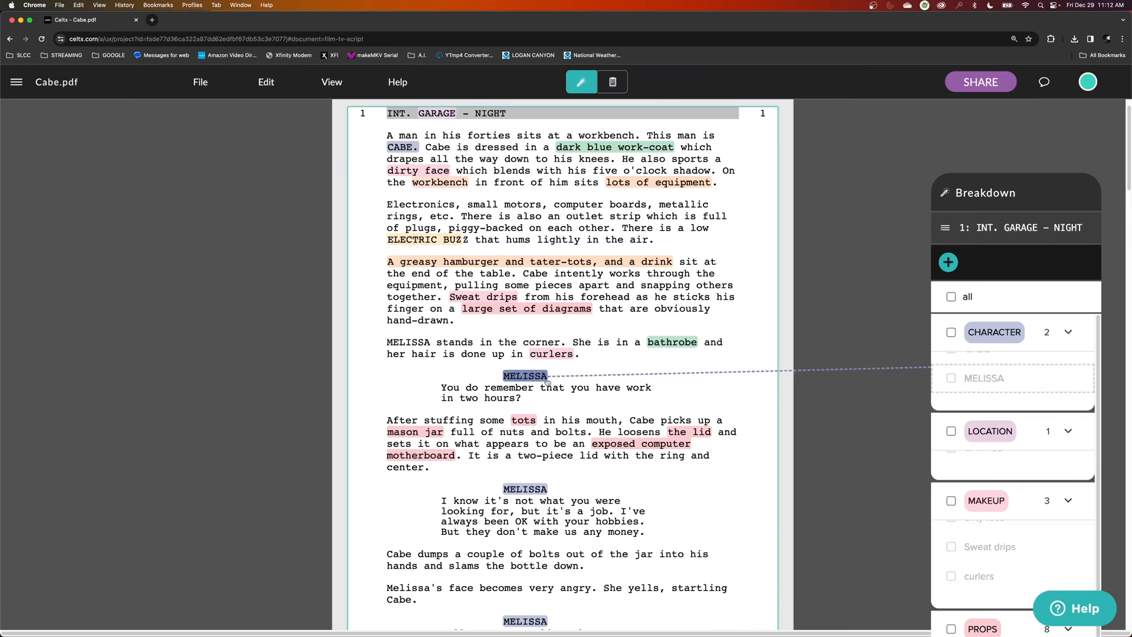
Read through scene 1, INT. GARAGE - NIGHT, from its heading to the Dramatic Day field at its end.
scroll(630, 372, down, 5)
scroll(629, 372, down, 7)
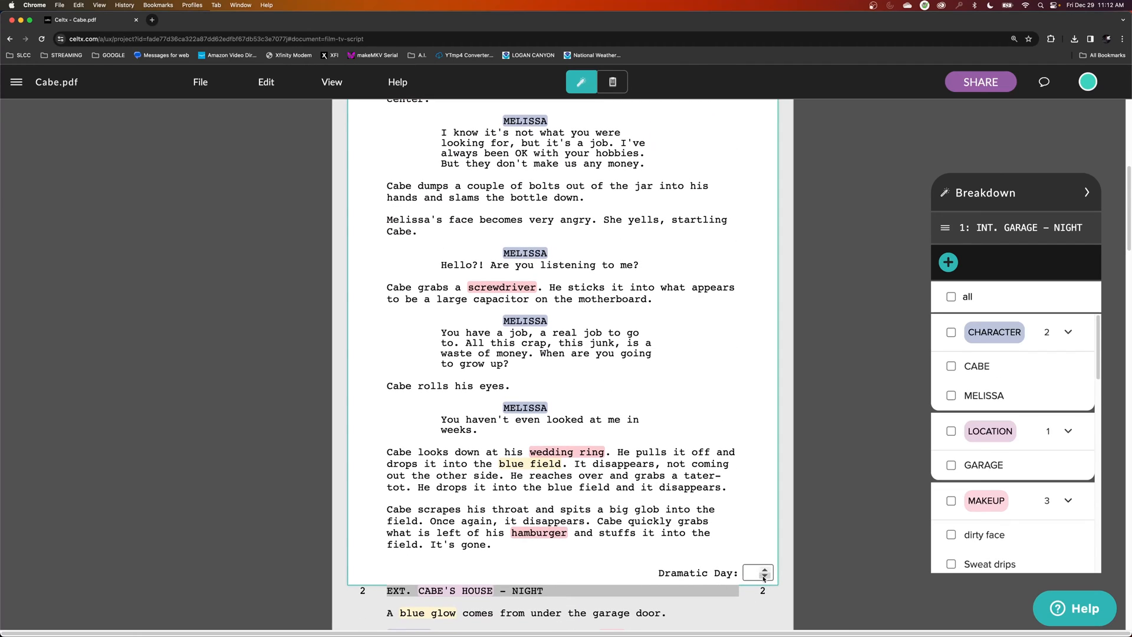
scroll(751, 574, up, 4)
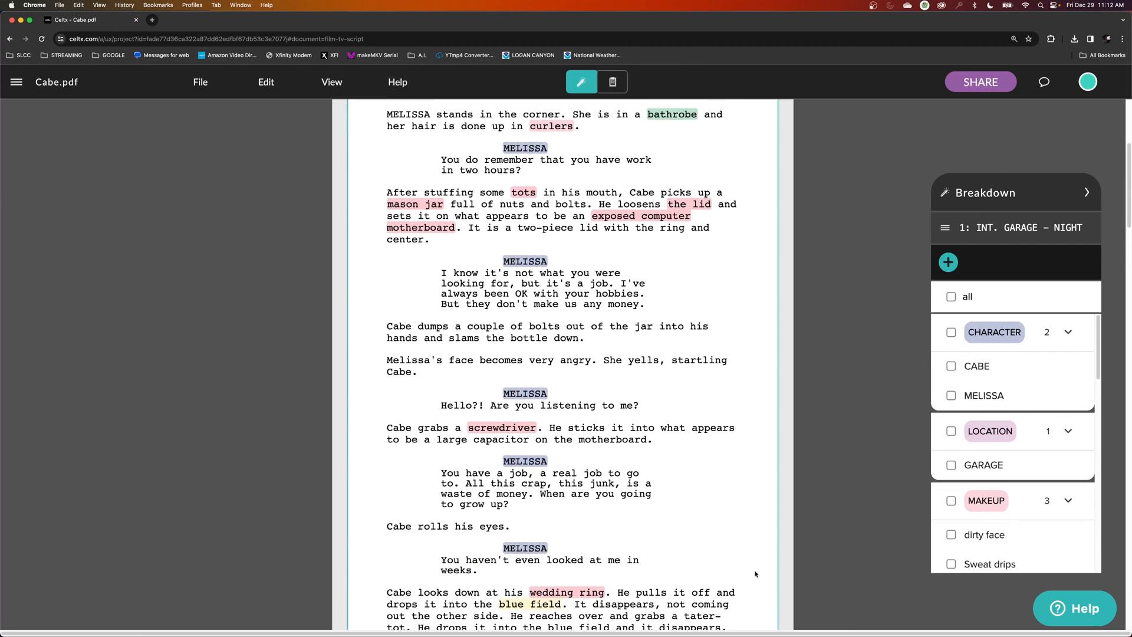
scroll(752, 571, down, 2)
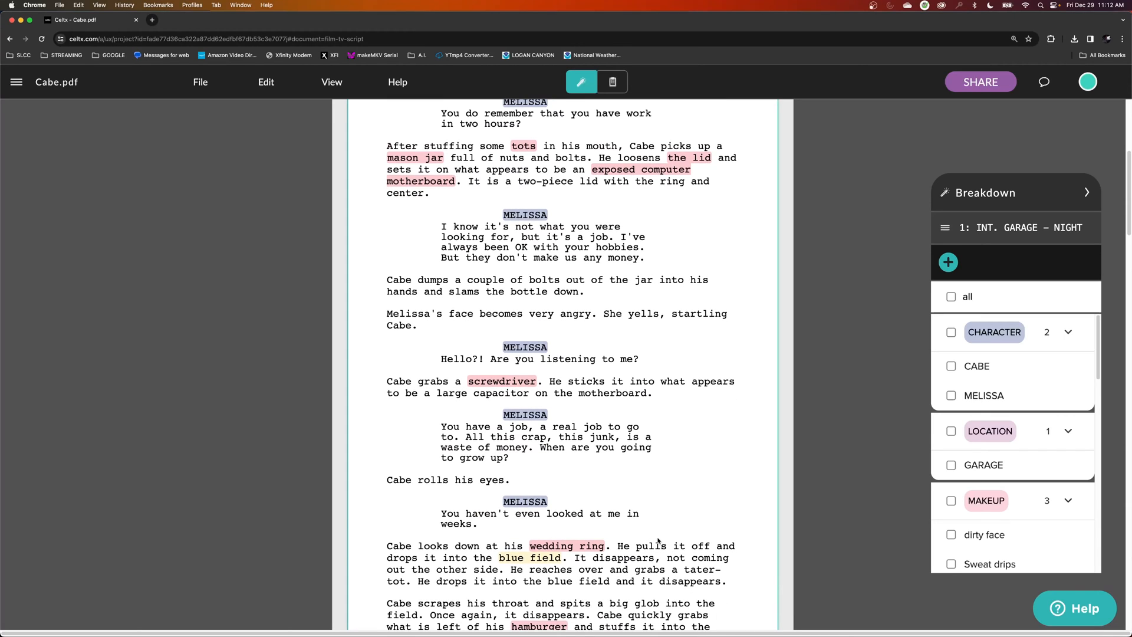
scroll(659, 540, down, 2)
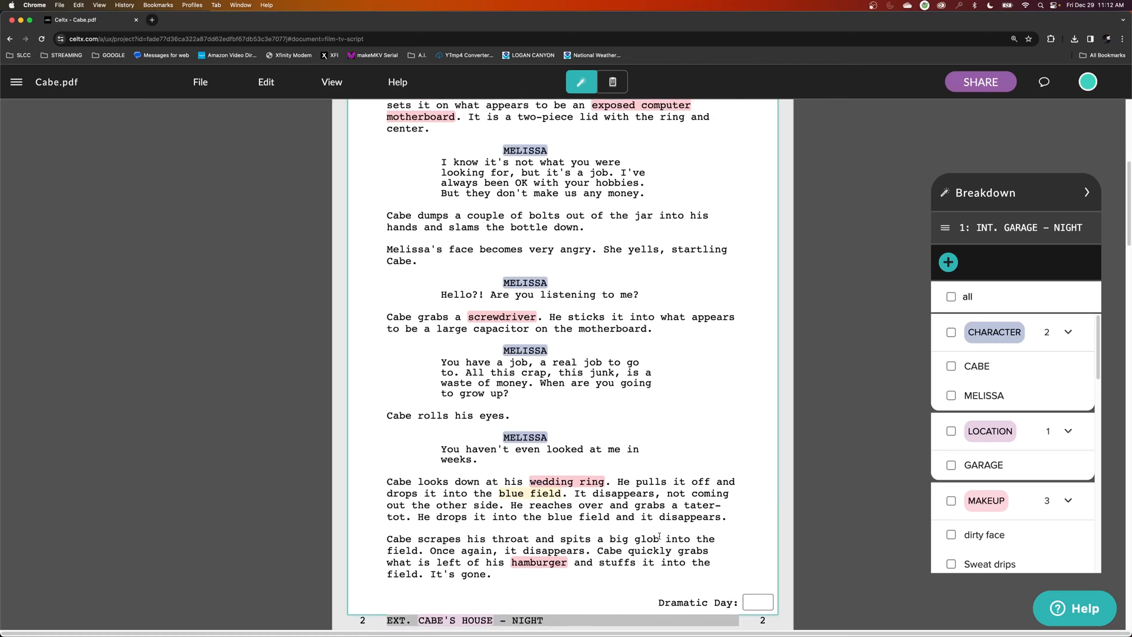
scroll(660, 540, up, 1)
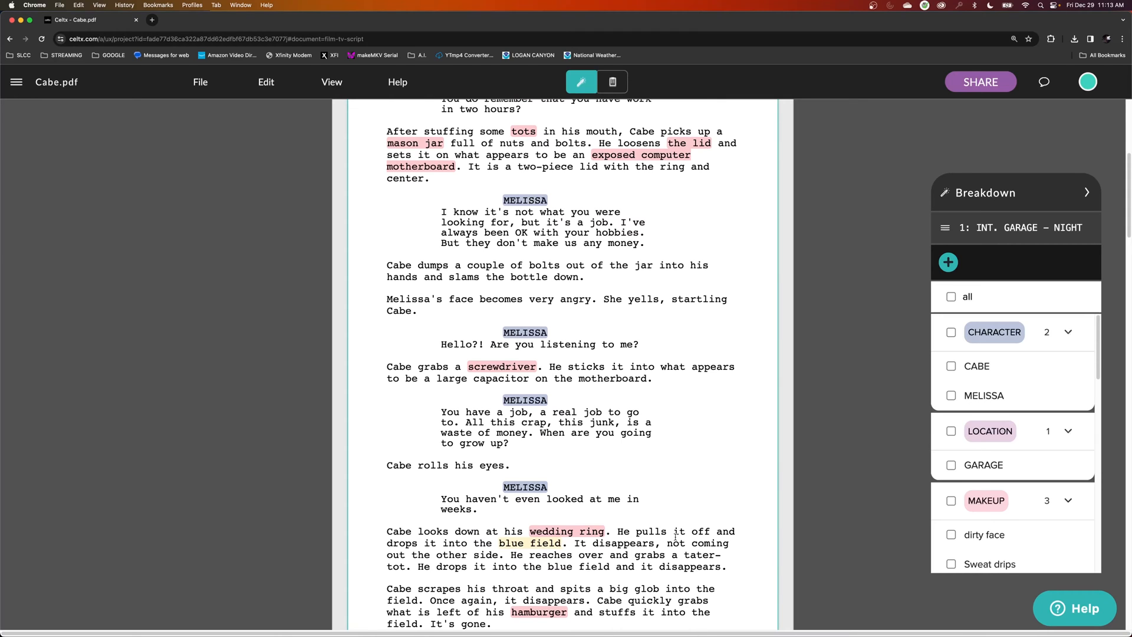
scroll(677, 537, down, 1)
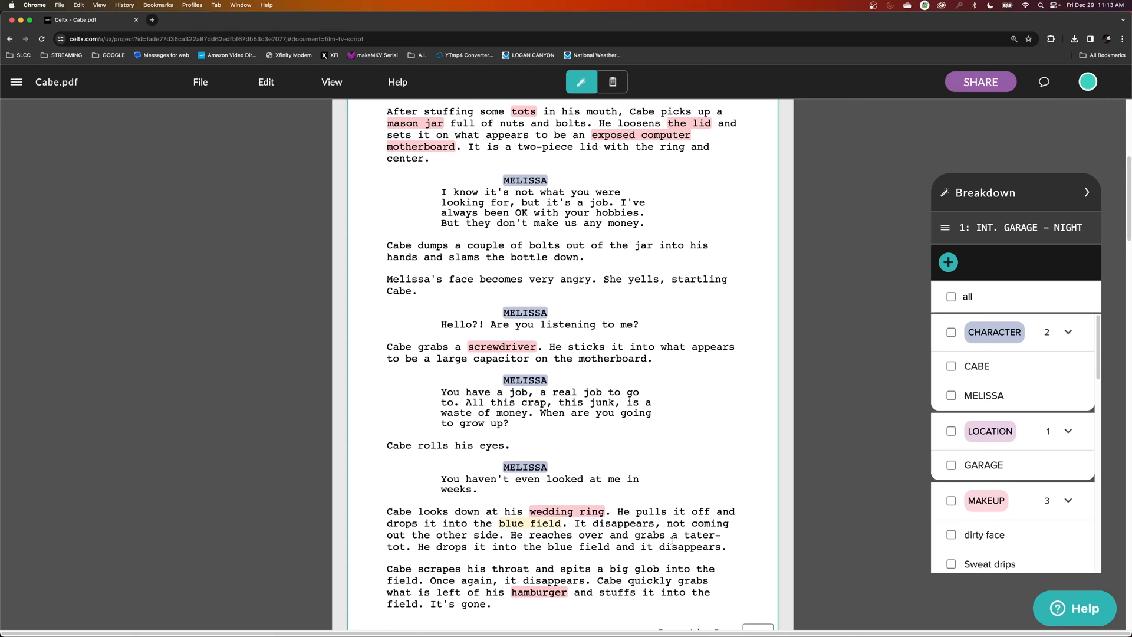
scroll(672, 540, down, 3)
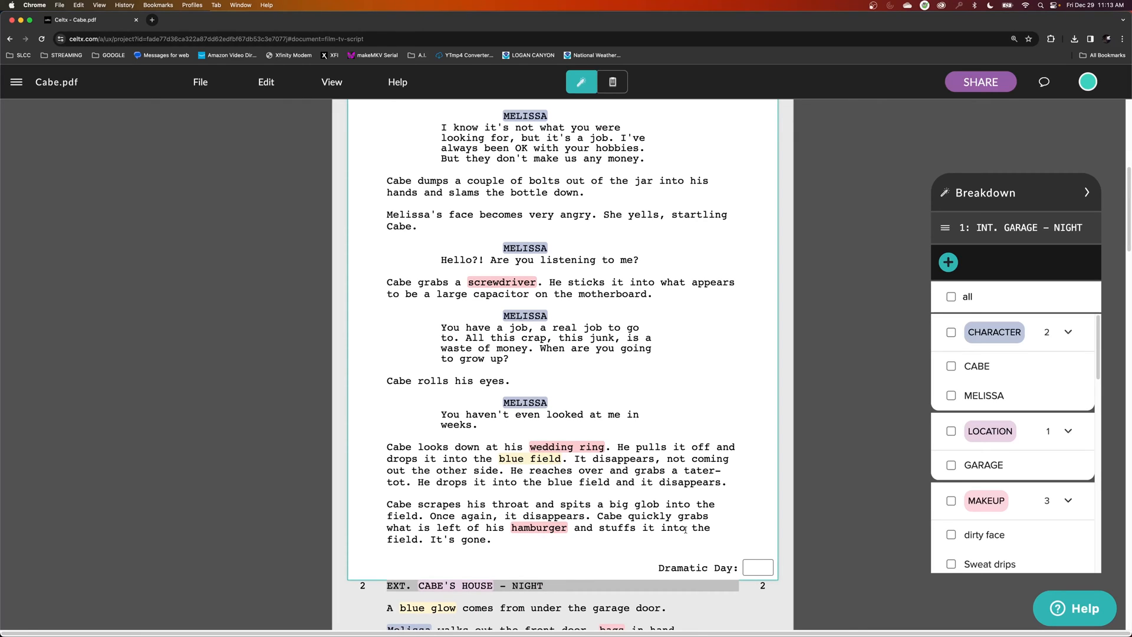
scroll(550, 347, up, 2)
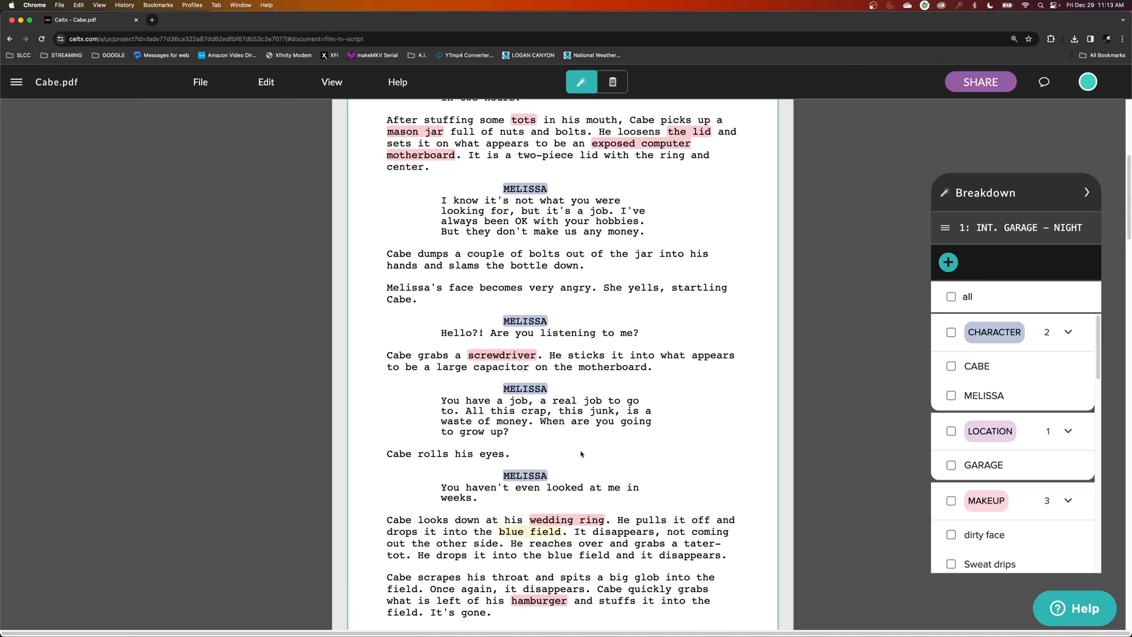
scroll(621, 484, down, 3)
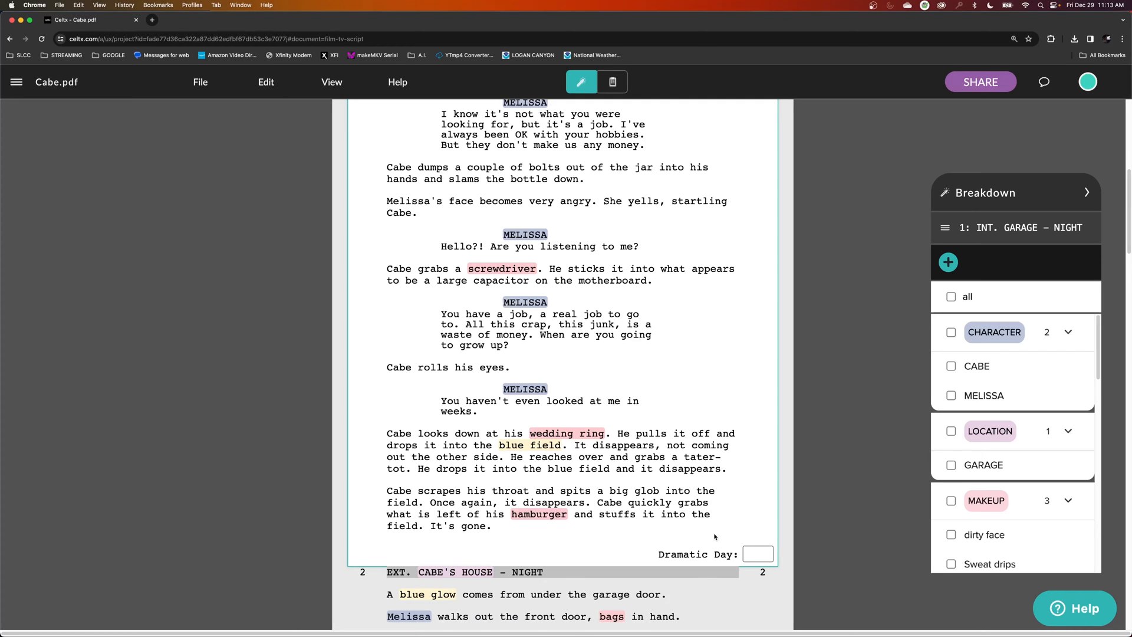
scroll(713, 527, up, 8)
scroll(711, 517, up, 9)
scroll(713, 510, down, 13)
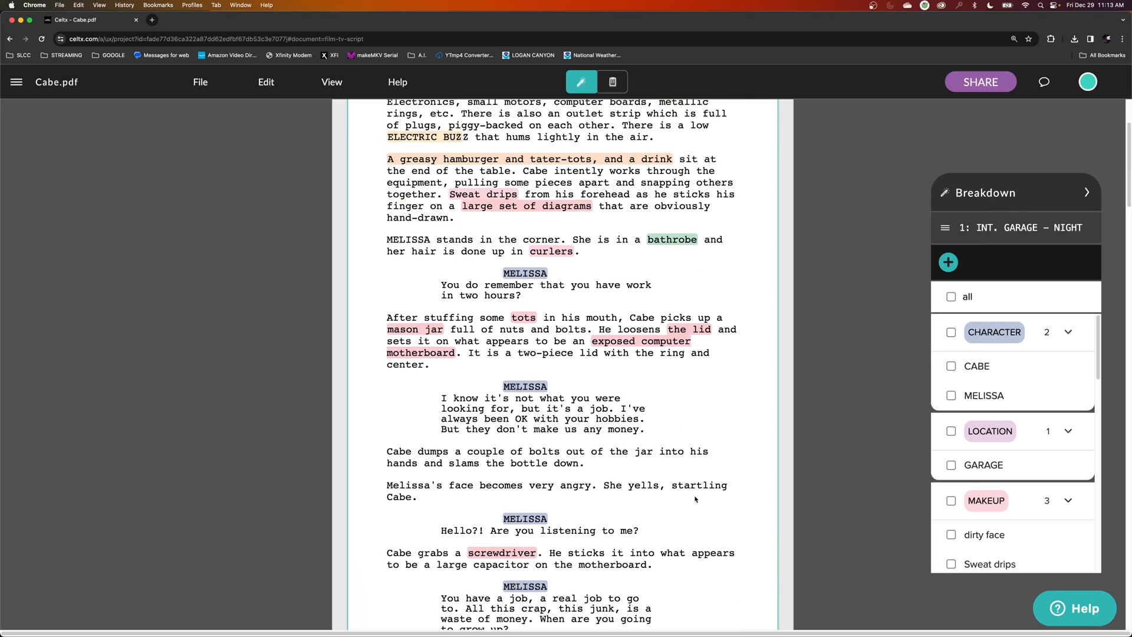
scroll(712, 505, down, 10)
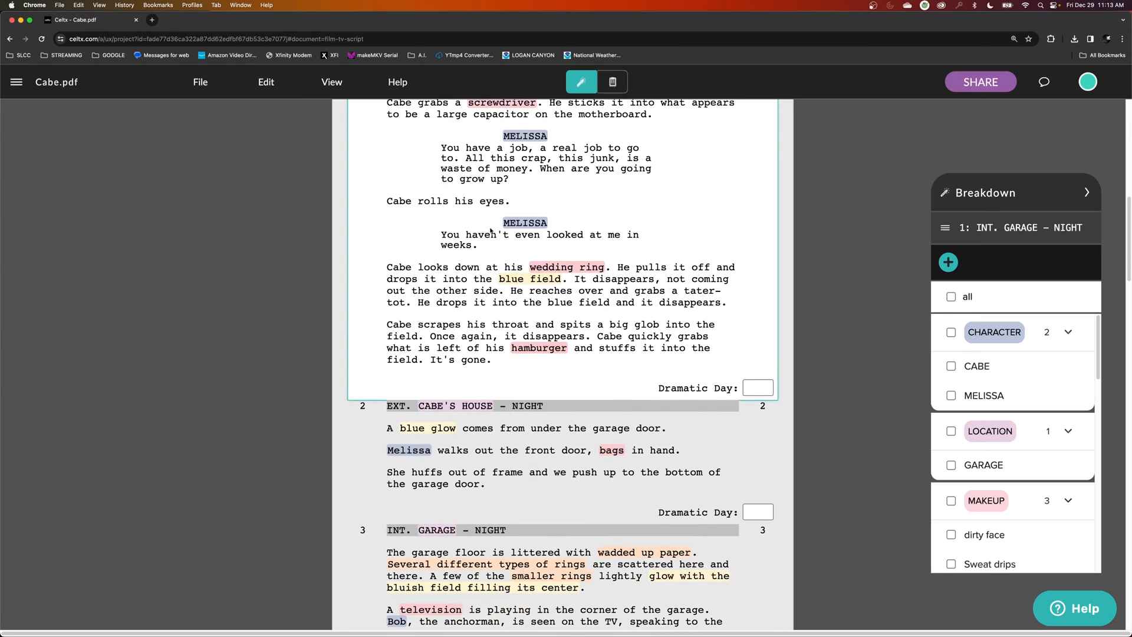
scroll(502, 175, up, 20)
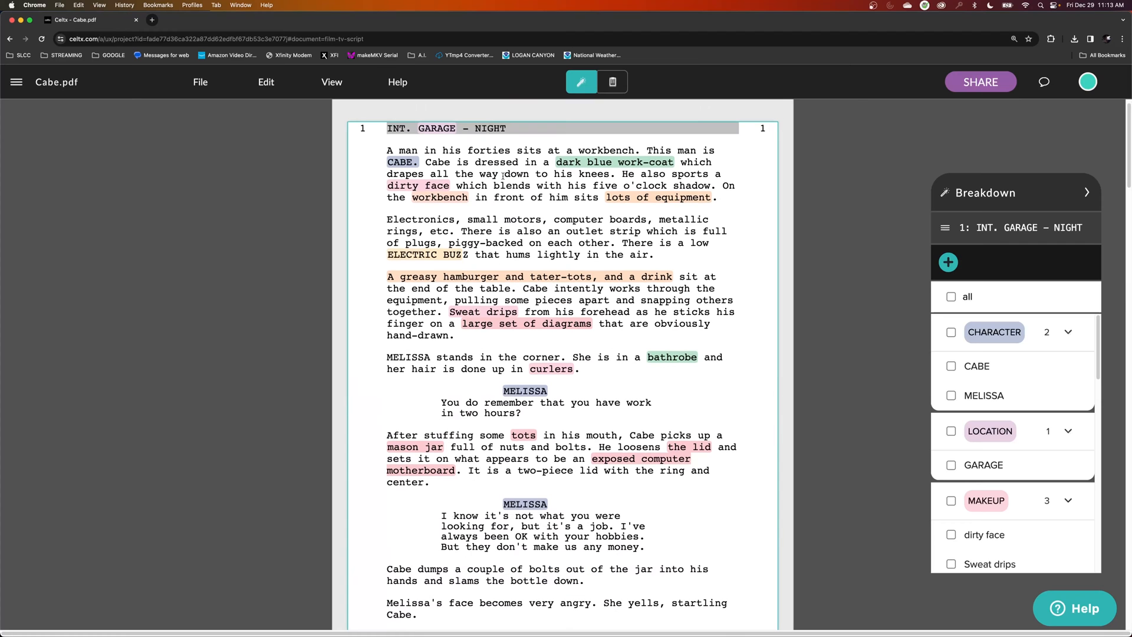
scroll(576, 576, down, 15)
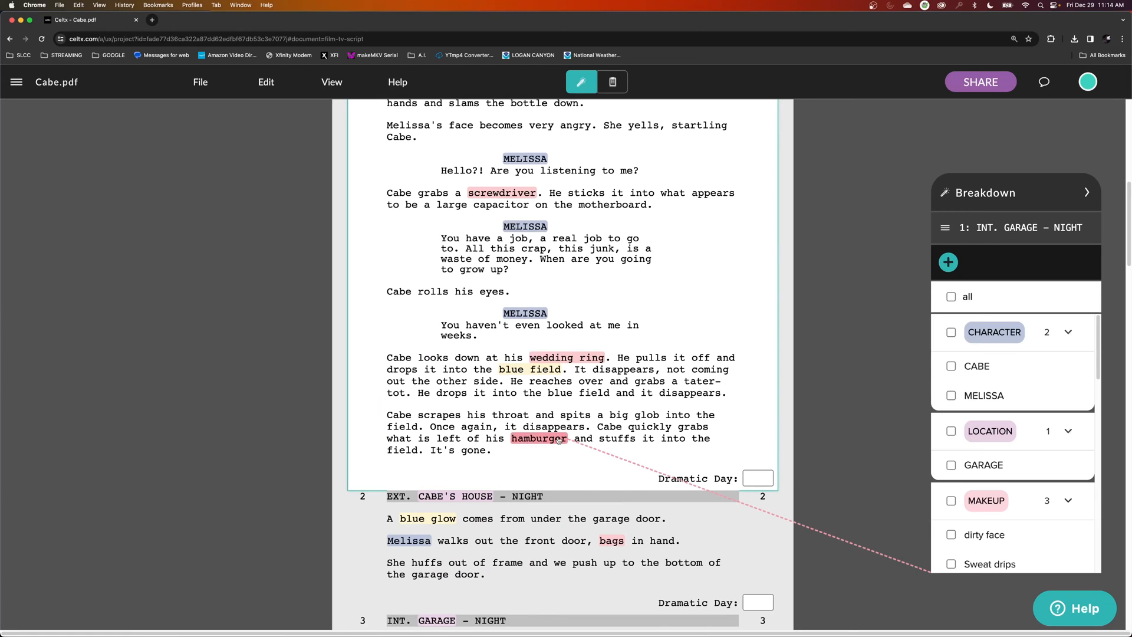
Set the Dramatic Day of scene 1, INT. GARAGE - NIGHT, to 1.
click(748, 478)
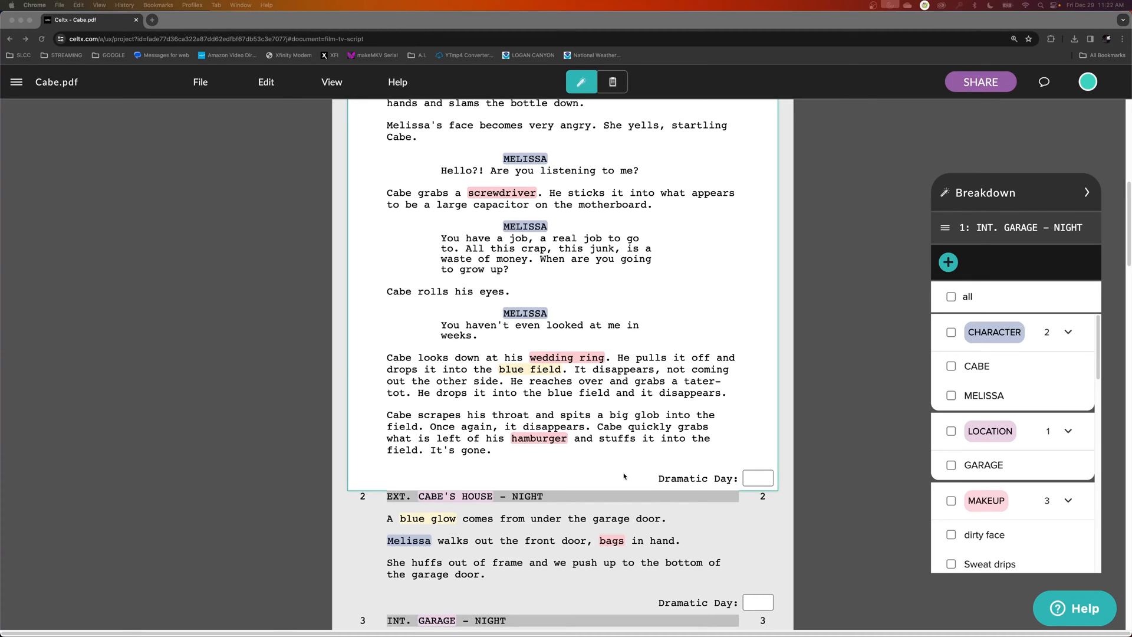
click(754, 480)
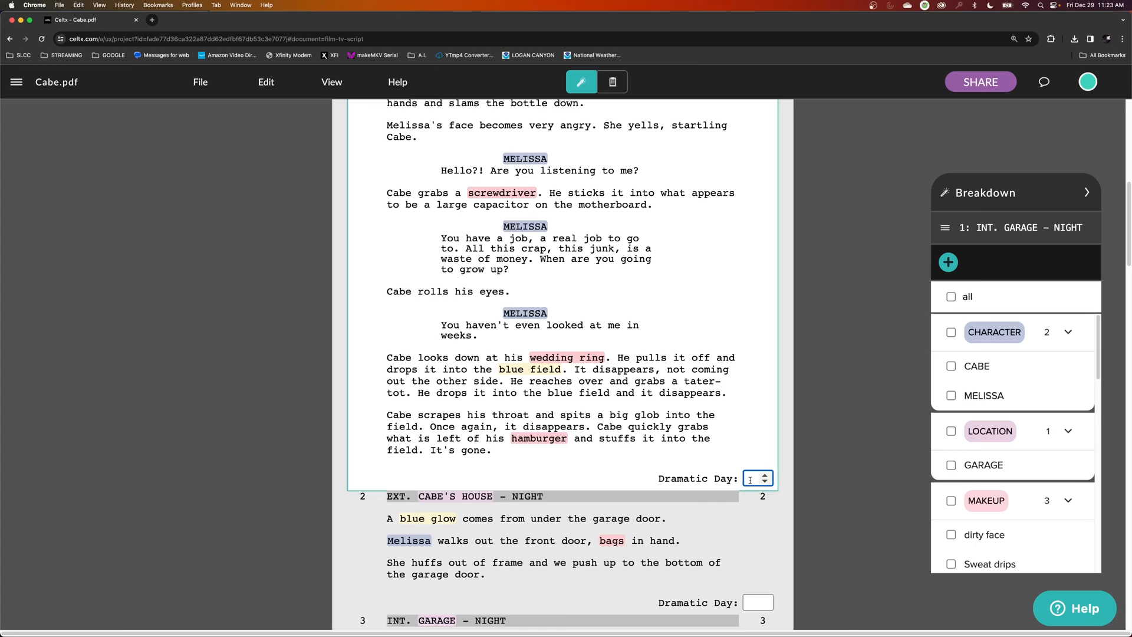
text(1)
click(808, 493)
Set the Dramatic Day of scene 2, EXT. CABE'S HOUSE - NIGHT, to 1.
scroll(816, 489, down, 2)
scroll(816, 490, down, 2)
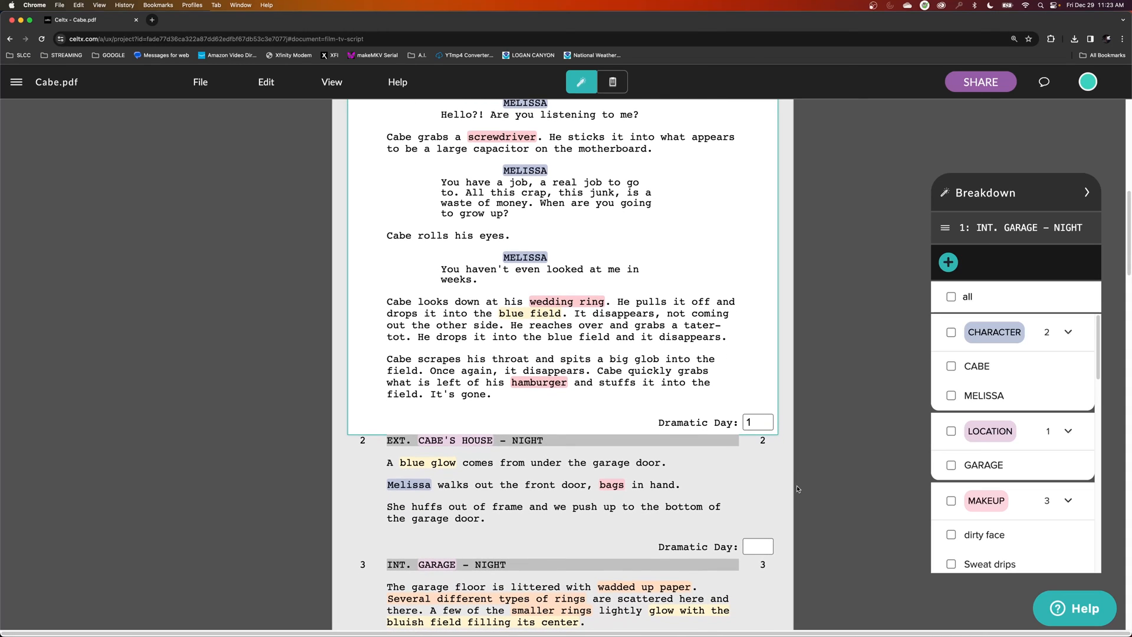
click(748, 543)
text(1)
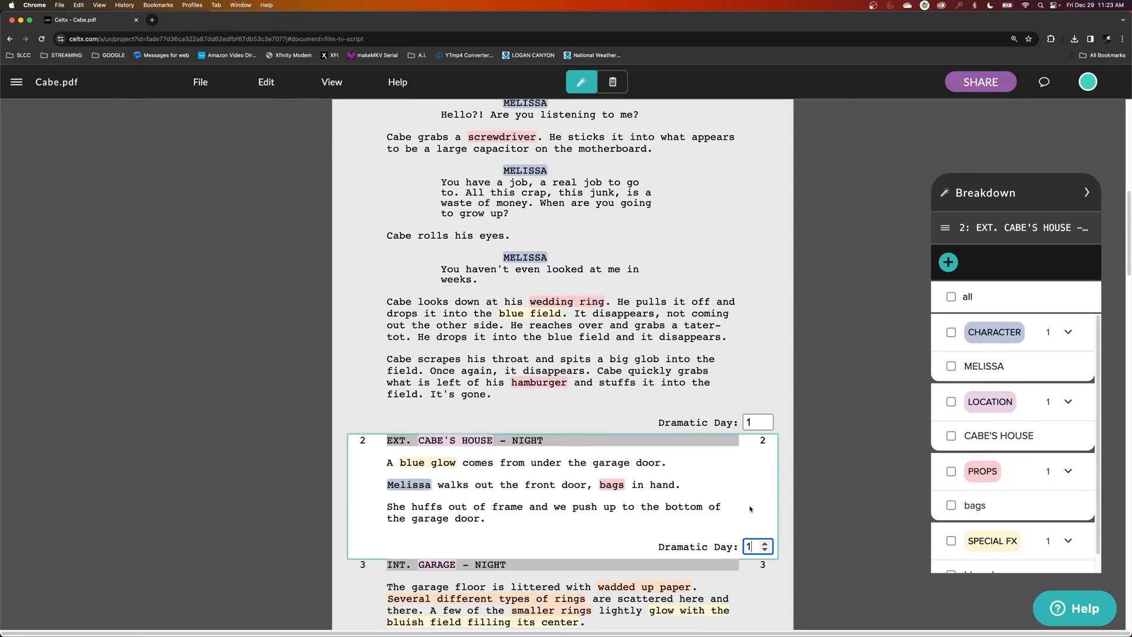
Assign Dramatic Day 2 to scene 3, INT. GARAGE - NIGHT.
scroll(751, 508, down, 5)
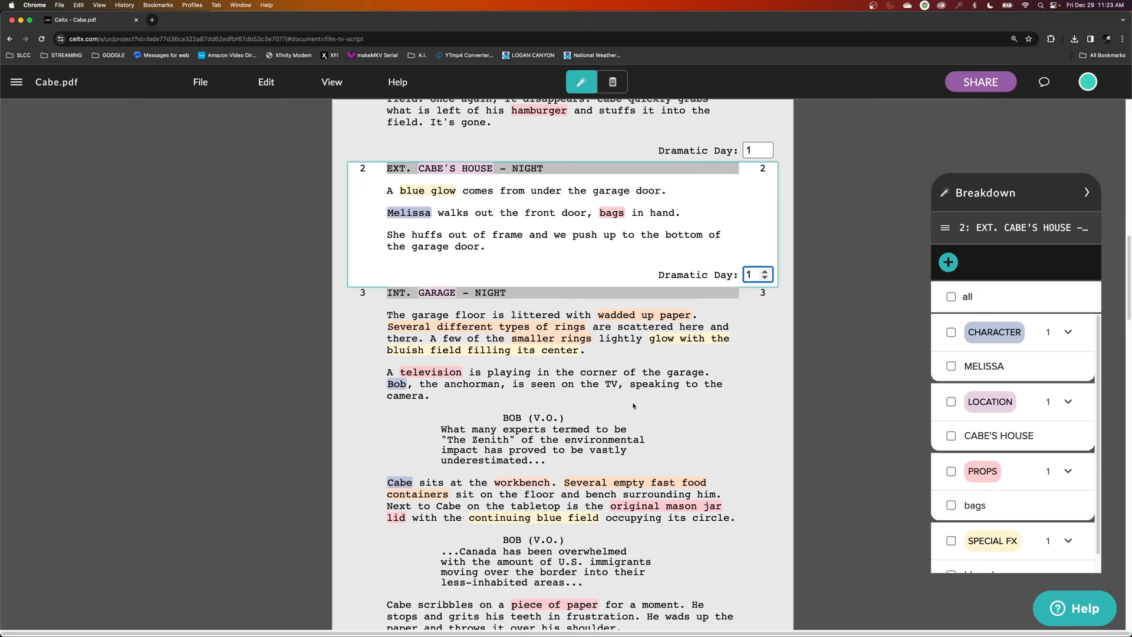
scroll(594, 399, down, 1)
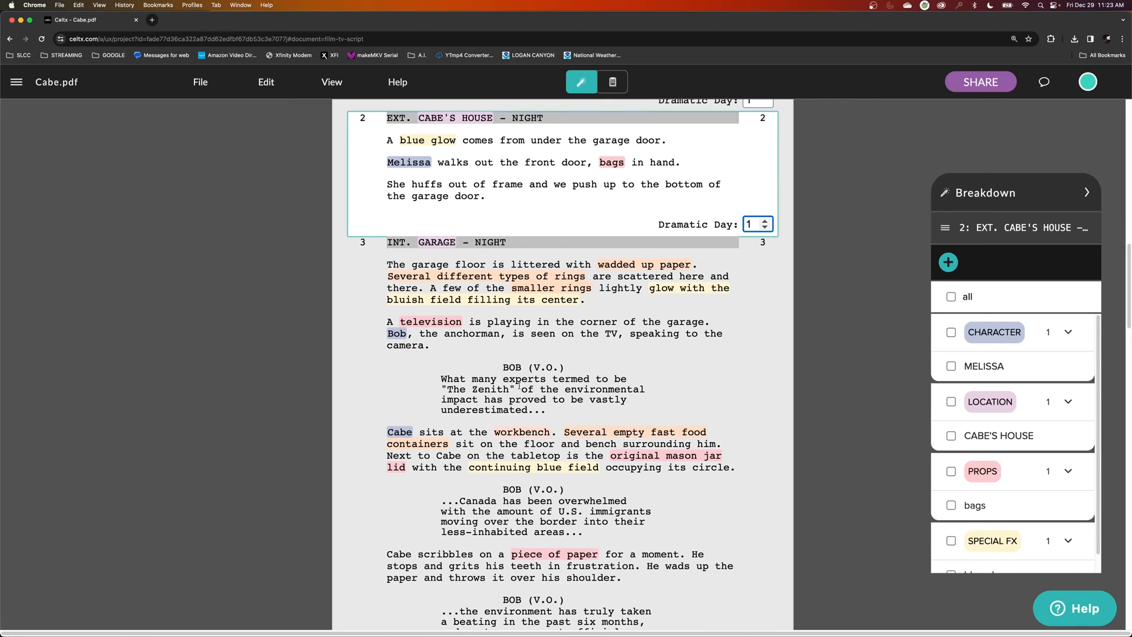
scroll(555, 402, down, 1)
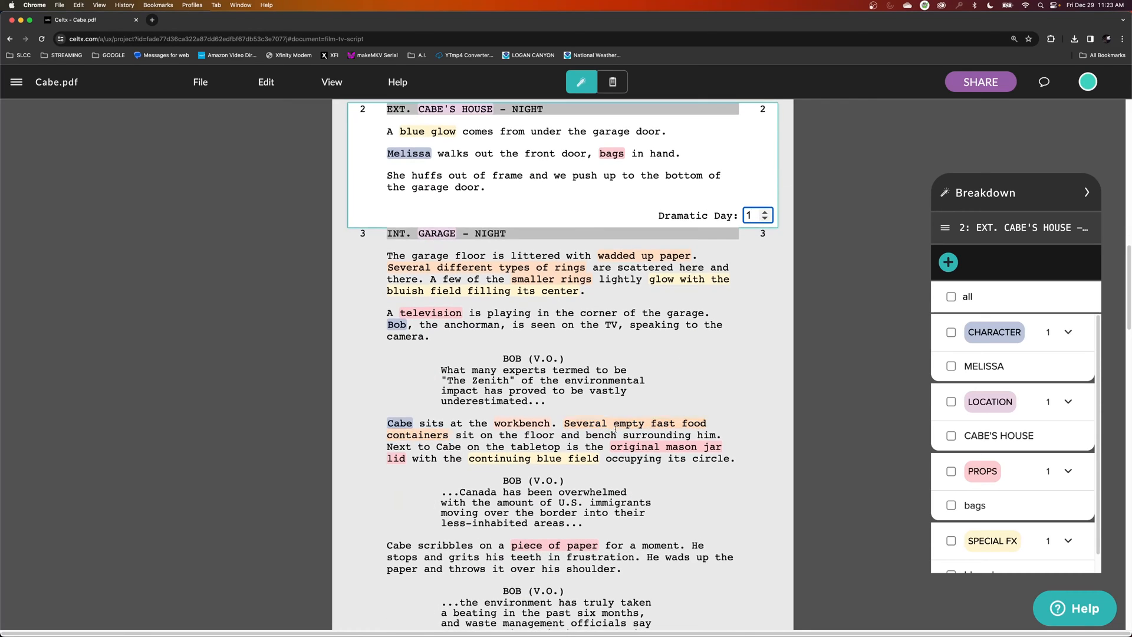
scroll(619, 432, down, 4)
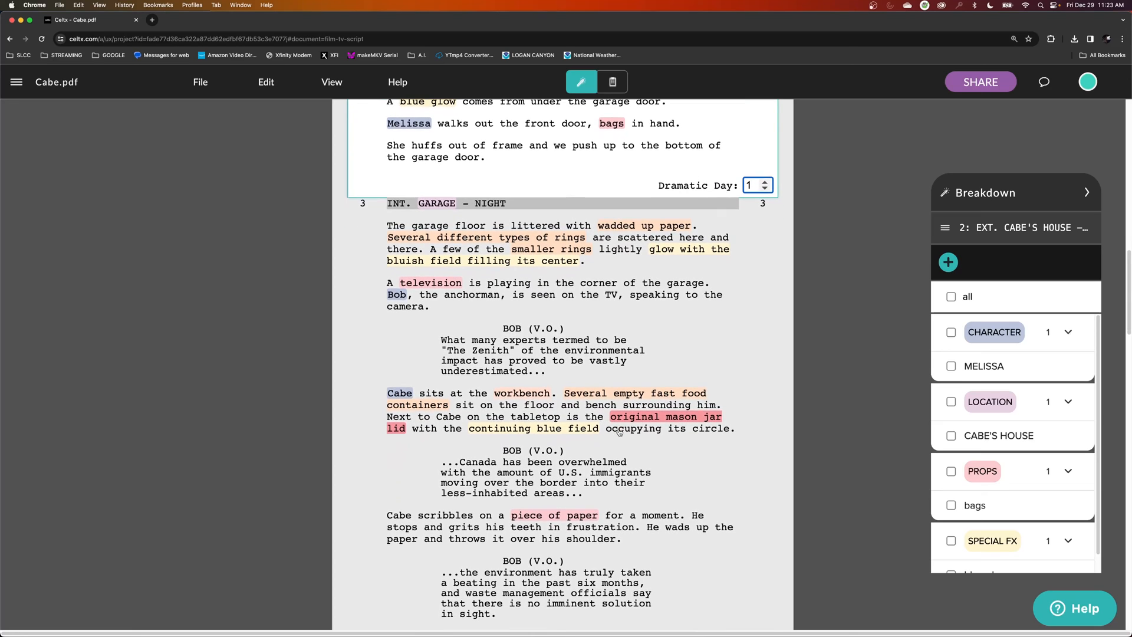
scroll(628, 430, down, 2)
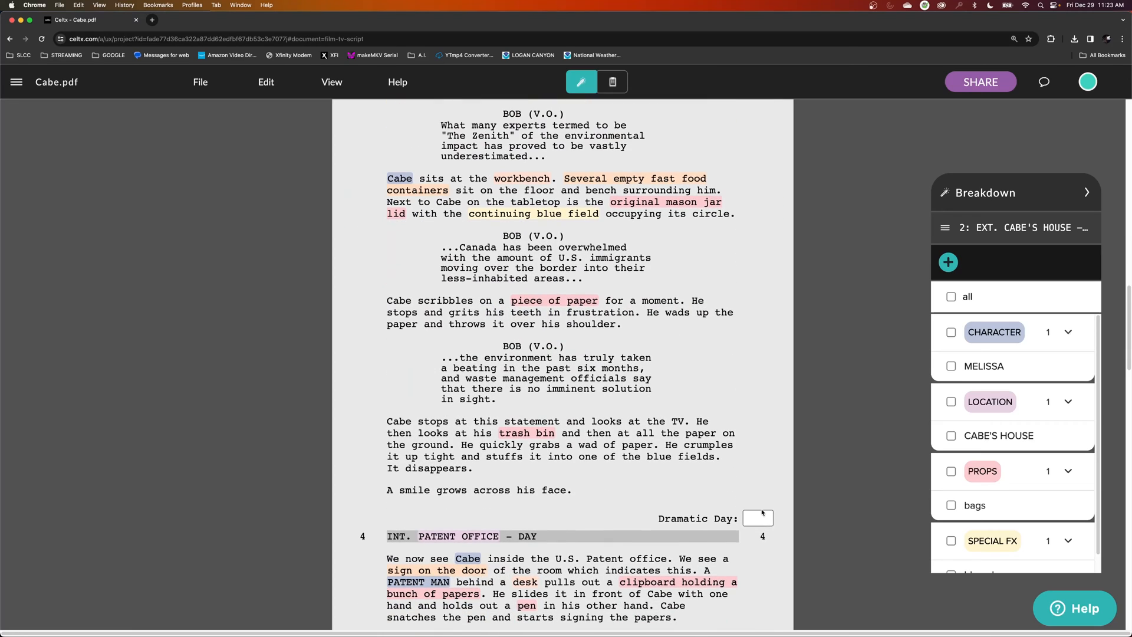
click(747, 517)
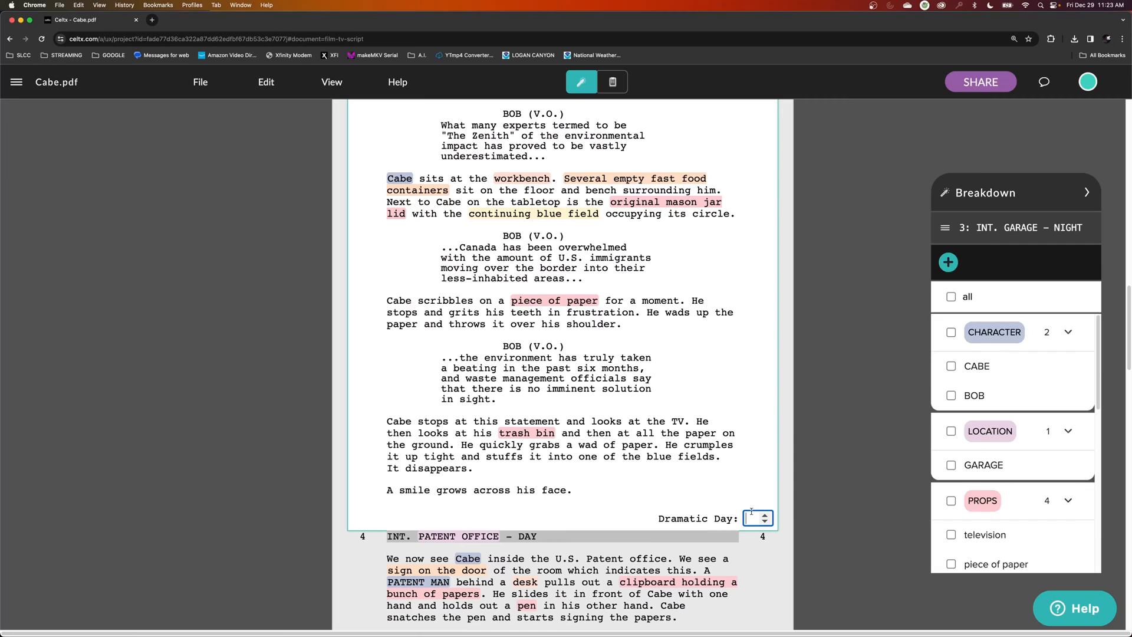
text(2)
click(807, 466)
Assign Dramatic Day 3 to scene 4, INT. PATENT OFFICE - DAY.
scroll(774, 461, up, 5)
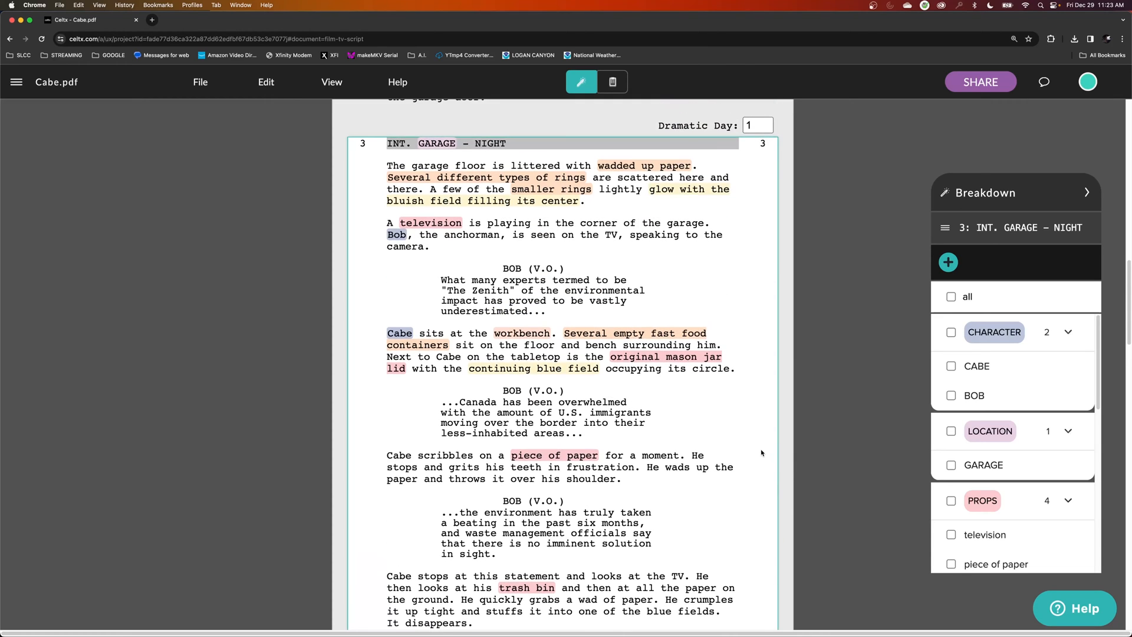
scroll(760, 453, down, 1)
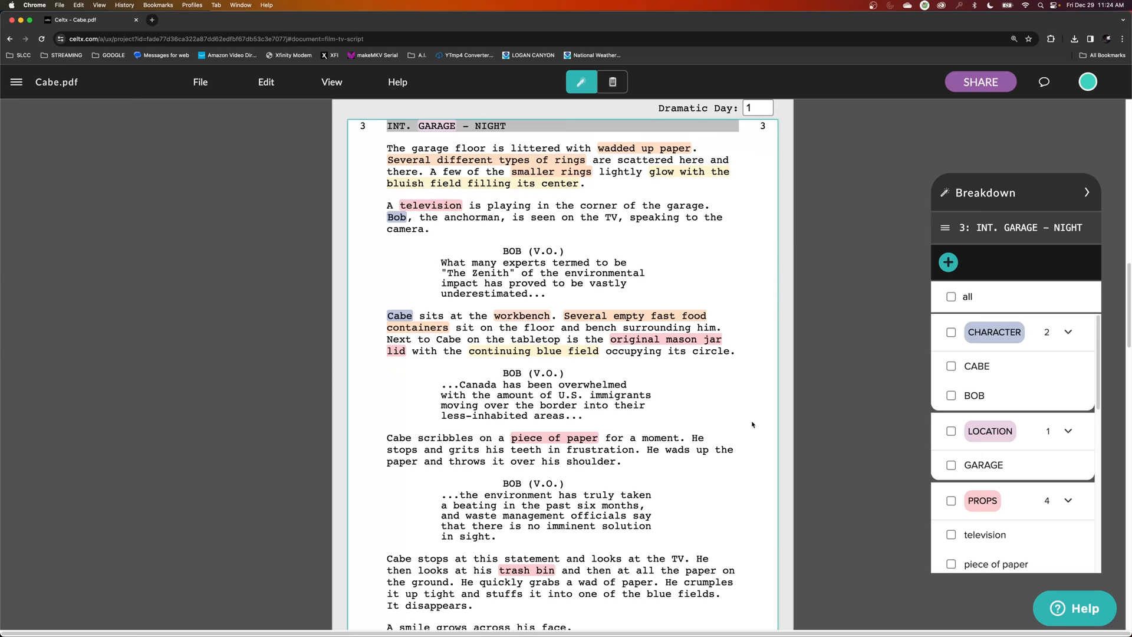
scroll(752, 424, down, 4)
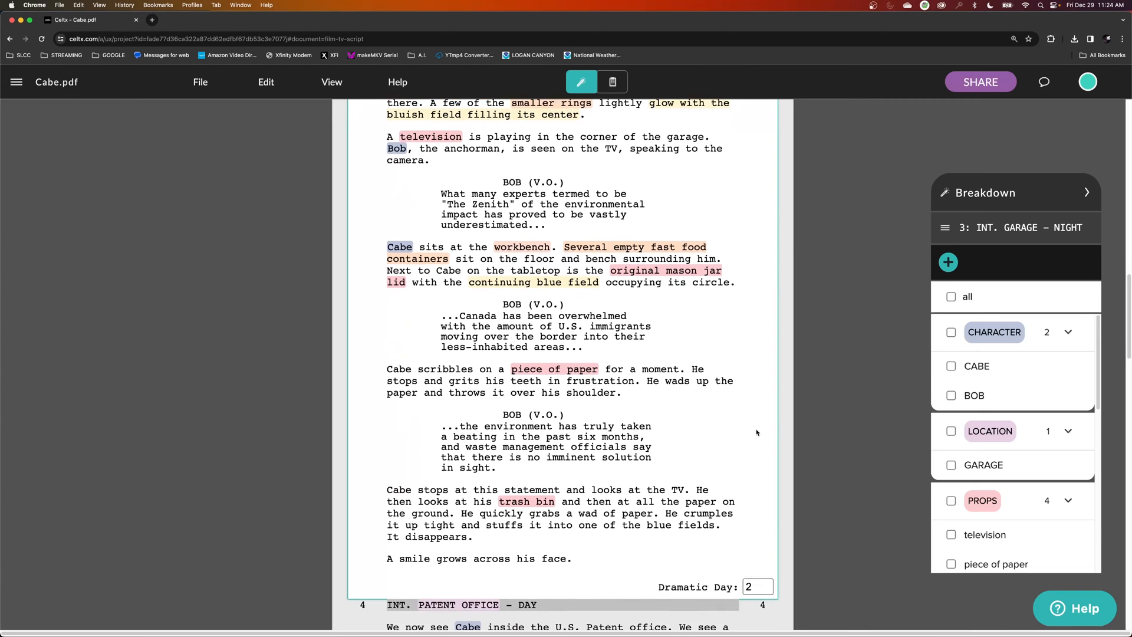
scroll(761, 432, down, 4)
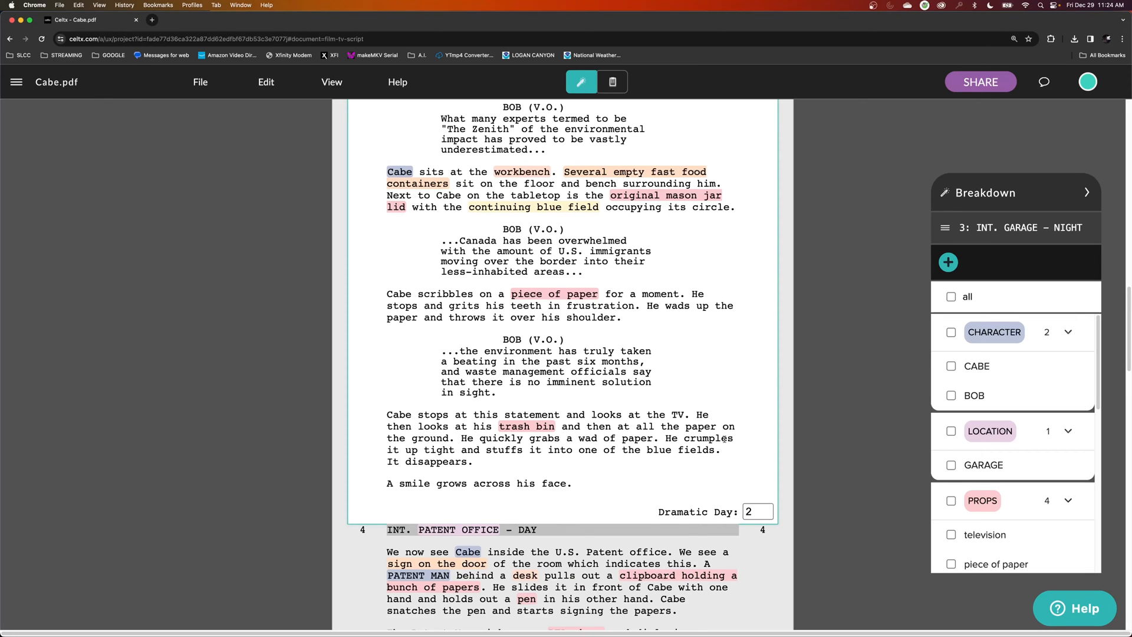
scroll(723, 437, down, 5)
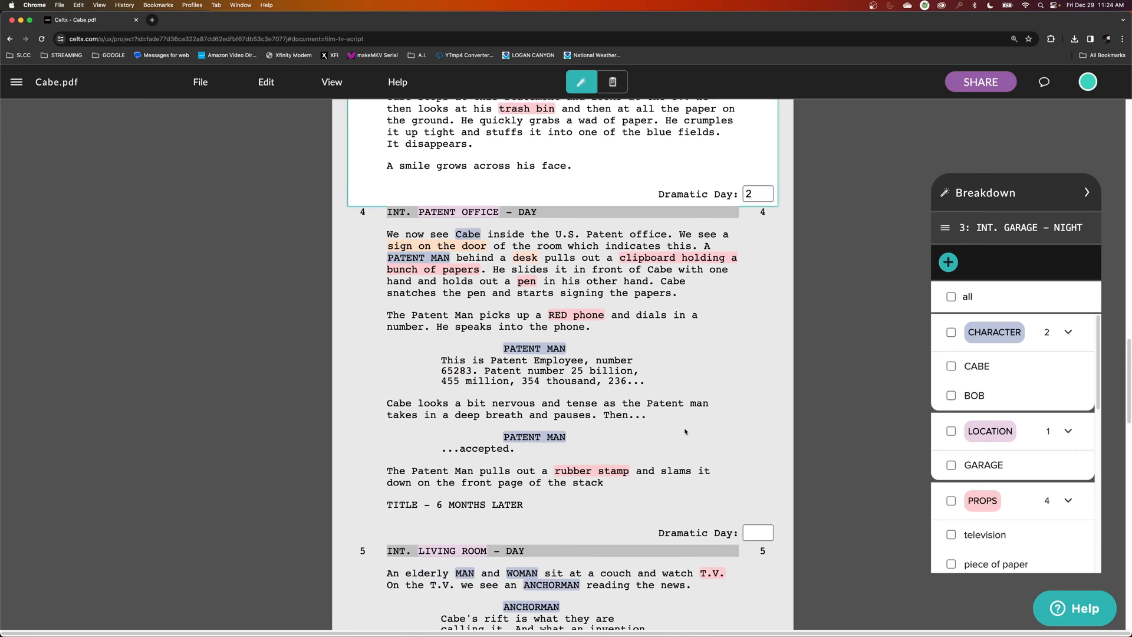
click(754, 533)
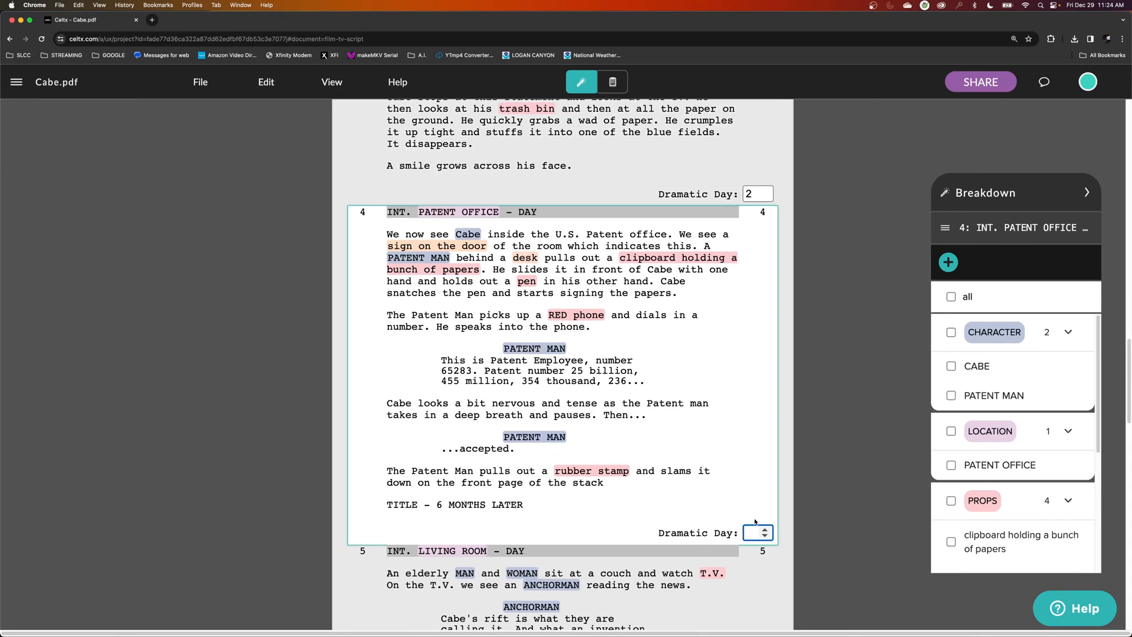
text(3)
Review the Dramatic Day numbers of scenes 1 to 4 and the end of the patent office scene.
scroll(772, 501, down, 5)
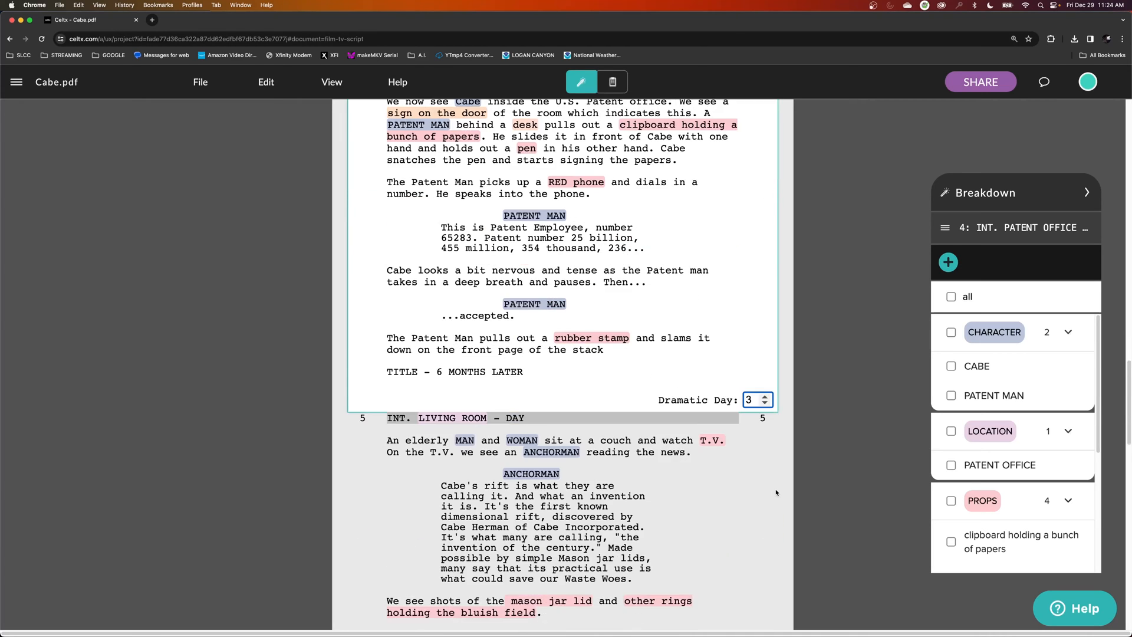
scroll(775, 492, up, 2)
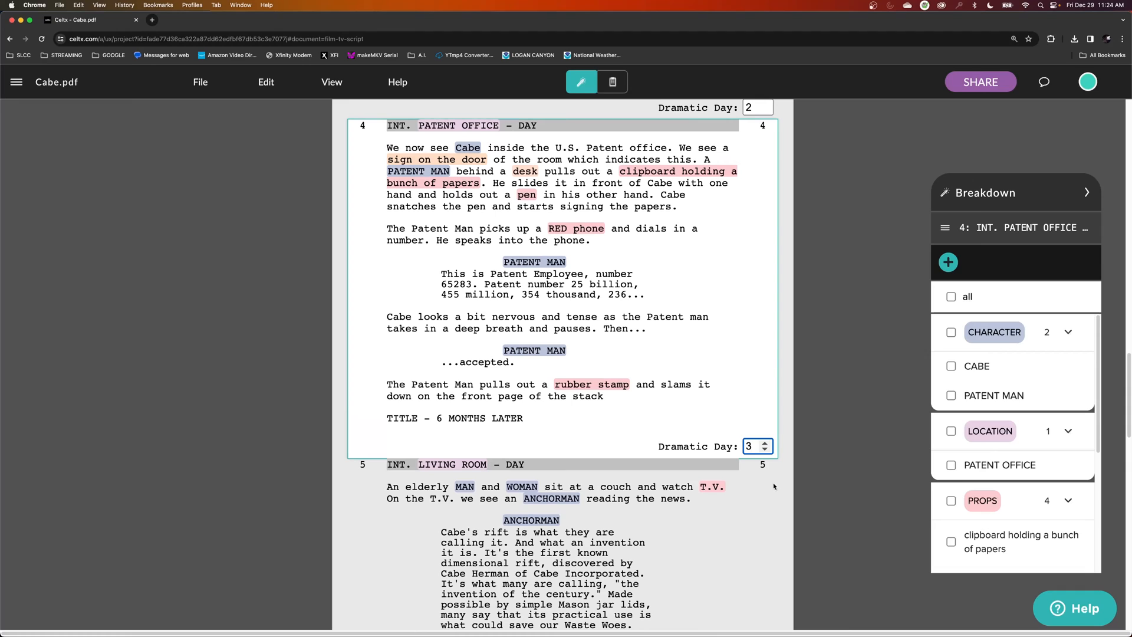
scroll(776, 471, up, 9)
scroll(777, 454, up, 16)
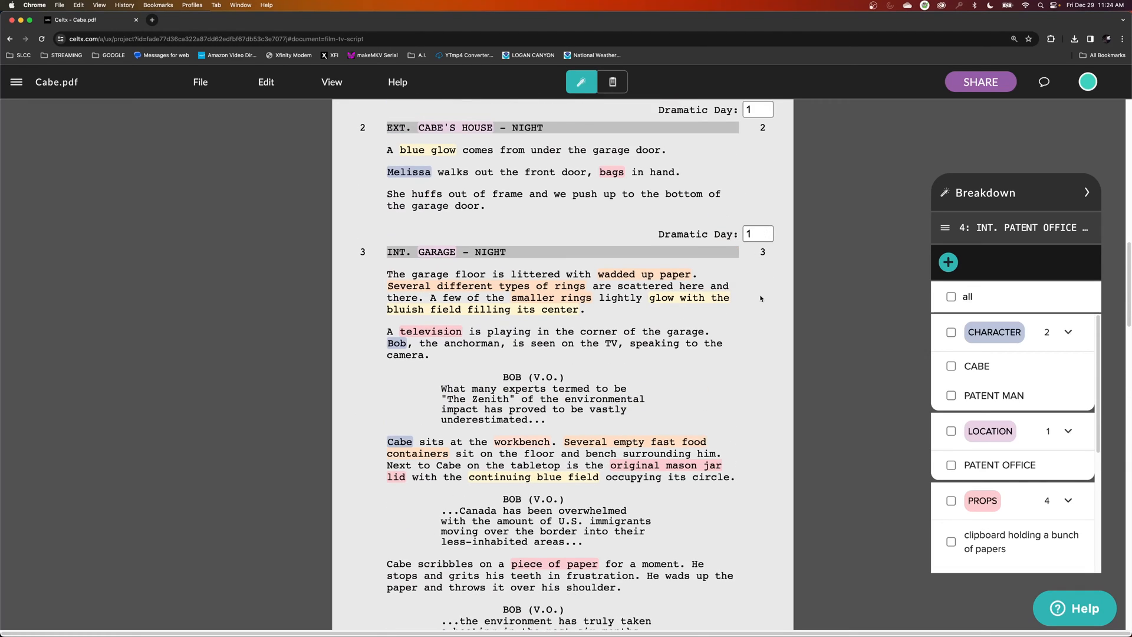
scroll(754, 354, down, 19)
scroll(749, 506, down, 2)
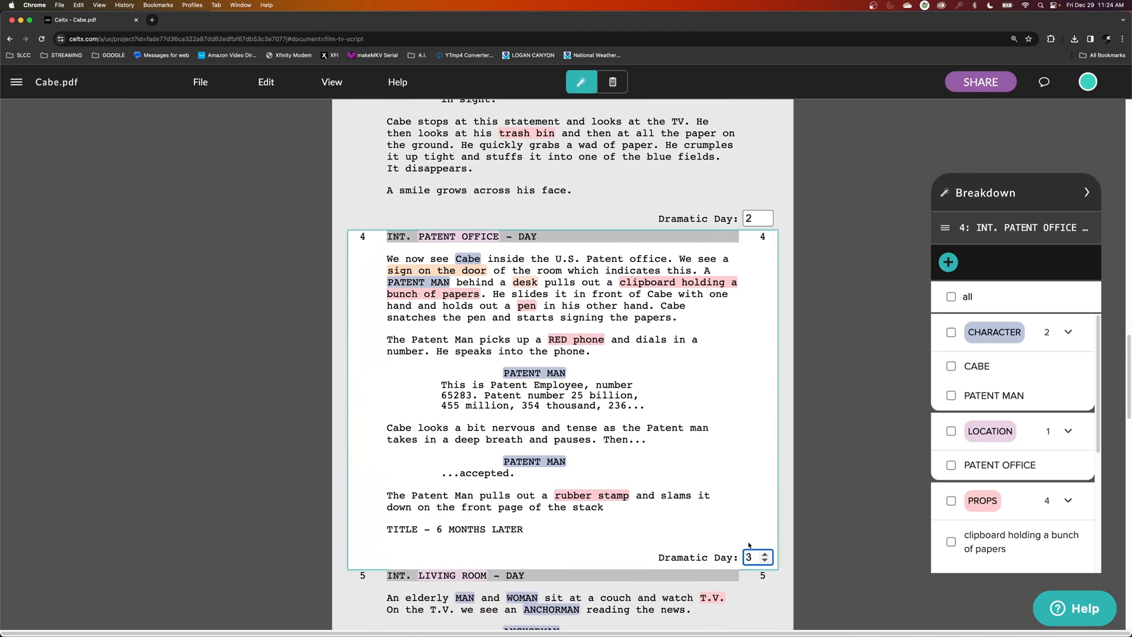
scroll(748, 585, down, 1)
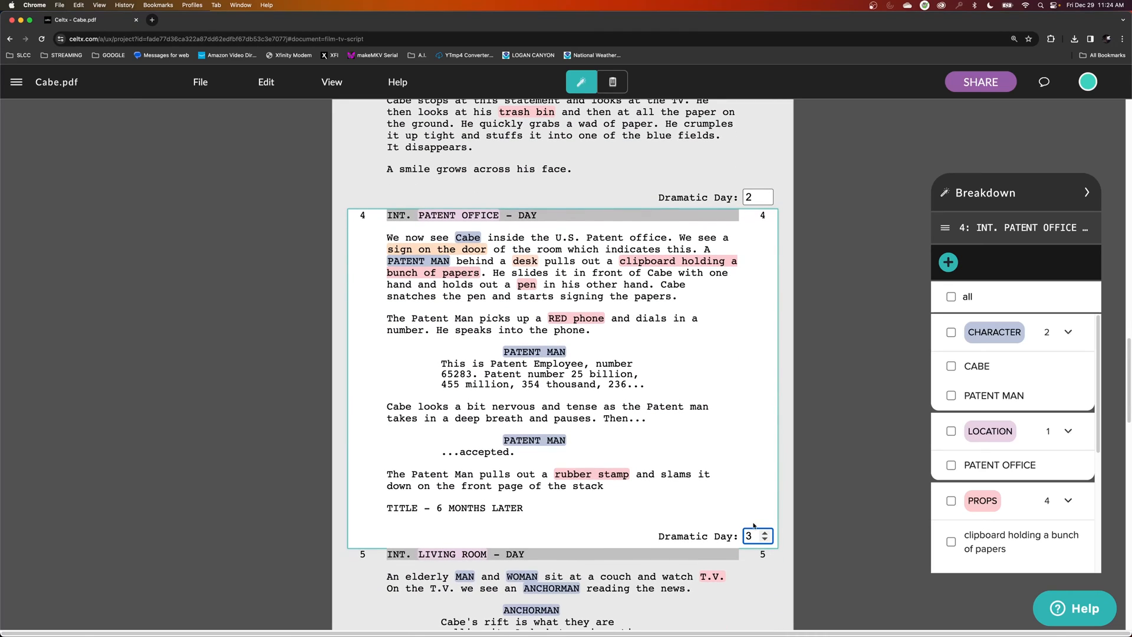
scroll(753, 529, down, 2)
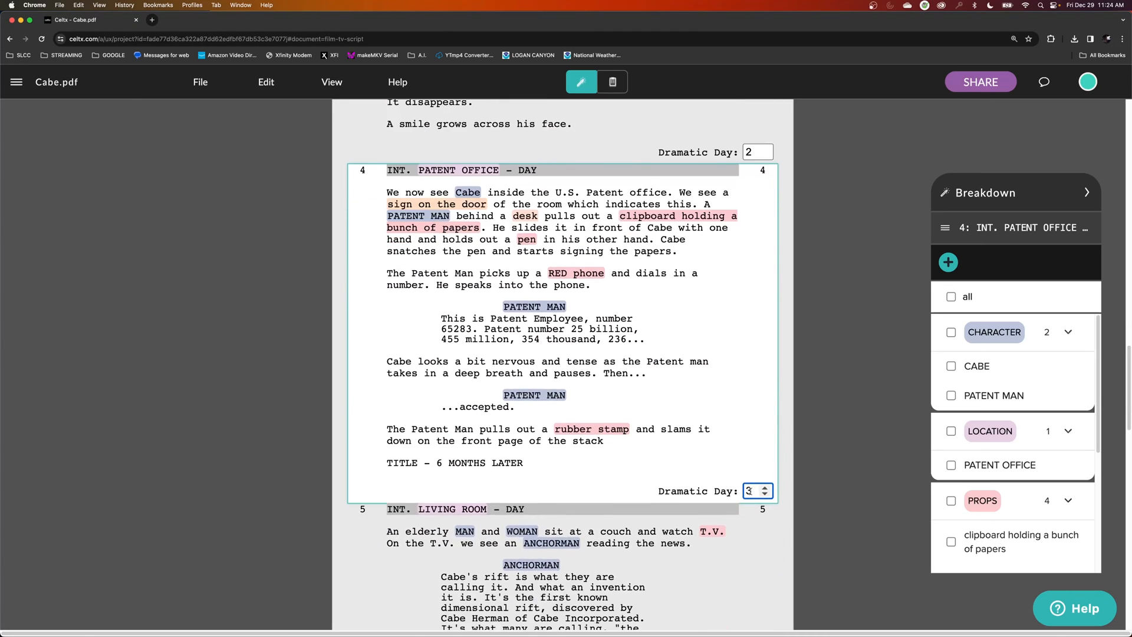
Correct the Dramatic Day of scene 4, INT. PATENT OFFICE - DAY, to 3.
scroll(752, 490, down, 9)
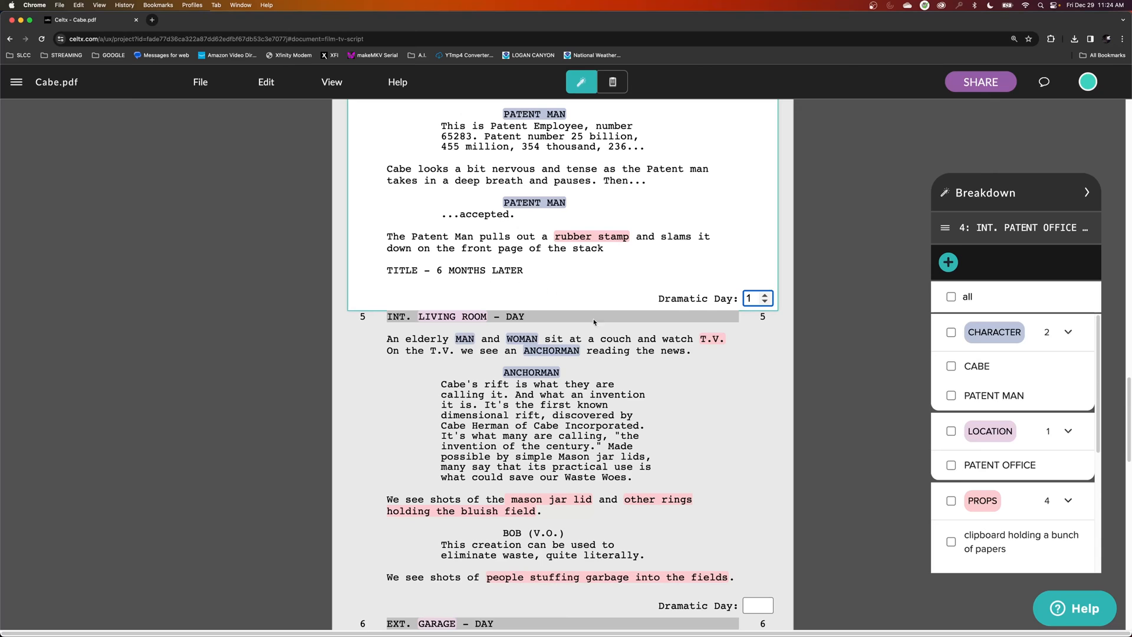
scroll(645, 453, down, 2)
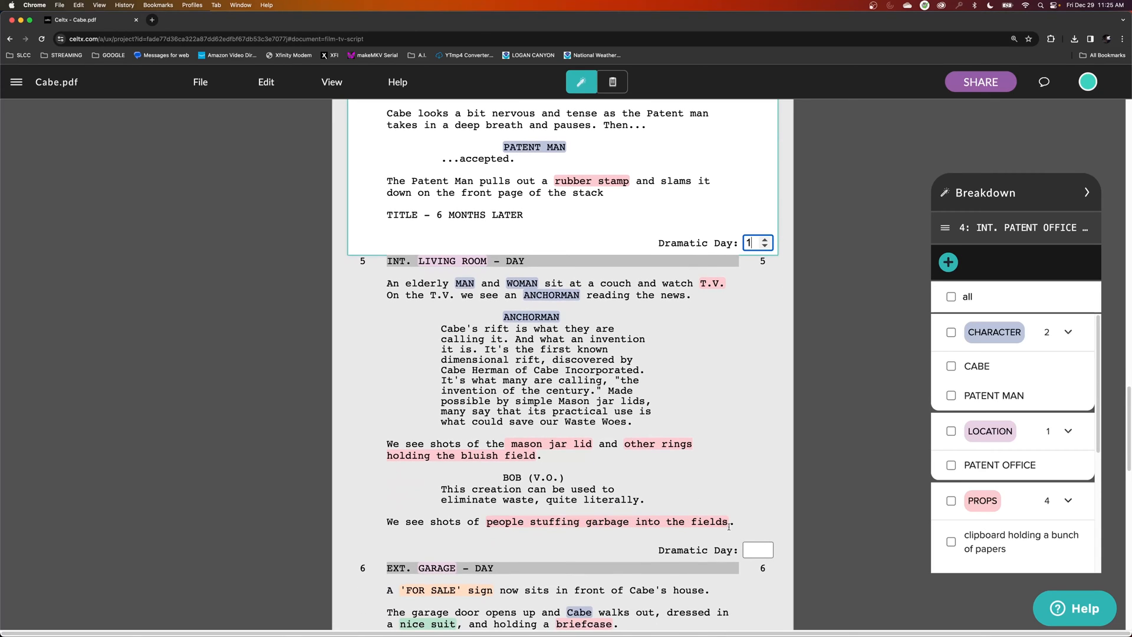
scroll(732, 311, up, 2)
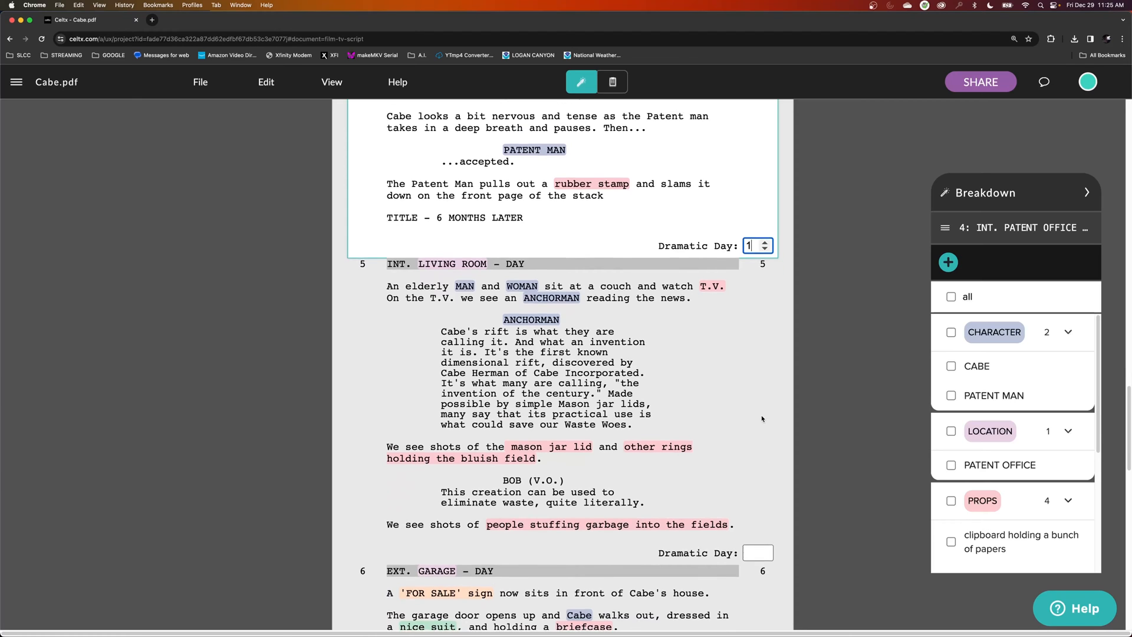
text(3)
scroll(780, 466, up, 5)
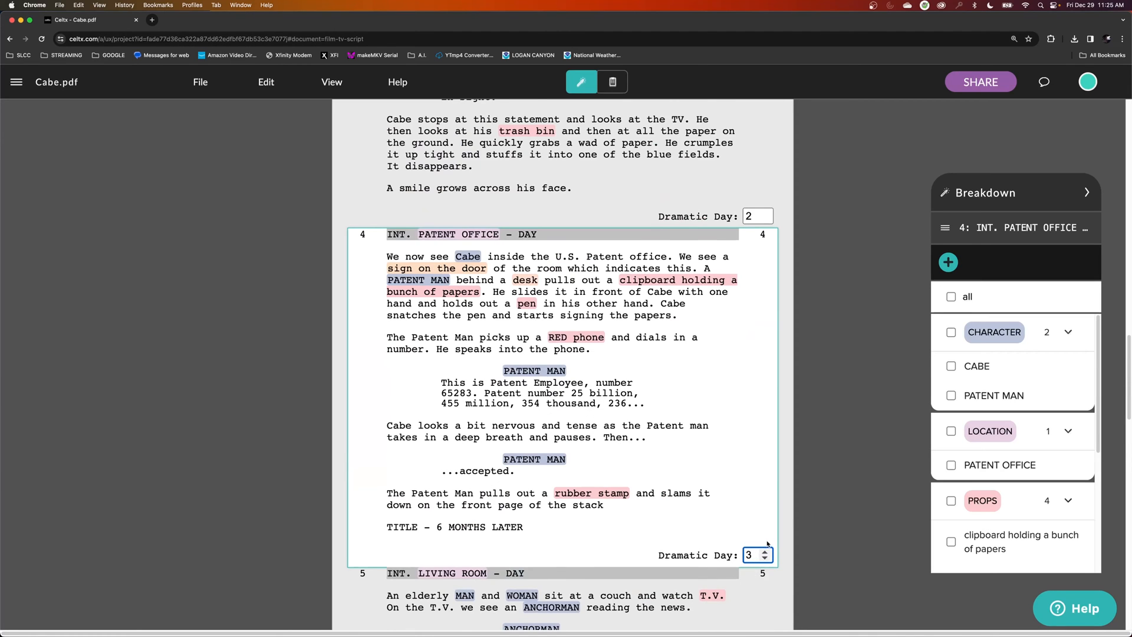
Assign Dramatic Day 4 to scene 5, INT. LIVING ROOM - DAY, and Dramatic Day 5 to scene 6, EXT. GARAGE - DAY.
key(Tab)
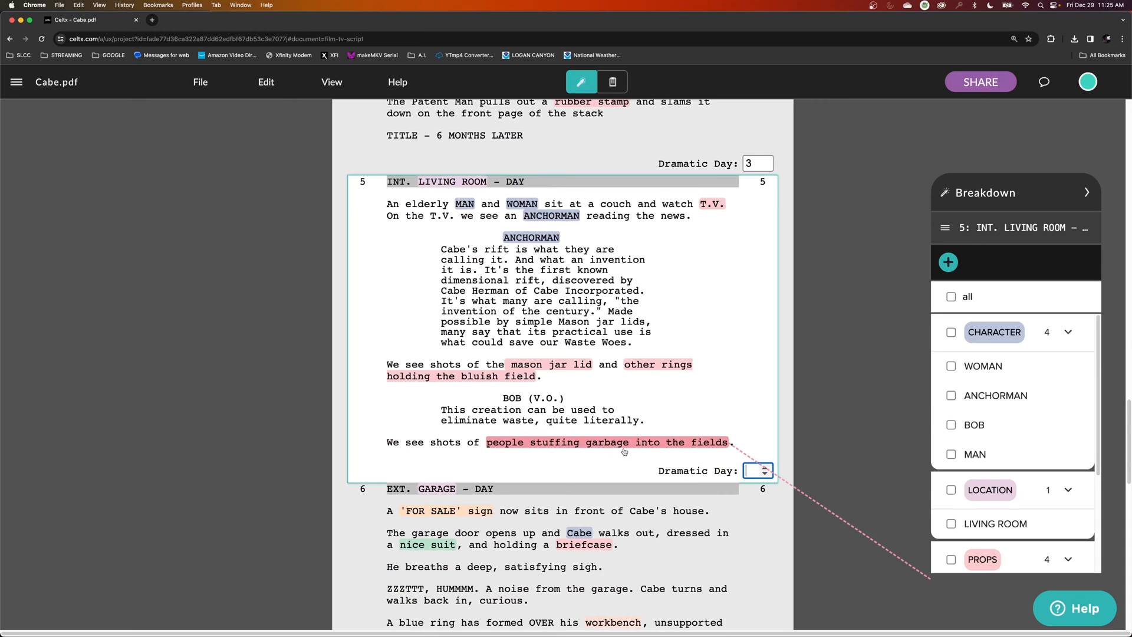
text(4)
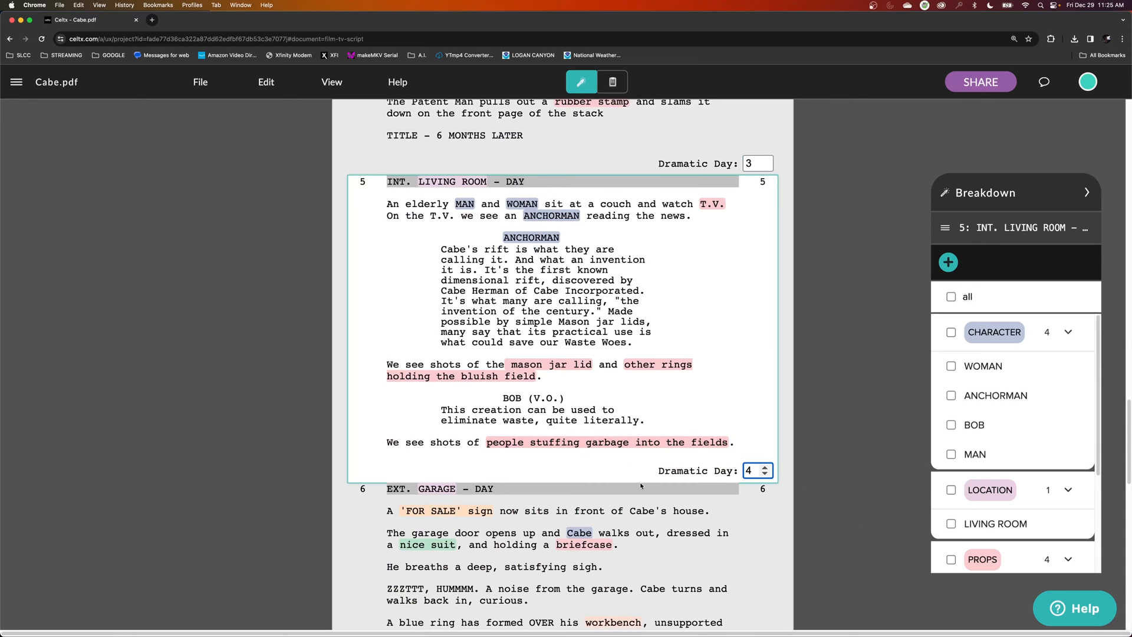
scroll(558, 345, down, 3)
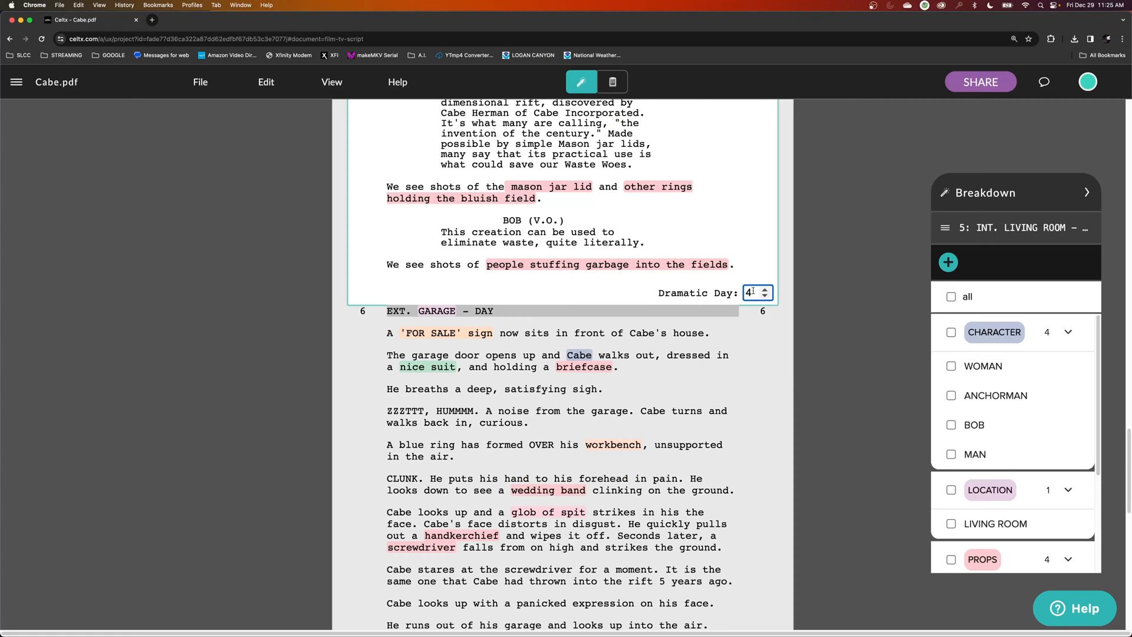
scroll(741, 365, down, 3)
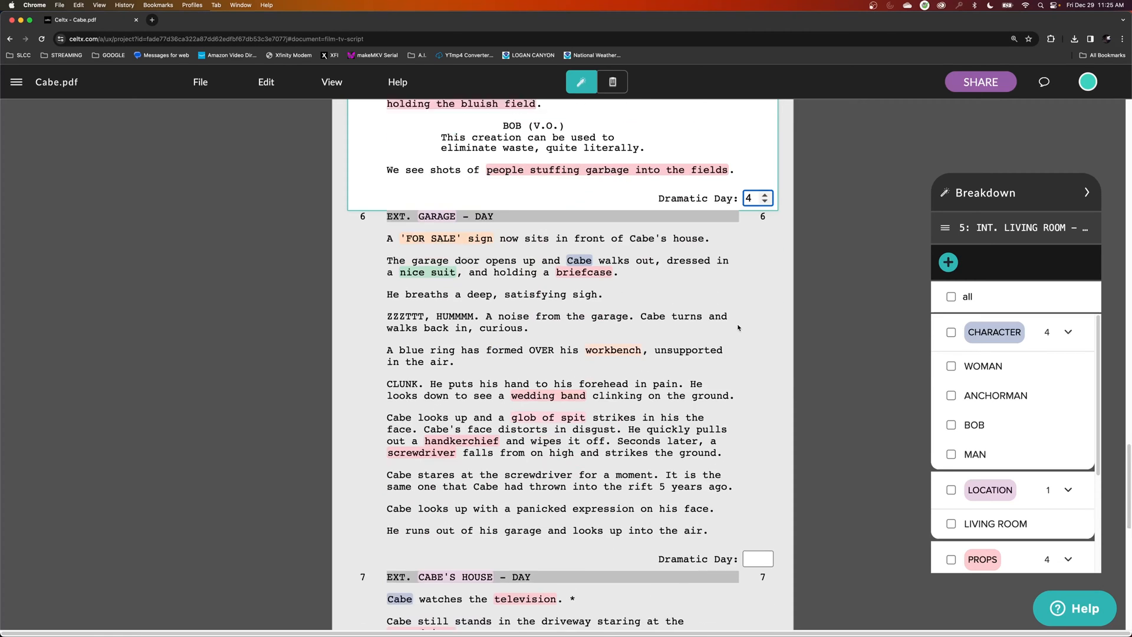
key(Tab)
text(5)
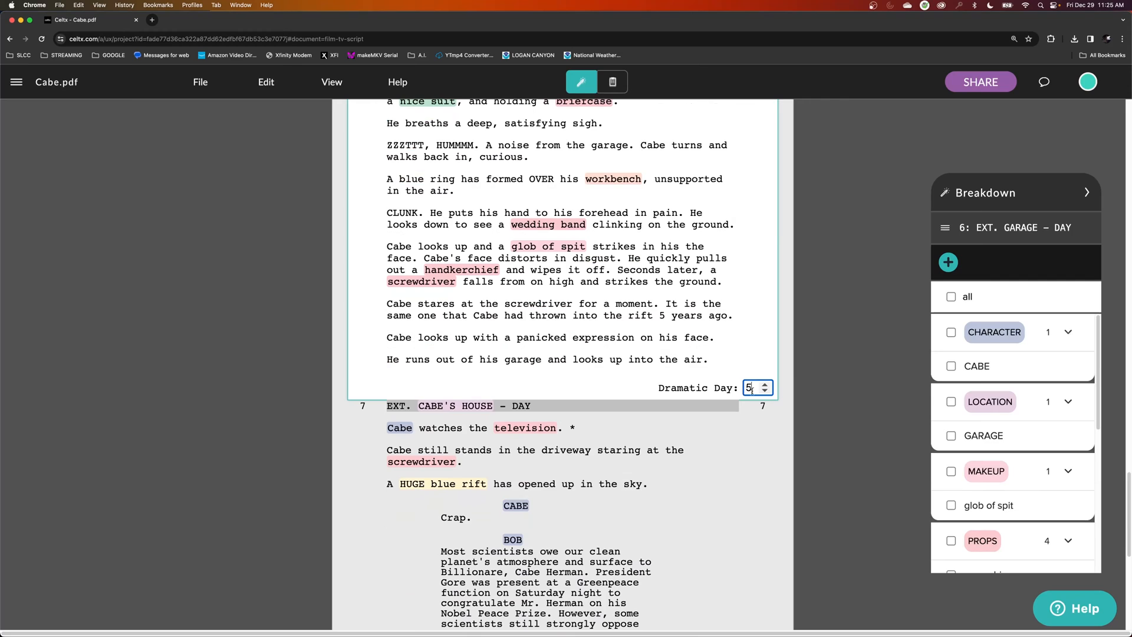
Check how scene 7, EXT. CABE'S HOUSE - DAY, follows the garage scene and assign it Dramatic Day 5.
scroll(744, 418, down, 2)
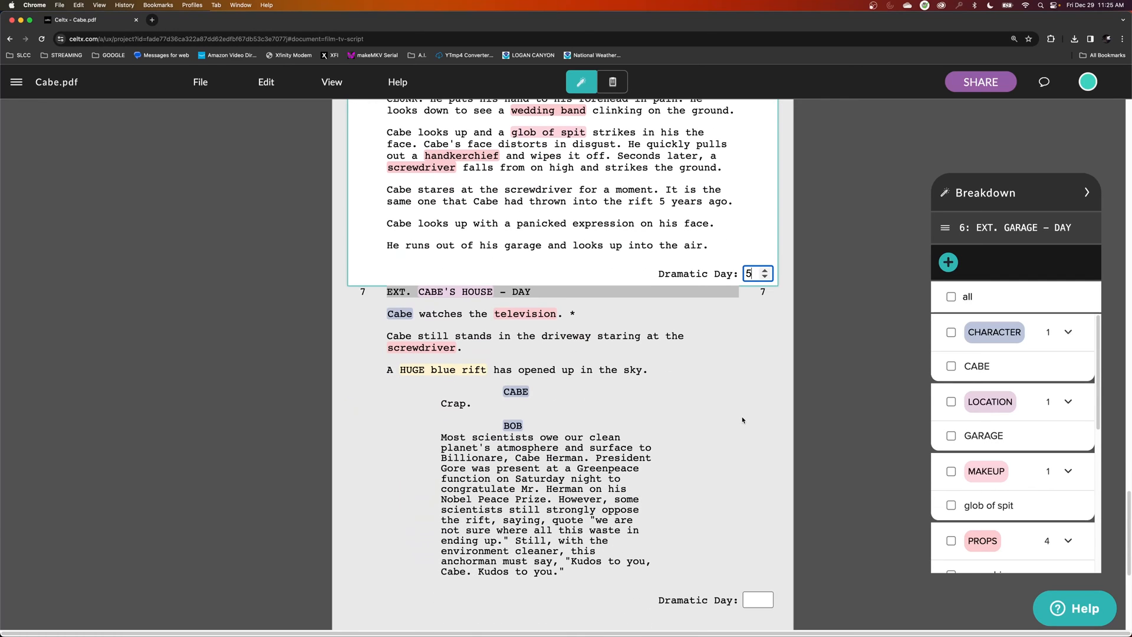
scroll(589, 196, up, 3)
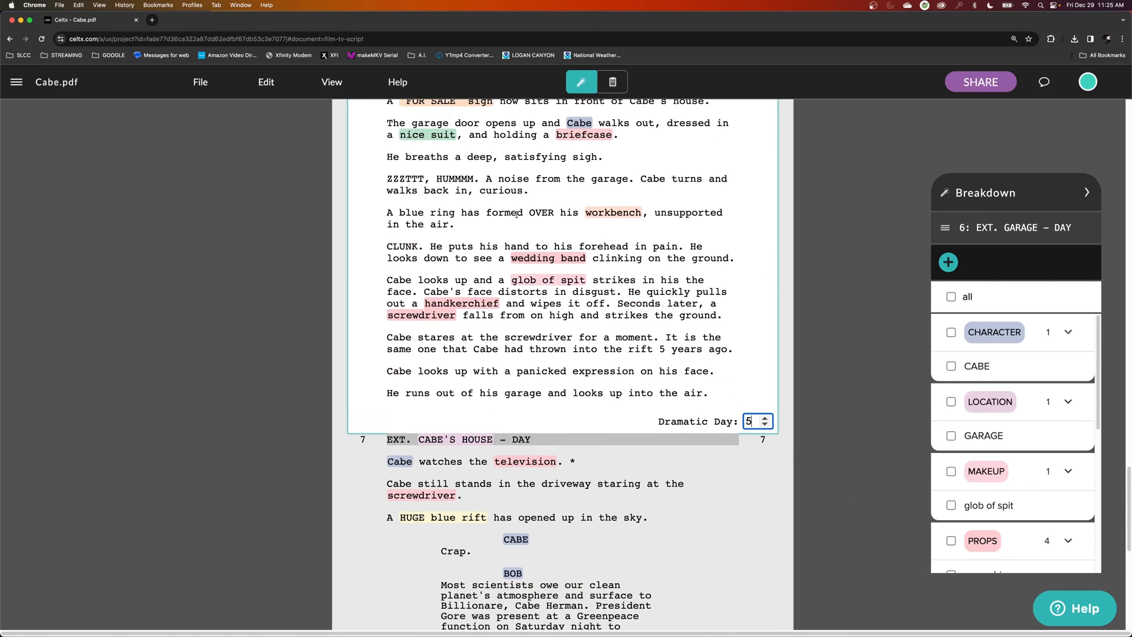
scroll(567, 254, down, 3)
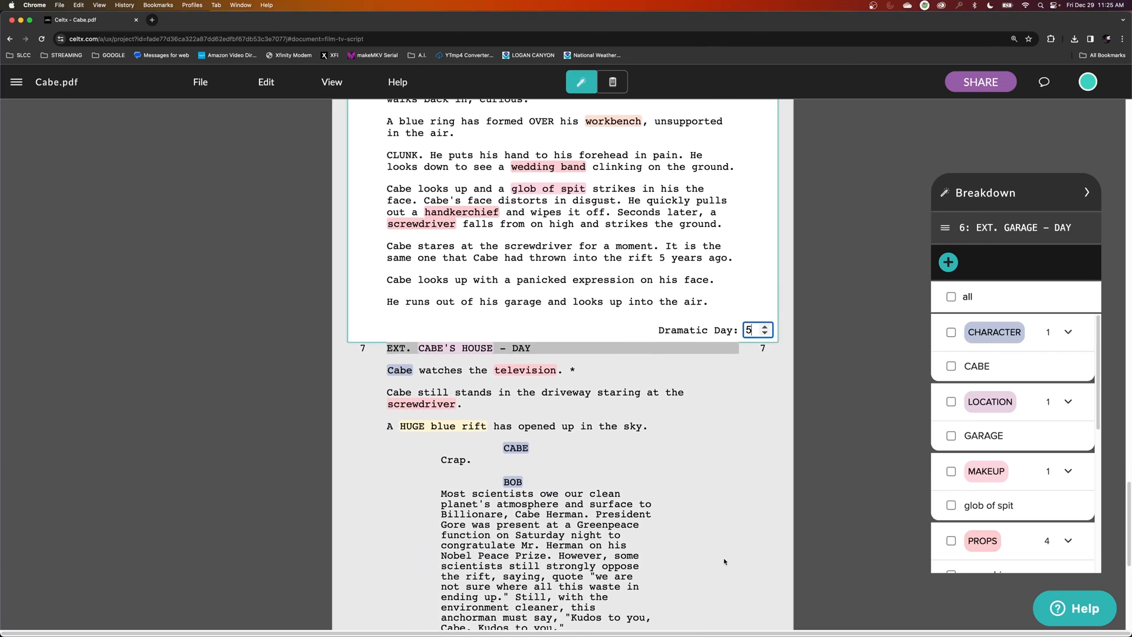
scroll(731, 571, down, 1)
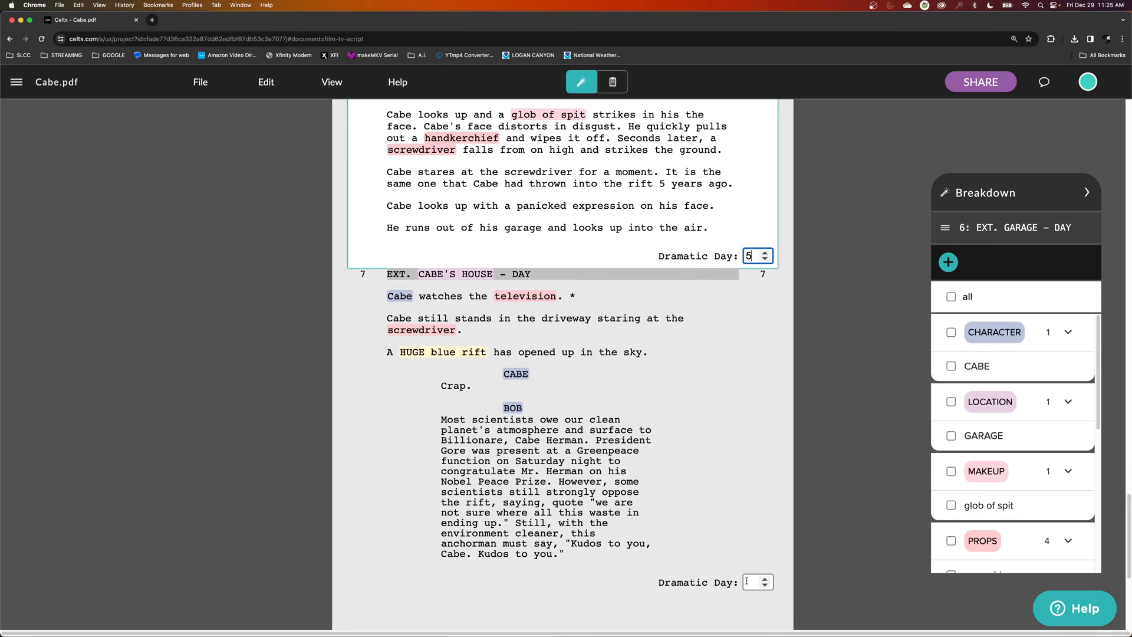
click(747, 582)
text(5)
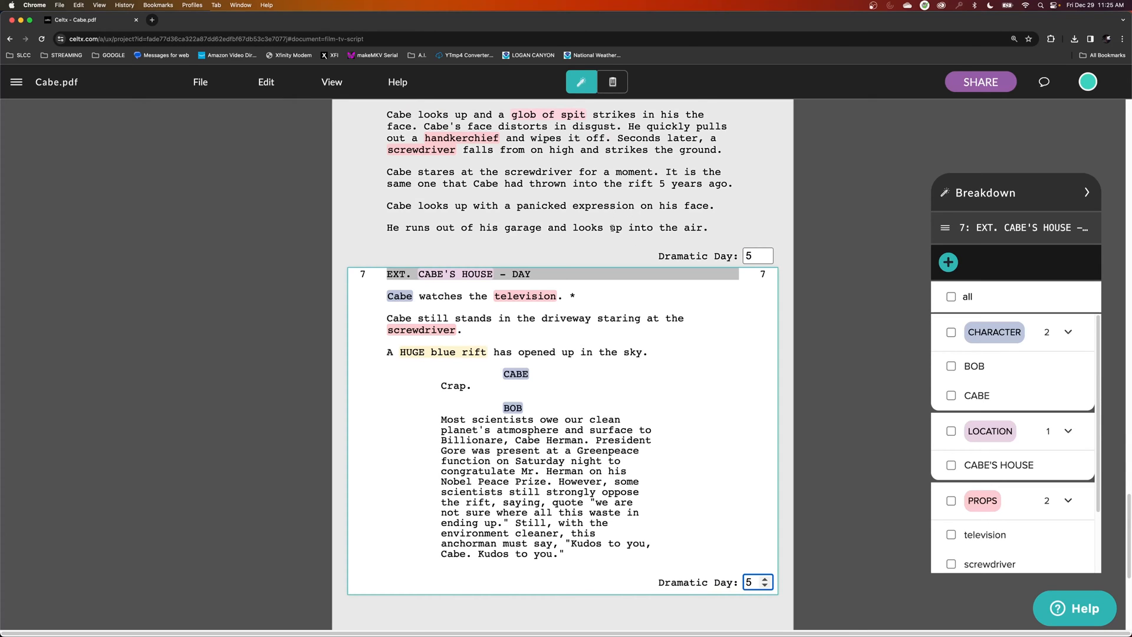
Review scenes 6 and 7 and compare their Dramatic Day numbers with the continuity of the action.
scroll(616, 248, up, 5)
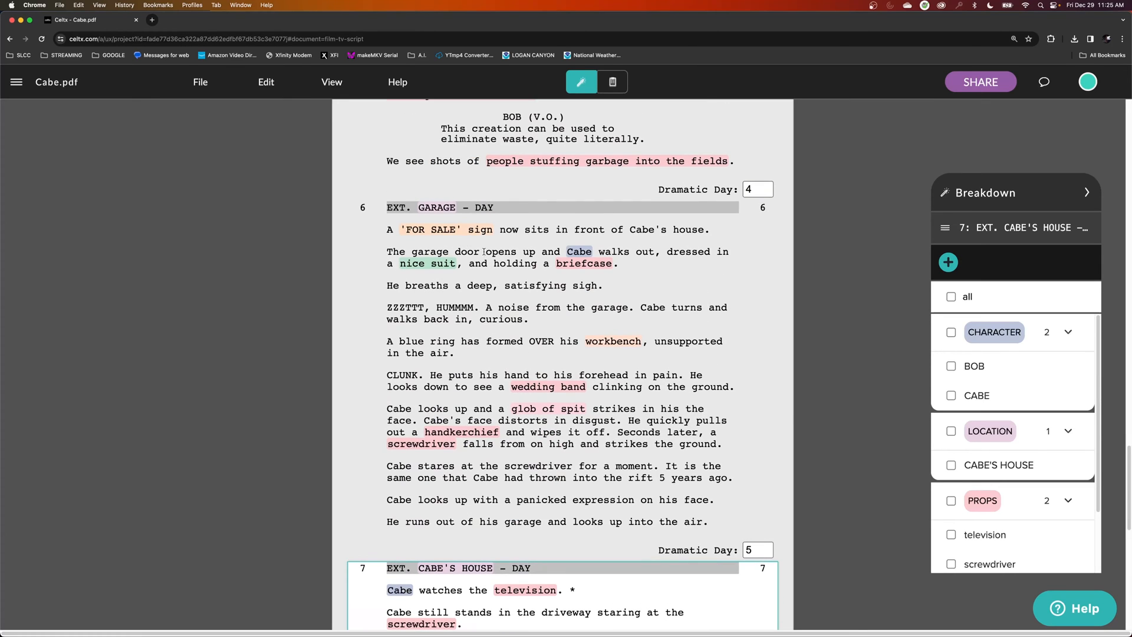
scroll(629, 478, down, 3)
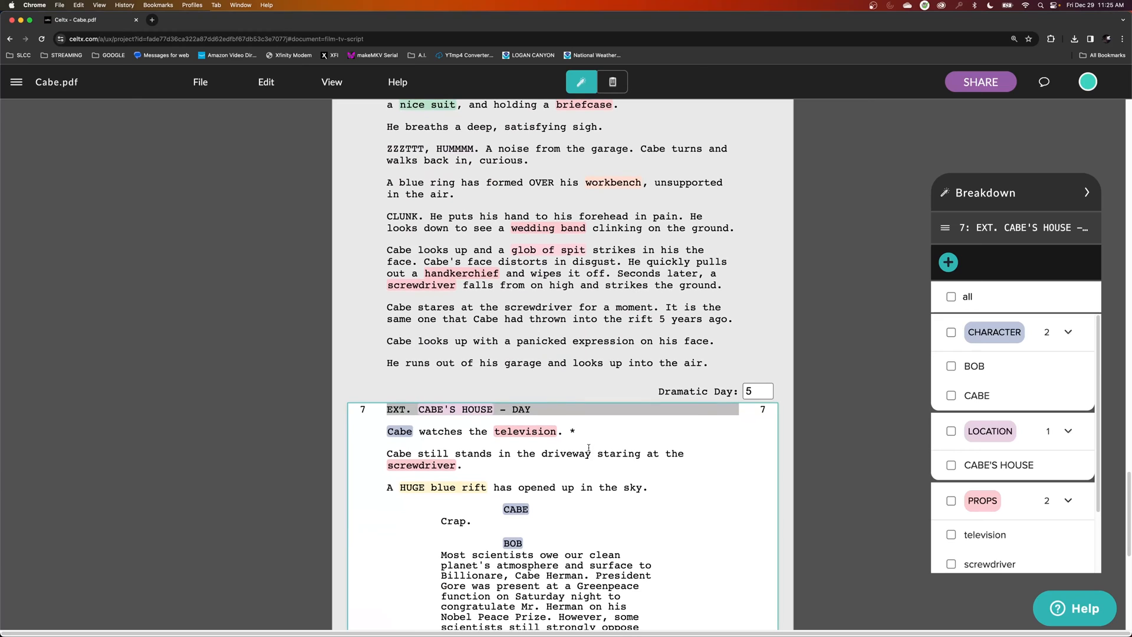
scroll(589, 327, up, 1)
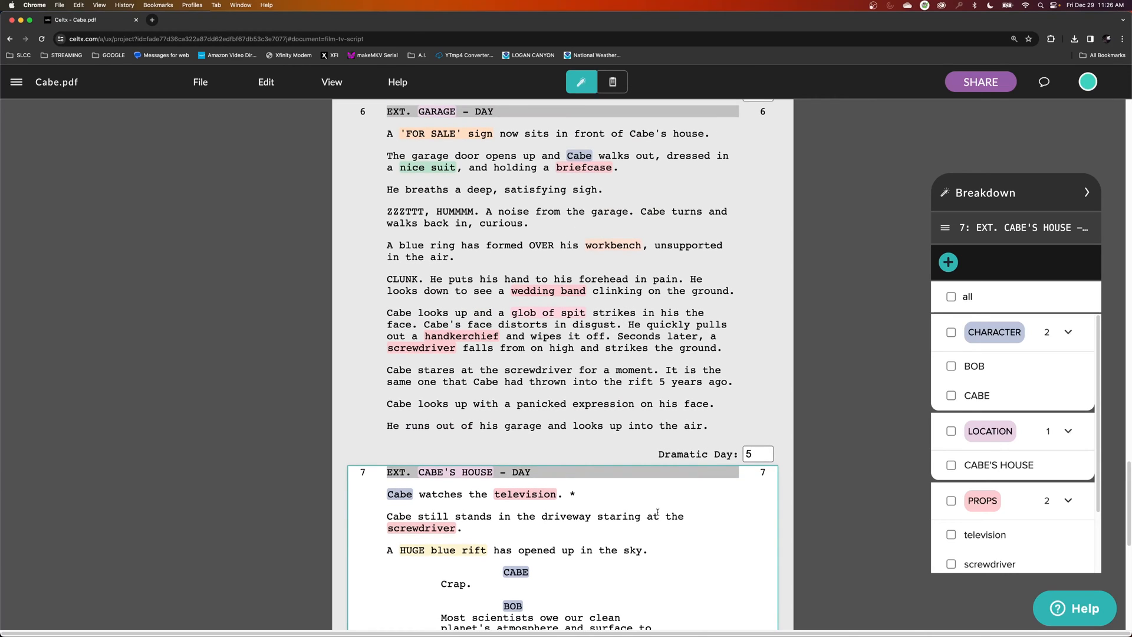
scroll(673, 534, down, 1)
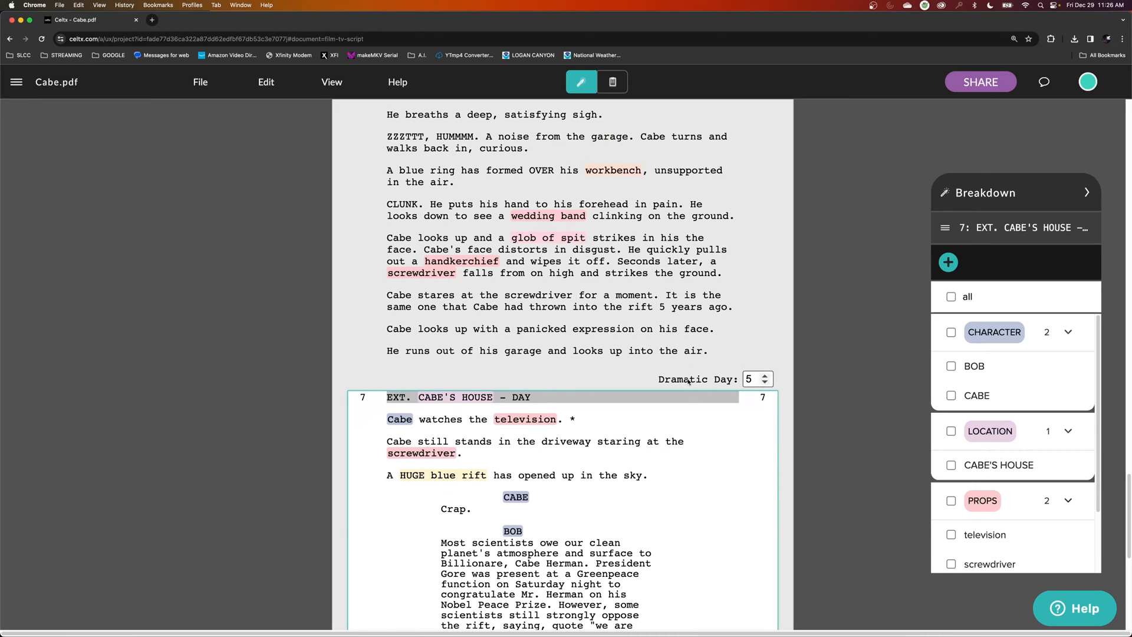
scroll(771, 479, down, 3)
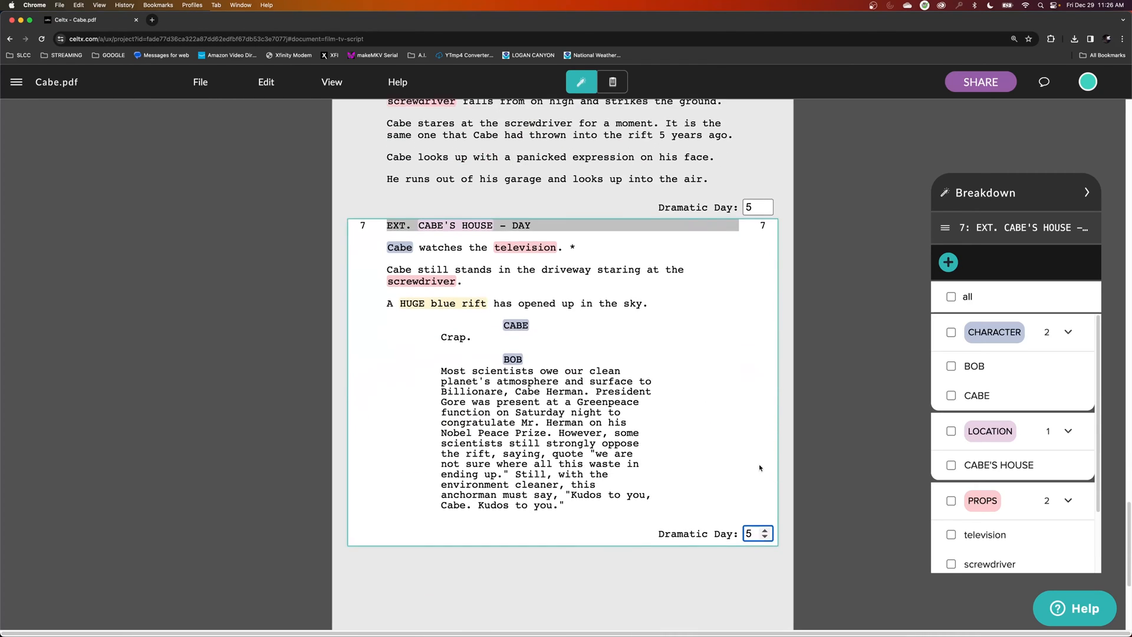
scroll(612, 389, up, 4)
scroll(612, 390, up, 2)
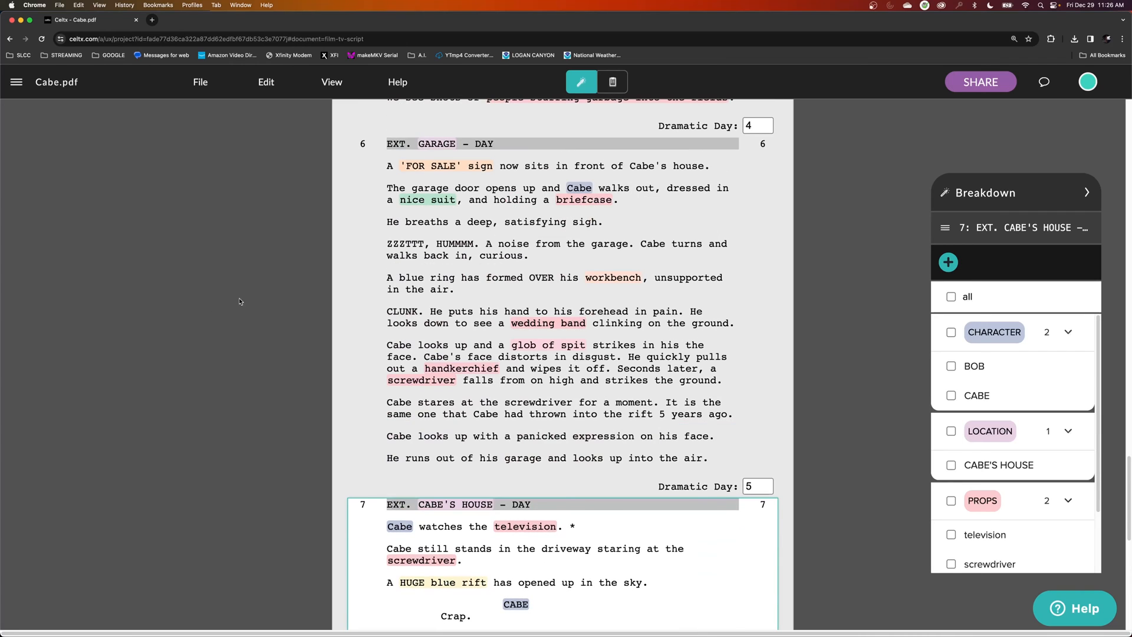
Open the project's Schedule, consult the strip colour rules in the stripboard support article, and return to the schedule.
click(28, 87)
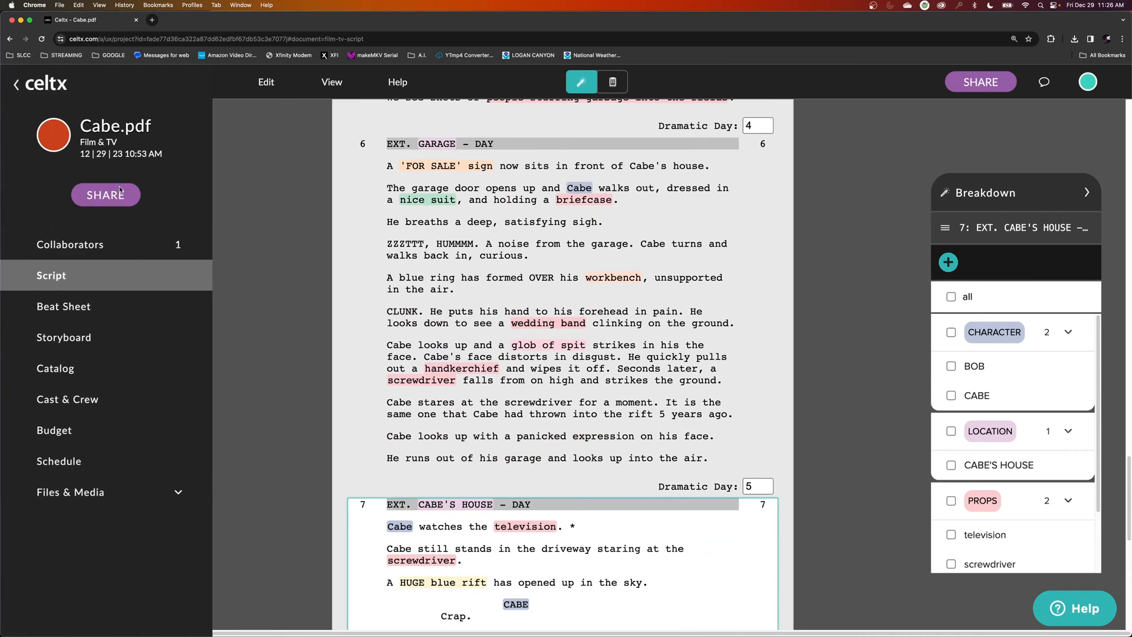
click(83, 462)
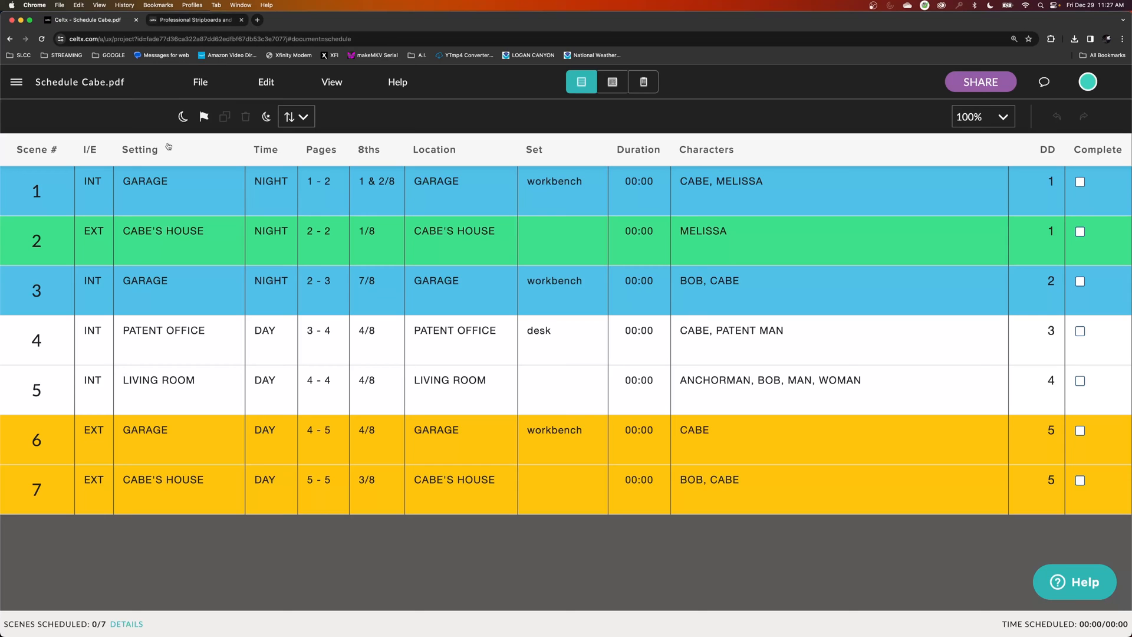
click(210, 21)
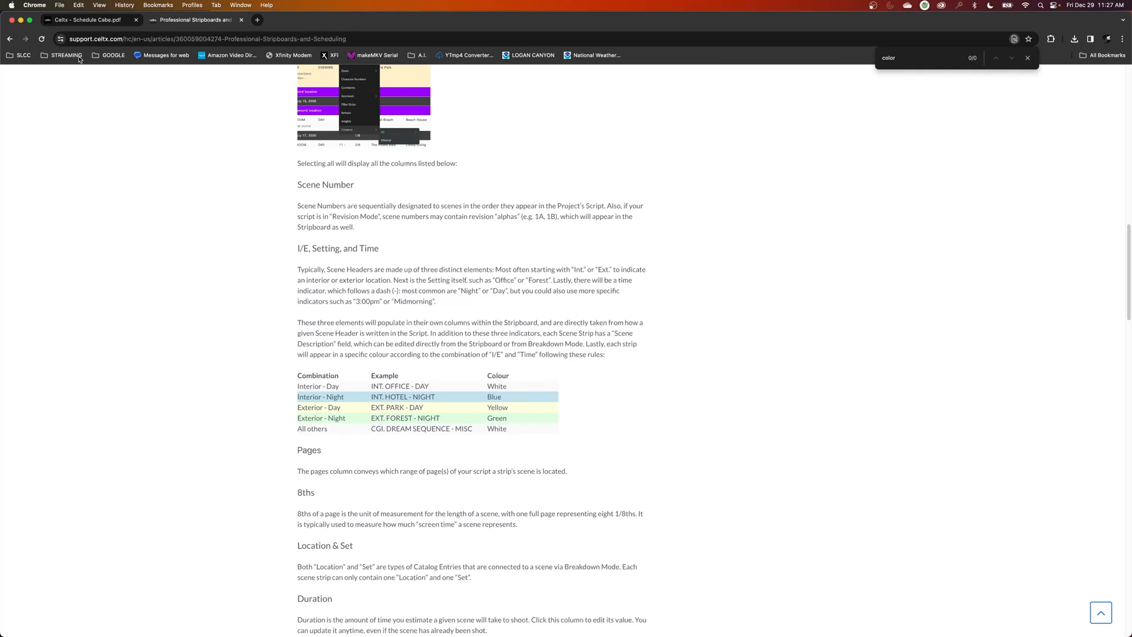
click(107, 22)
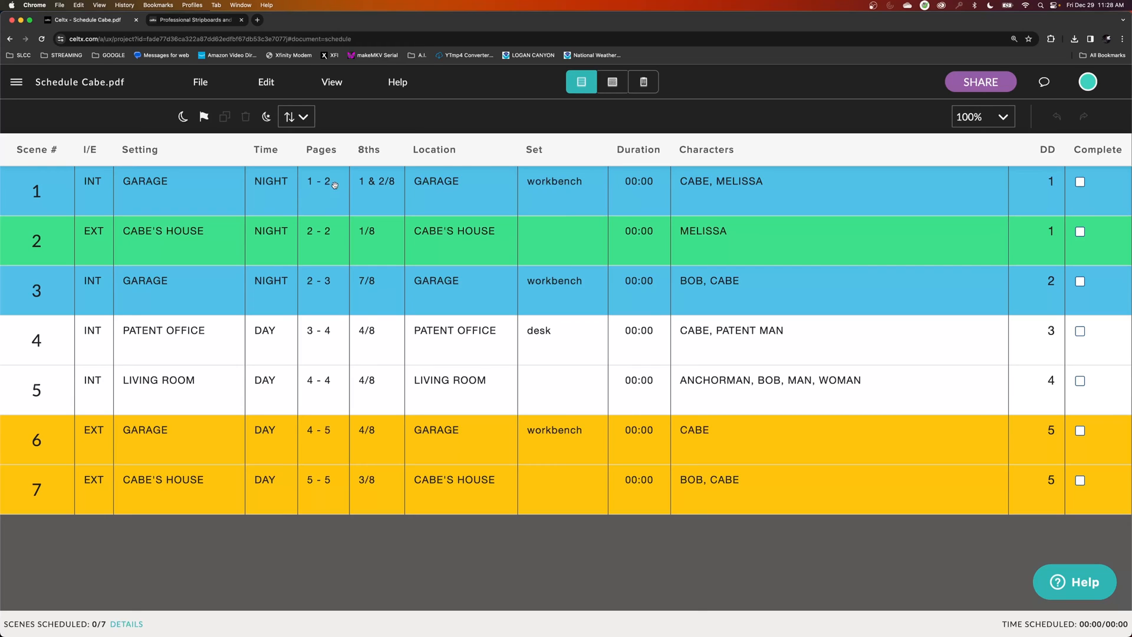
Summarise scene 1 as "Cabe works on invention. Melissa gets mad at Cabe." and scene 2 as "Melissa leaves house with suitcases in hand.".
click(187, 183)
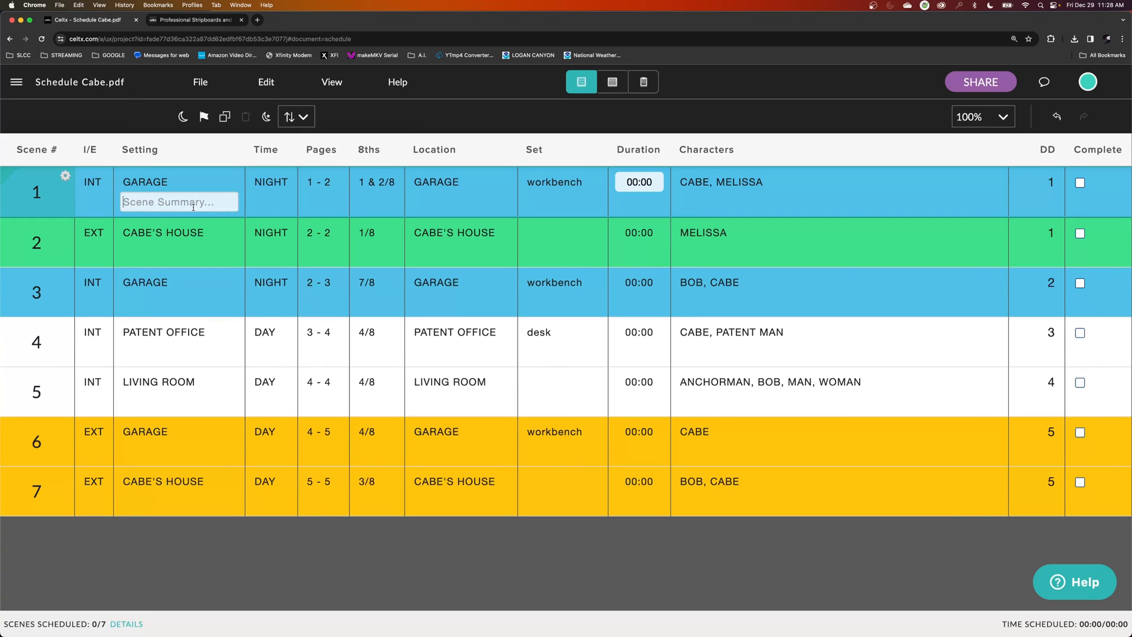
text(Cabe works on invention. Melissa gets mad at Cabe.)
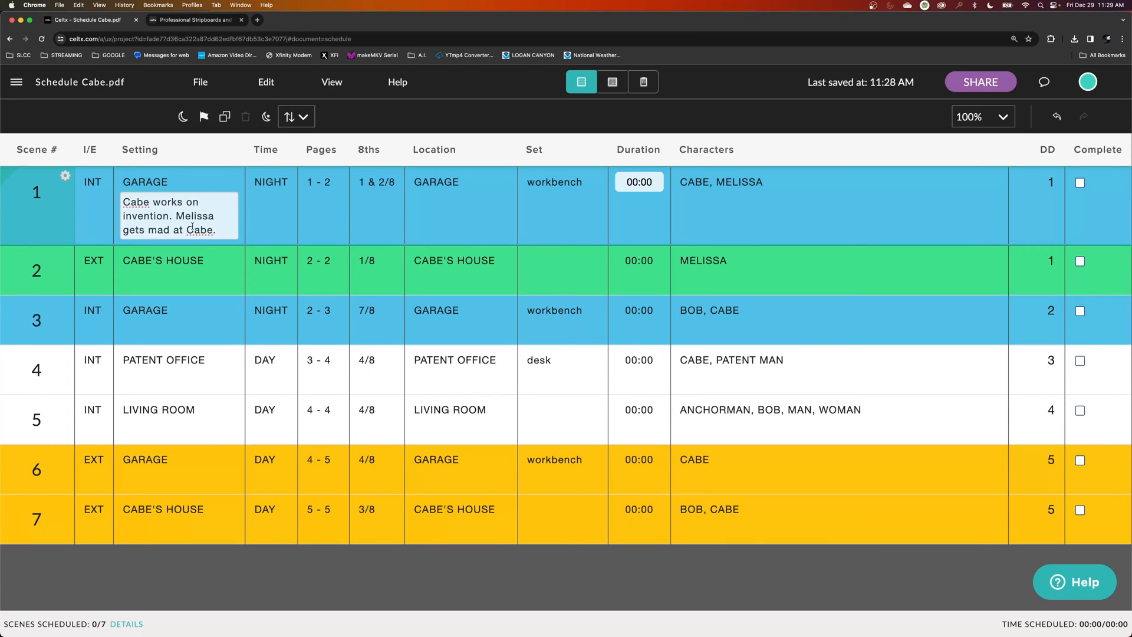
drag(137, 202, 208, 227)
click(216, 230)
click(164, 277)
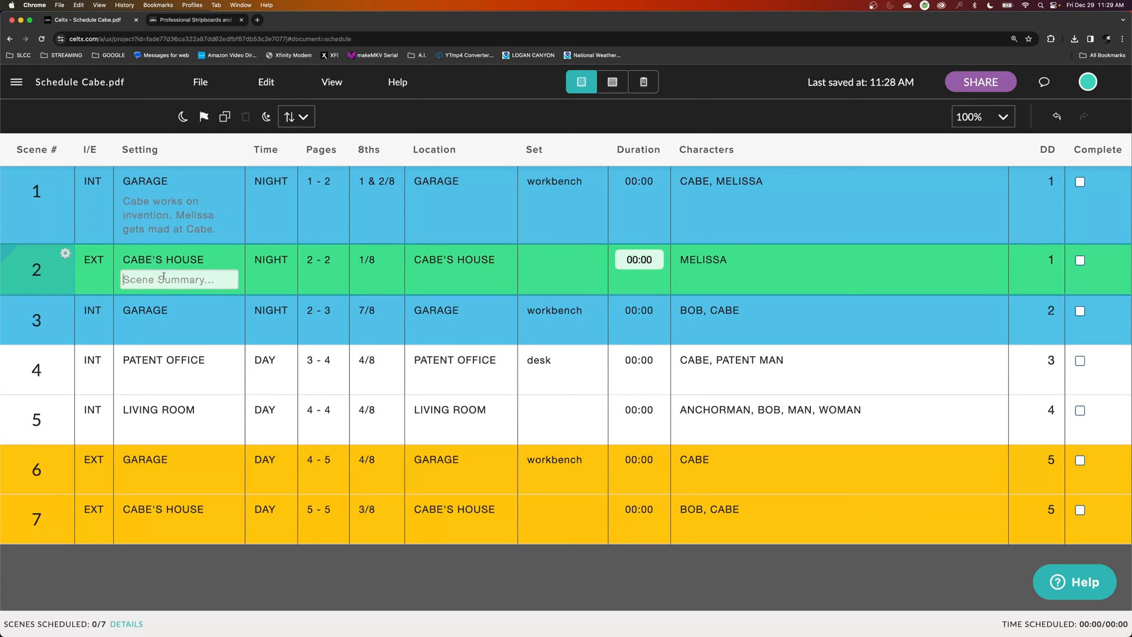
text(Melissa leaves house with suitcases in hand.)
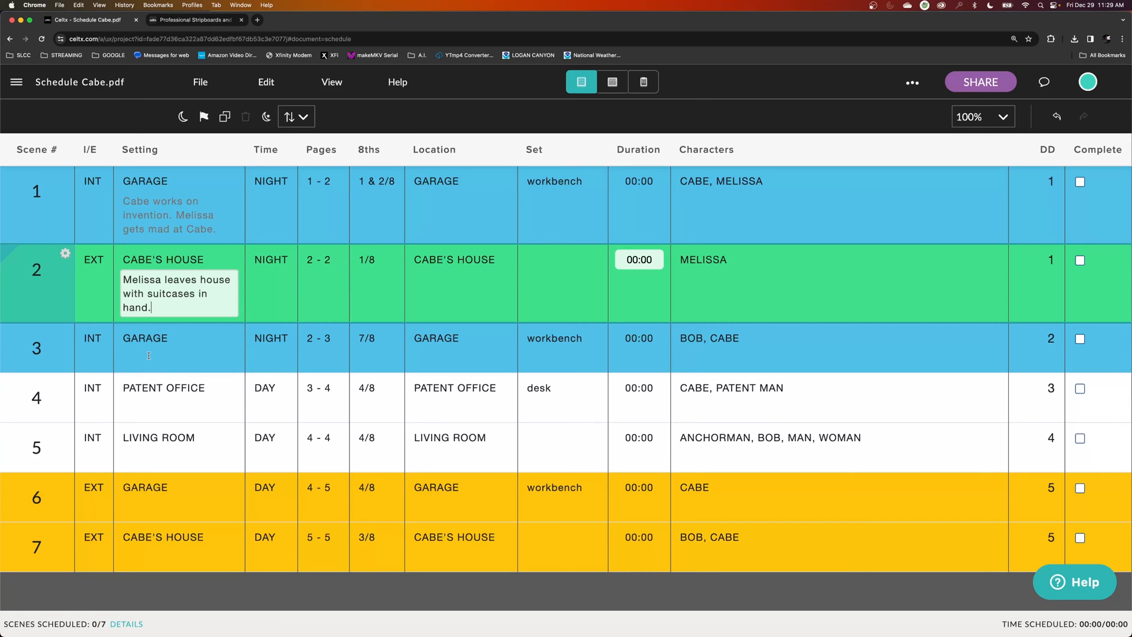
Add scene summaries for scenes 3 to 7, covering the rift's creation, the patent, the TV news, the returning items and Cabe watching the news.
click(158, 357)
click(162, 408)
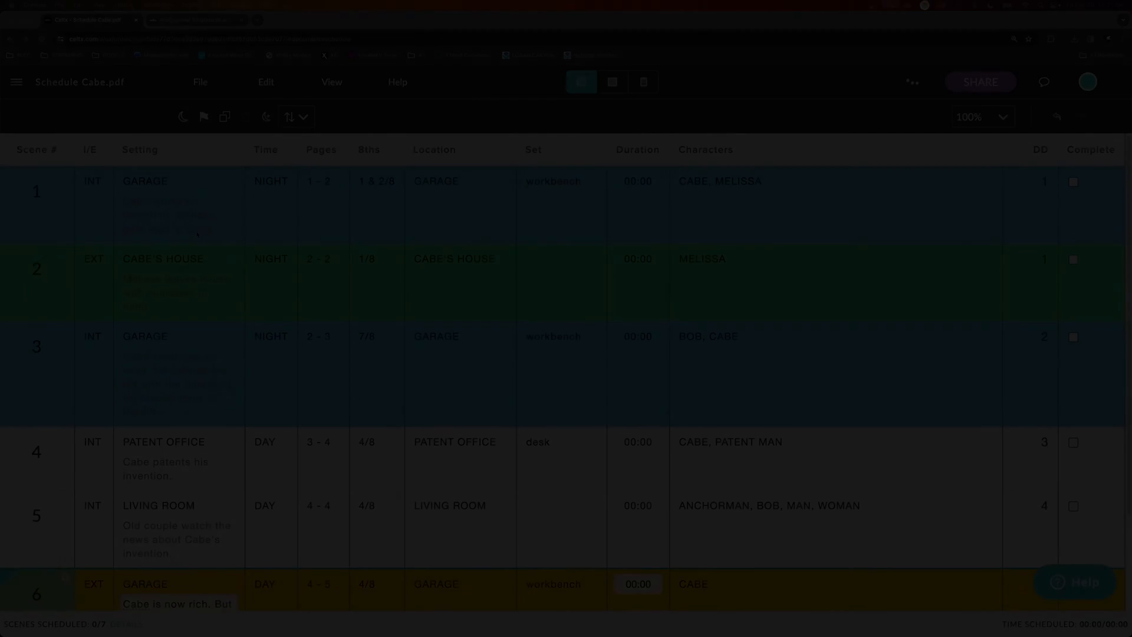
scroll(176, 225, down, 5)
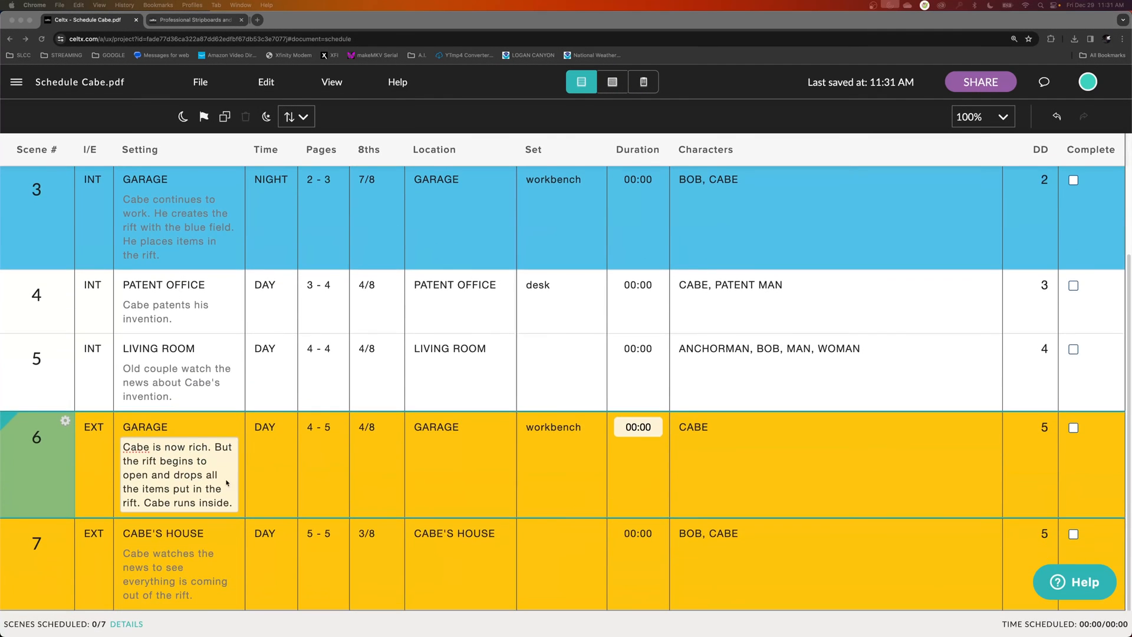
scroll(192, 280, up, 5)
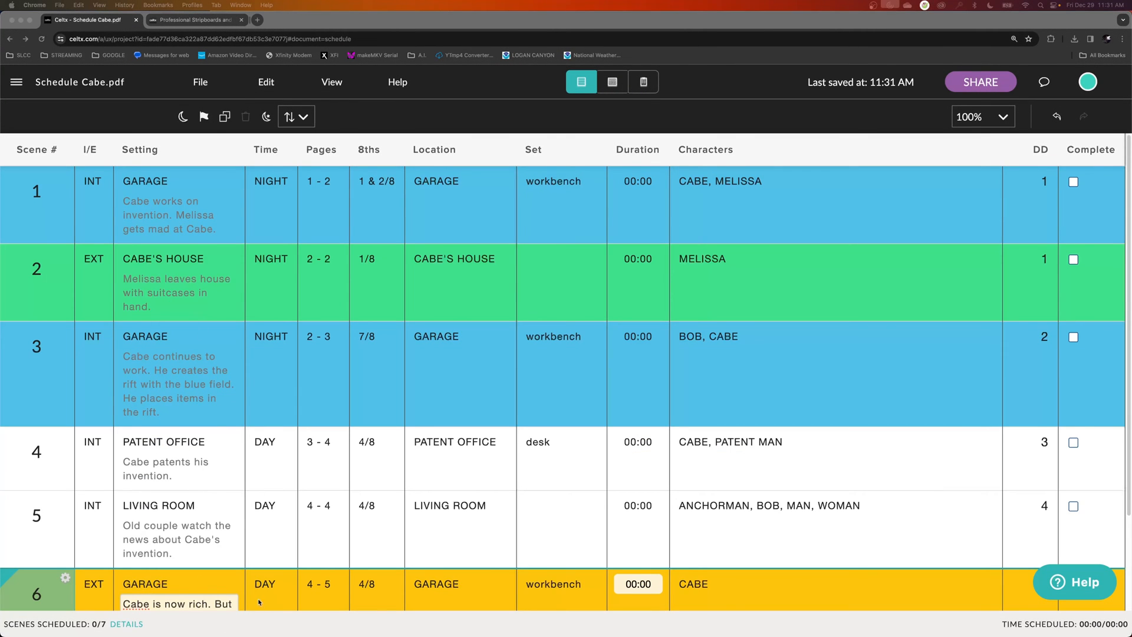
scroll(260, 602, down, 3)
scroll(239, 480, up, 3)
Set the estimated Duration of scene 1 to 10:00 and of scene 2 to 2:00 in the schedule.
click(630, 183)
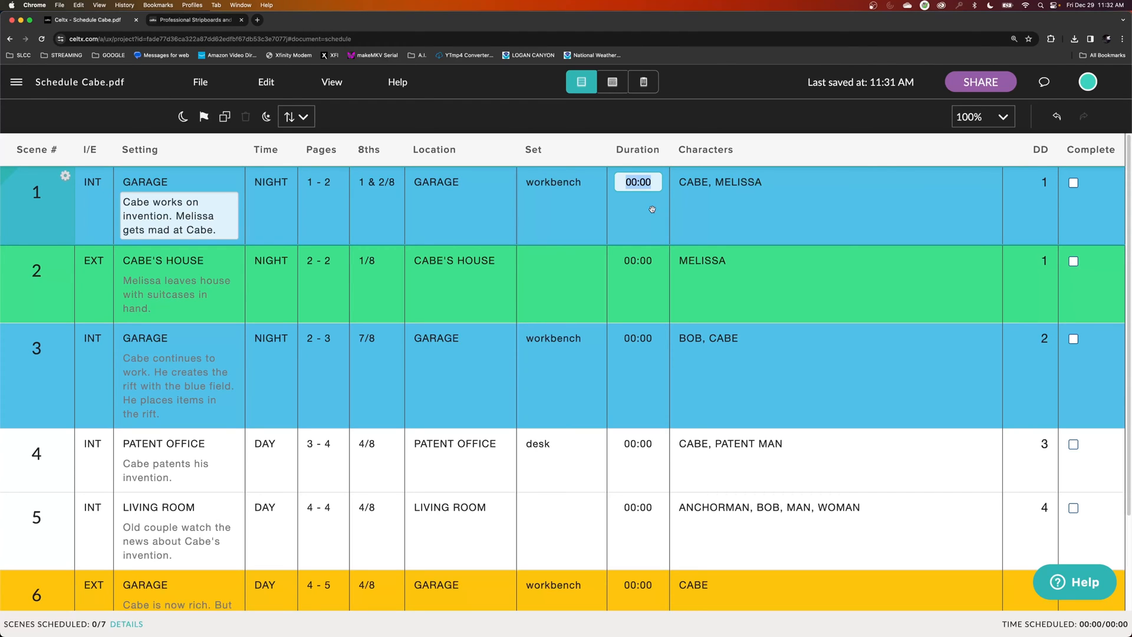
text(10:00)
click(630, 260)
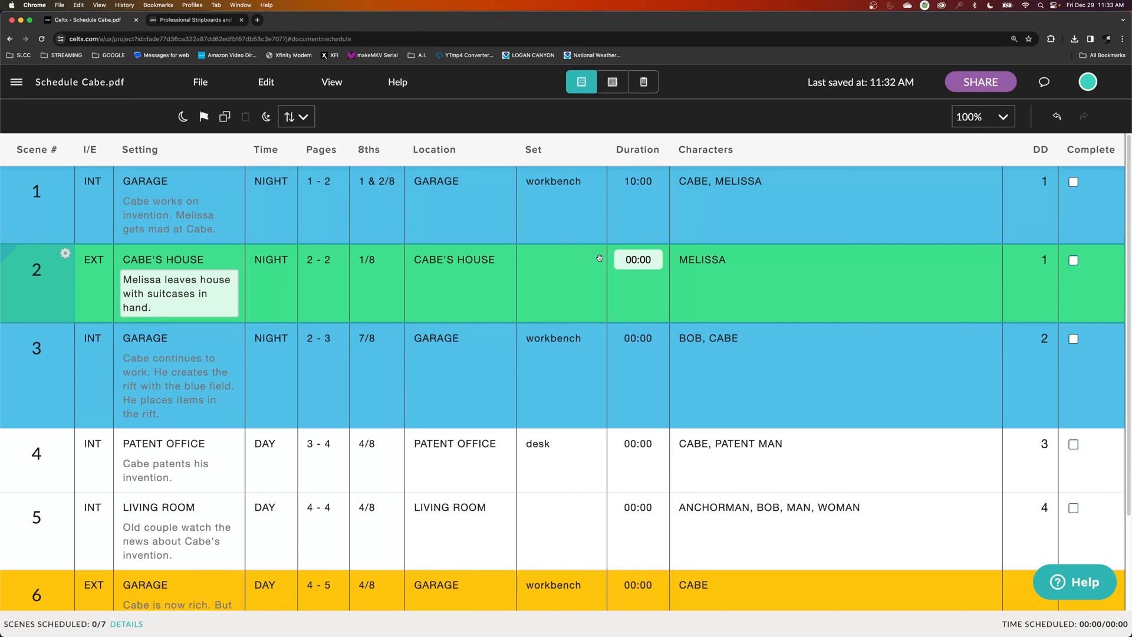
click(638, 260)
text(2:00)
scroll(632, 354, down, 2)
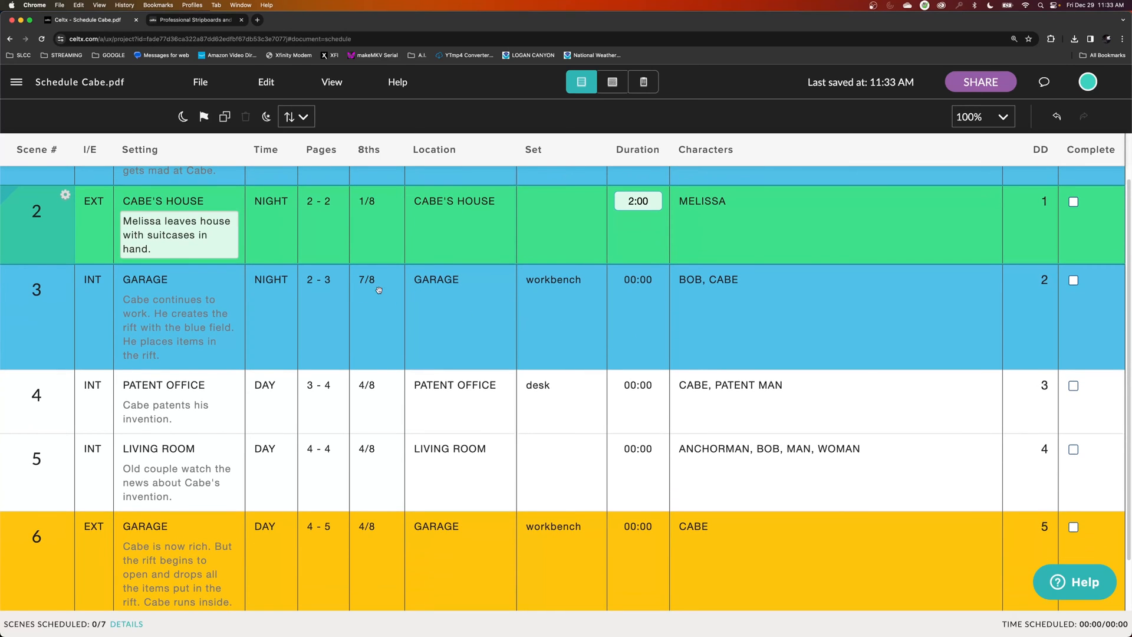
scroll(377, 537, down, 3)
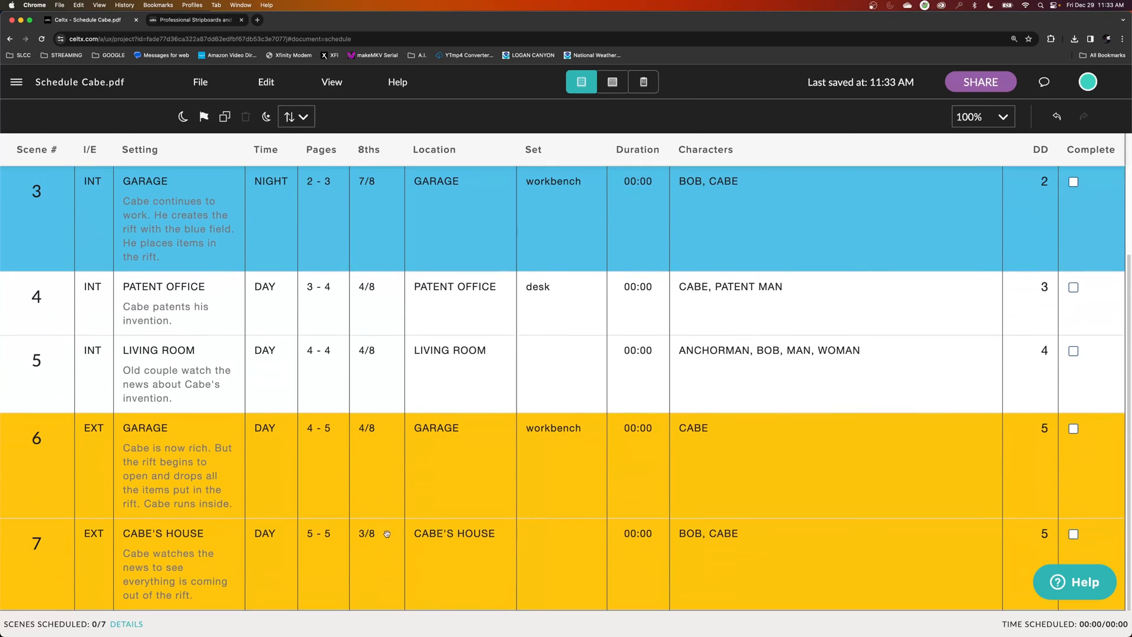
Move scene 3 directly after scene 1 so the two night garage interiors are grouped together.
scroll(520, 434, up, 3)
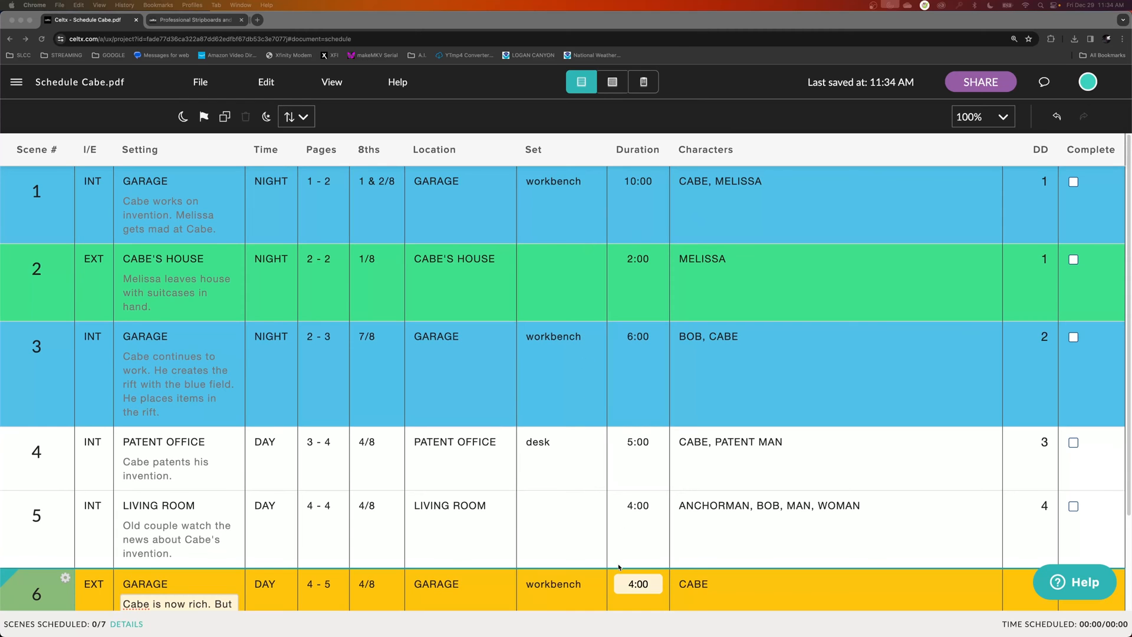
scroll(519, 526, down, 3)
scroll(467, 537, down, 2)
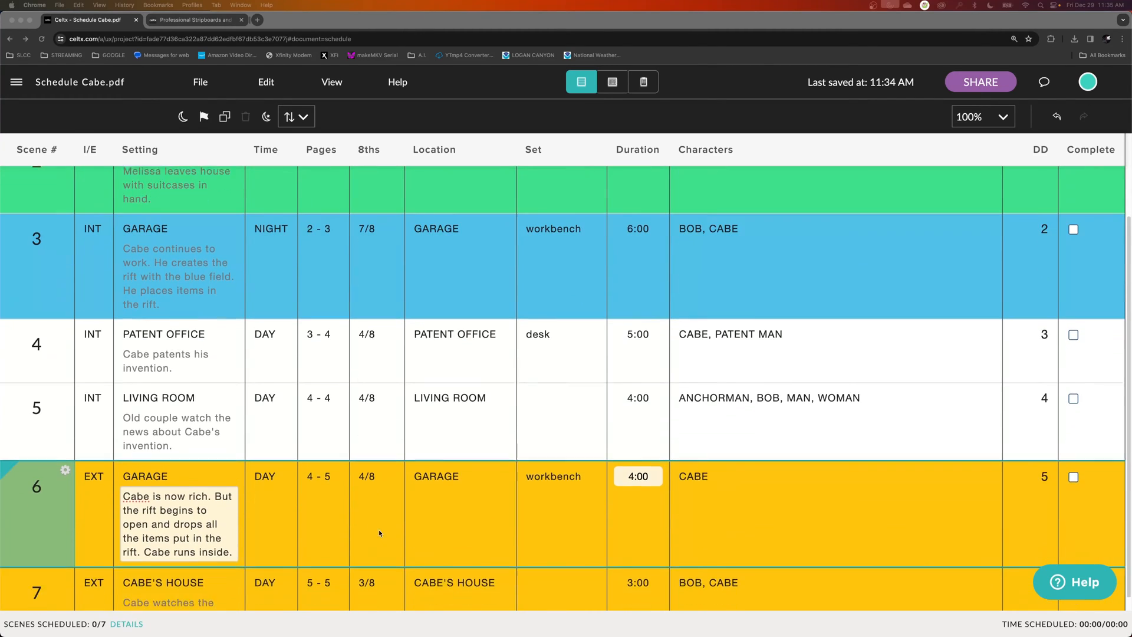
scroll(321, 507, up, 5)
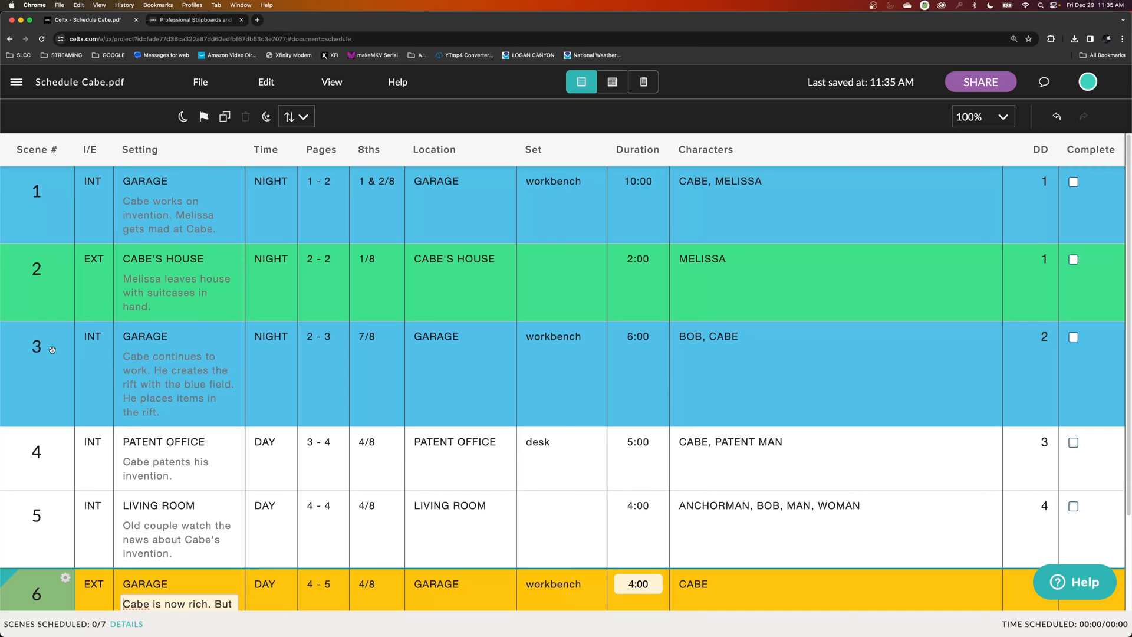
drag(53, 343, 59, 267)
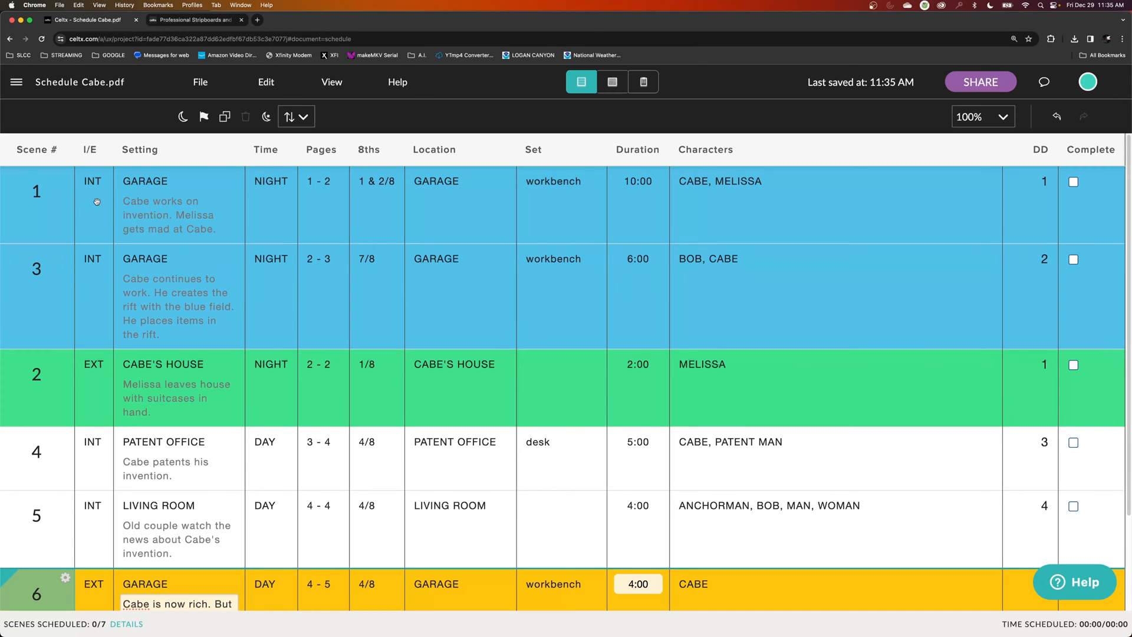
Move scene 7 directly after scene 2, grouping the Cabe's House exteriors, and place scene 6 directly after scene 7.
scroll(107, 262, down, 5)
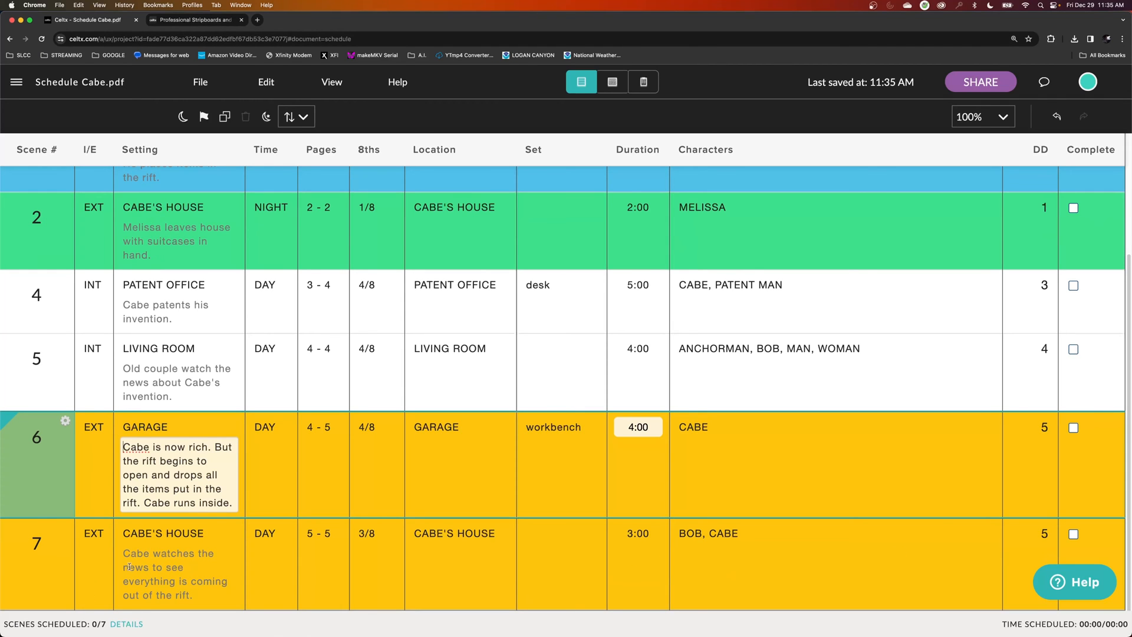
scroll(132, 429, up, 3)
scroll(132, 429, down, 3)
drag(44, 568, 45, 362)
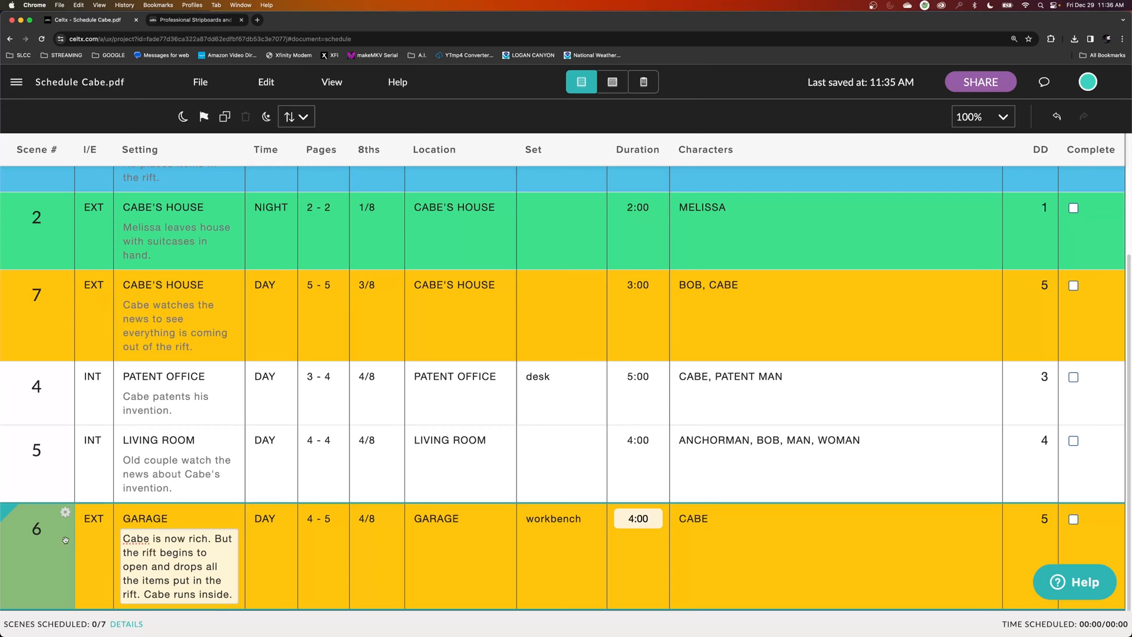
drag(38, 551, 36, 466)
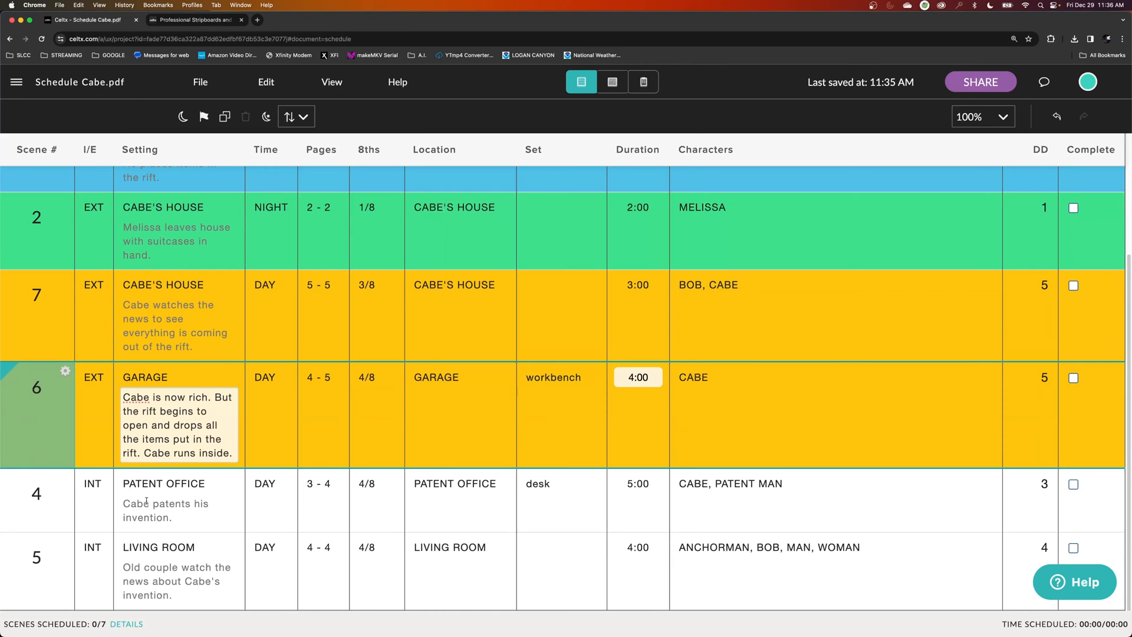
Move scene 4, the Patent Office interior, between scenes 3 and 2.
scroll(147, 501, up, 3)
scroll(118, 507, down, 3)
drag(100, 514, 65, 269)
scroll(76, 272, up, 3)
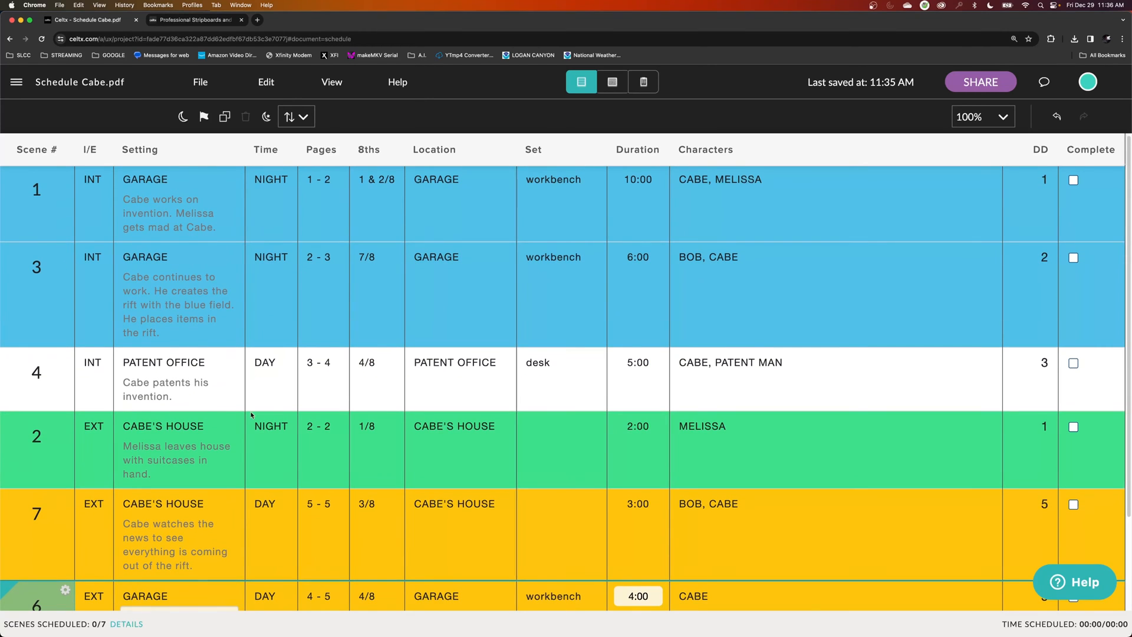
Review the reordered scene strips from first to last for how locations and times of day are grouped.
scroll(251, 414, down, 3)
scroll(228, 293, up, 3)
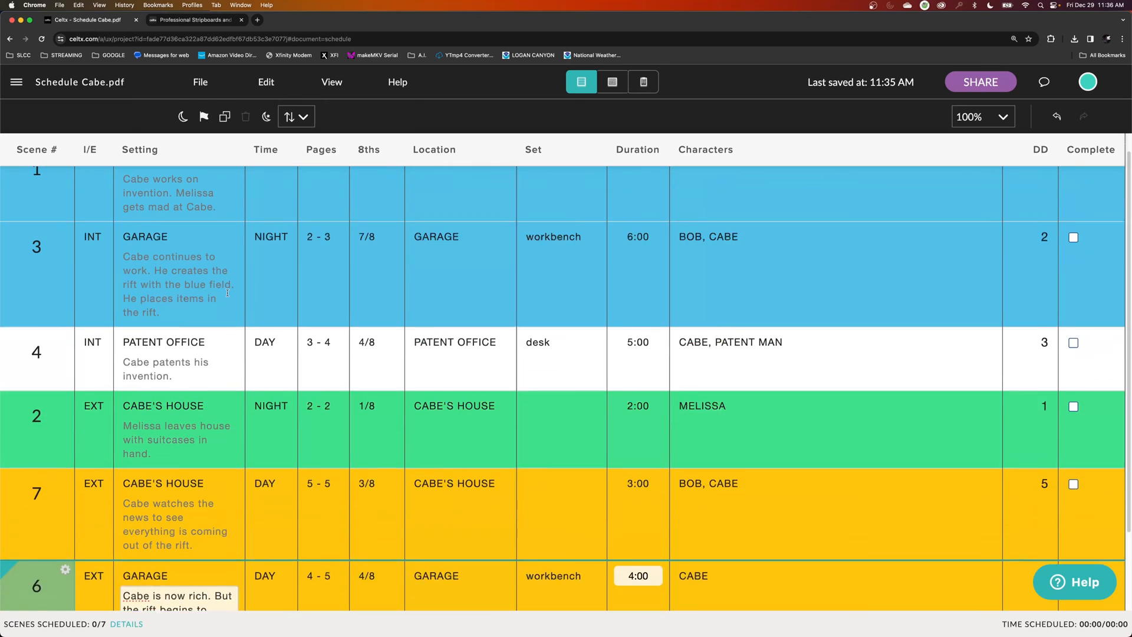
scroll(228, 293, up, 1)
scroll(210, 338, down, 1)
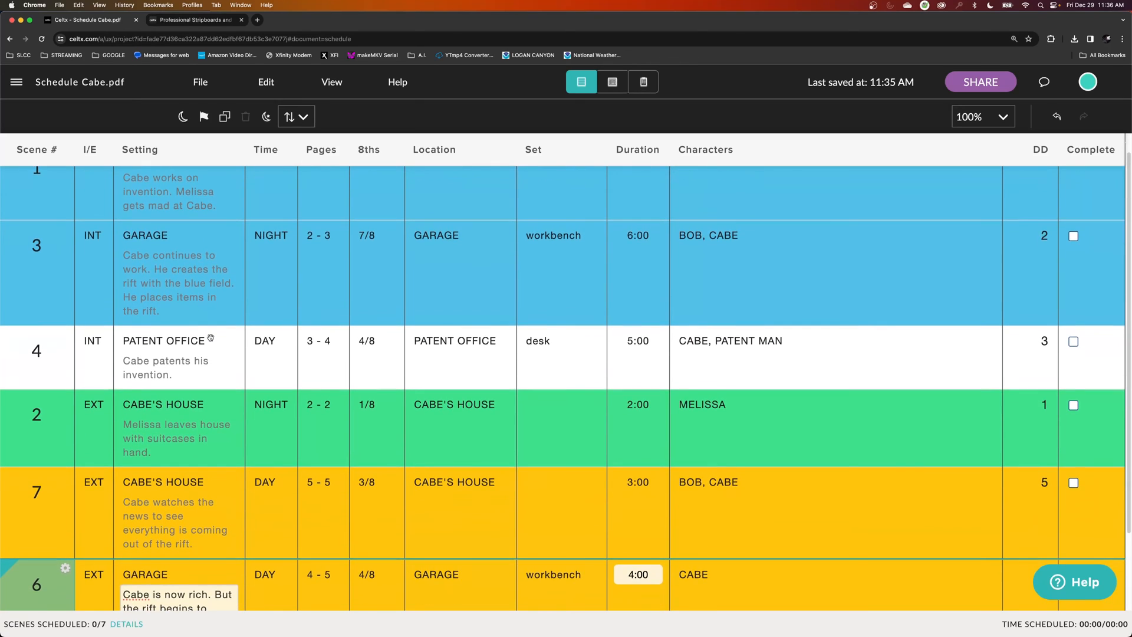
scroll(210, 338, down, 3)
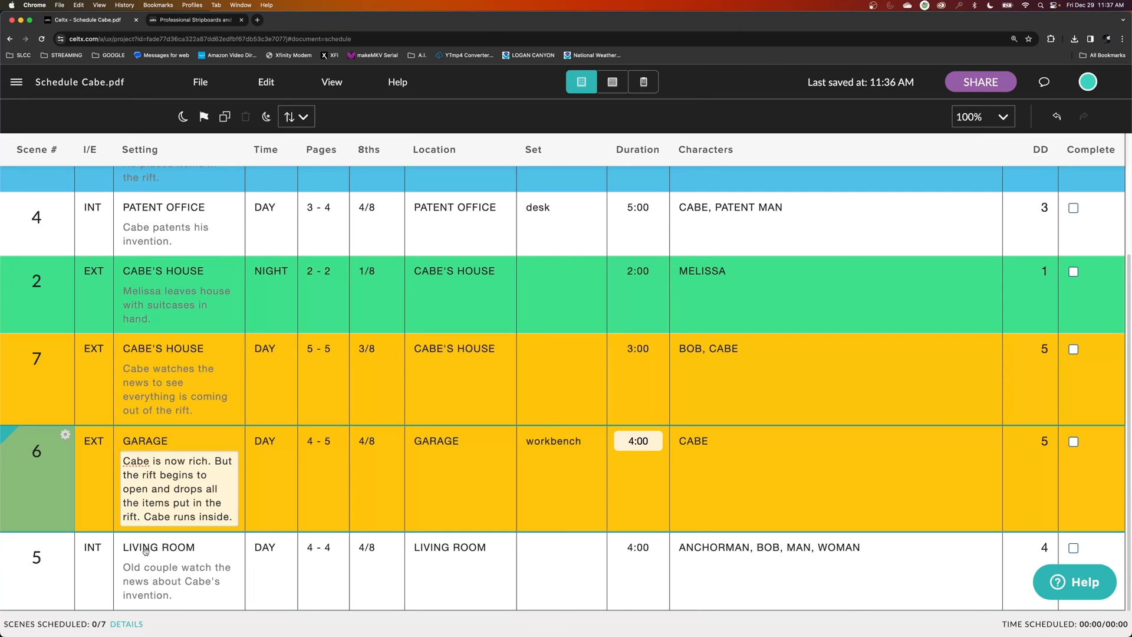
scroll(180, 545, up, 3)
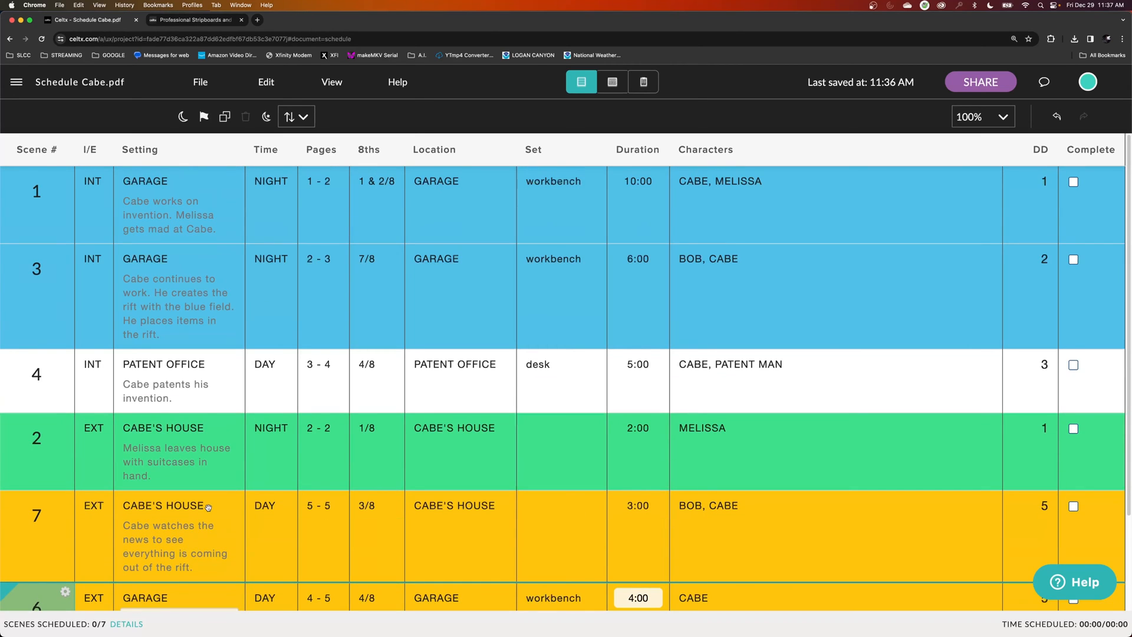
scroll(208, 507, down, 3)
scroll(345, 460, up, 3)
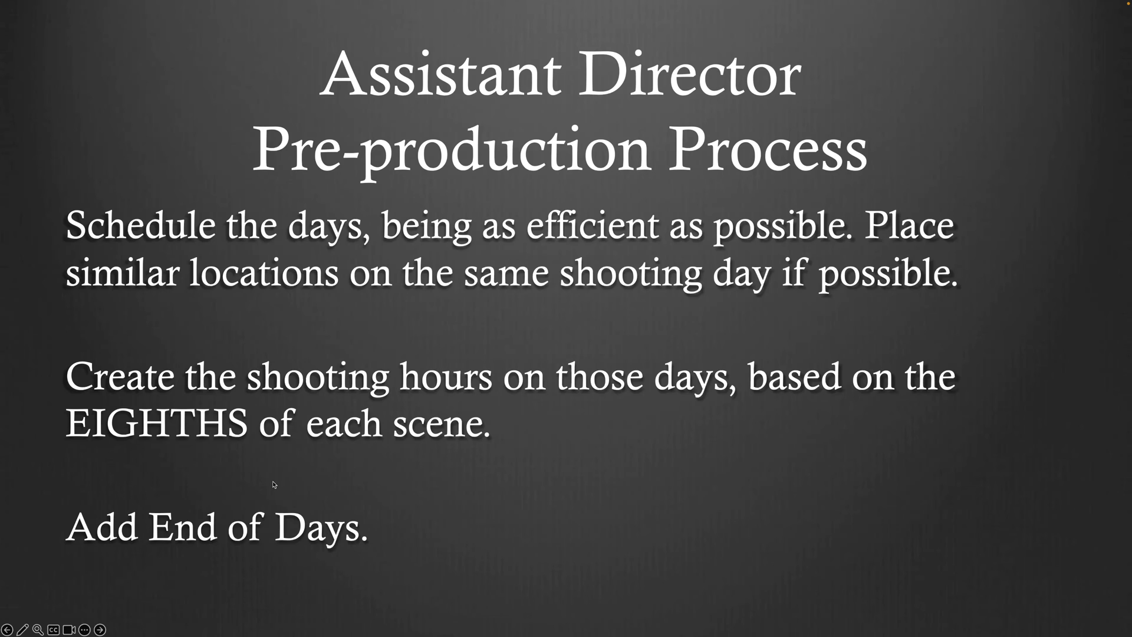
End the PowerPoint slideshow, switch back to the Celtx schedule in Chrome and examine the durations of the reordered scenes.
key(Escape)
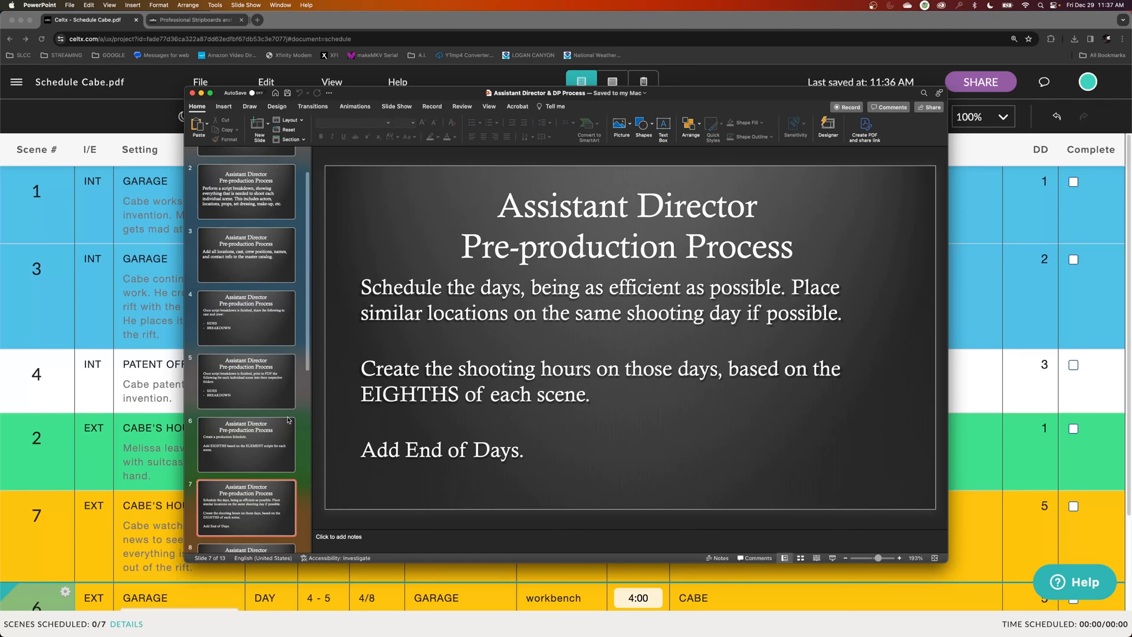
key(super+Tab)
scroll(197, 345, down, 3)
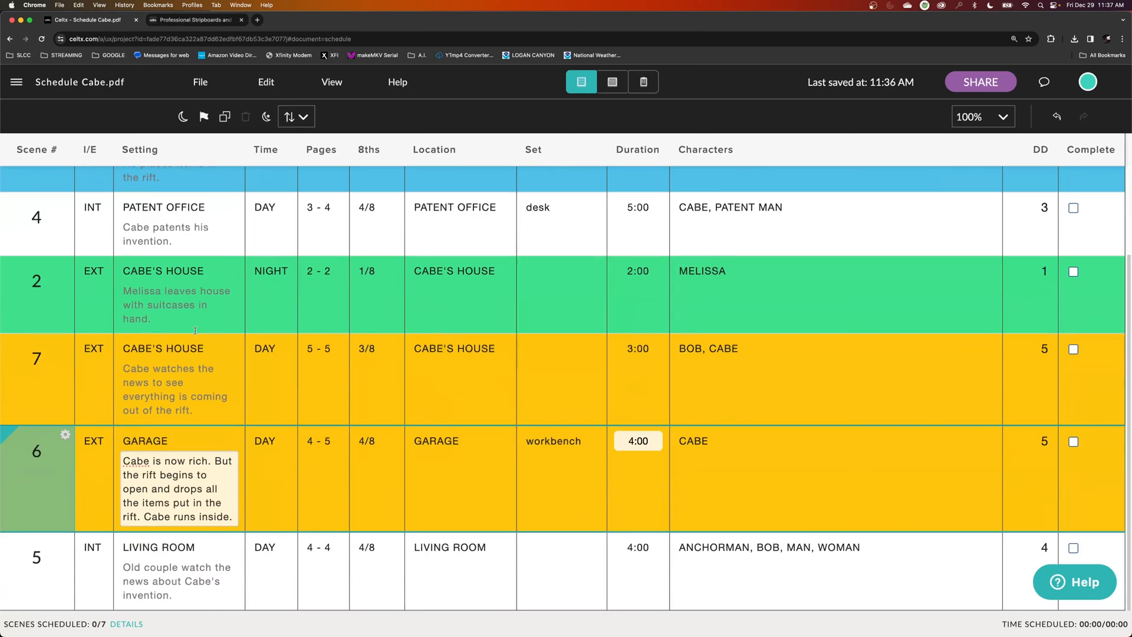
scroll(193, 337, up, 3)
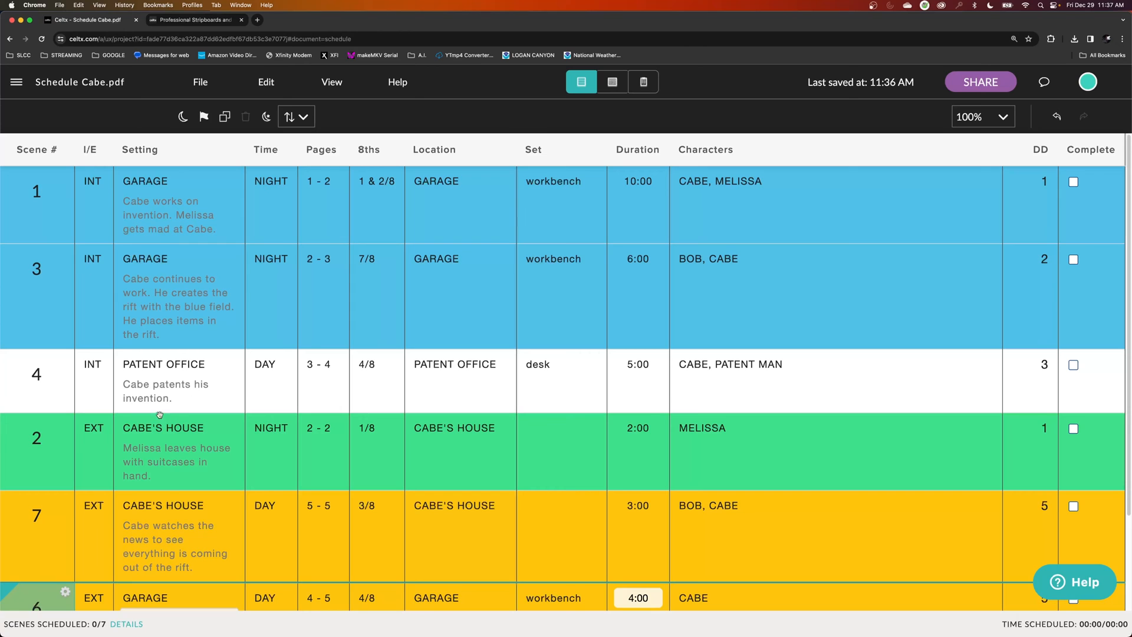
scroll(162, 417, down, 3)
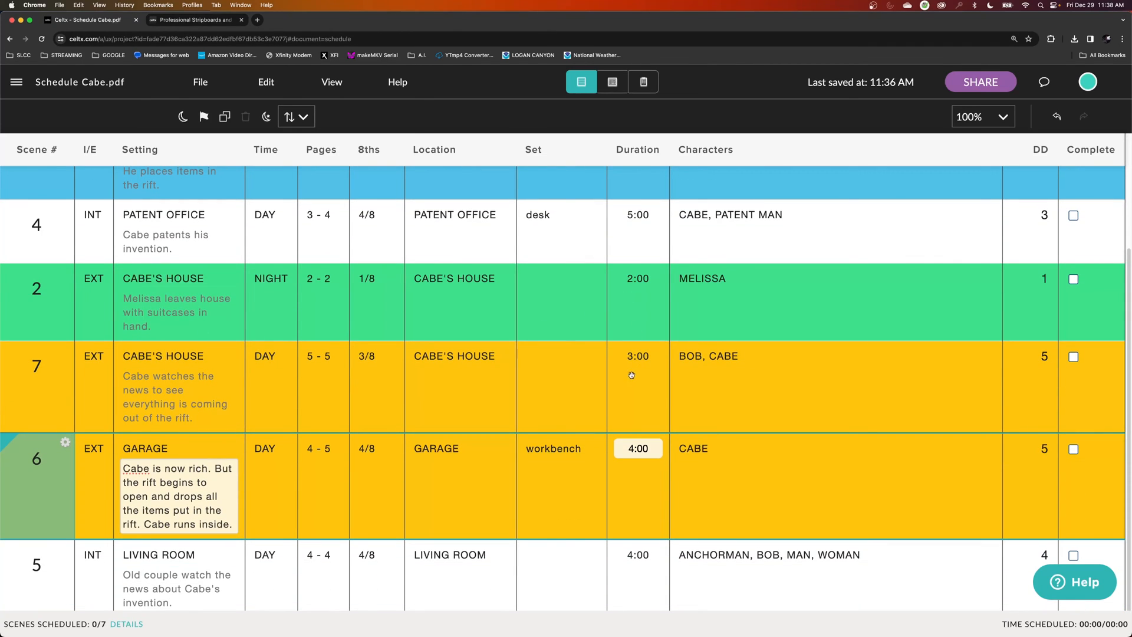
scroll(602, 438, down, 1)
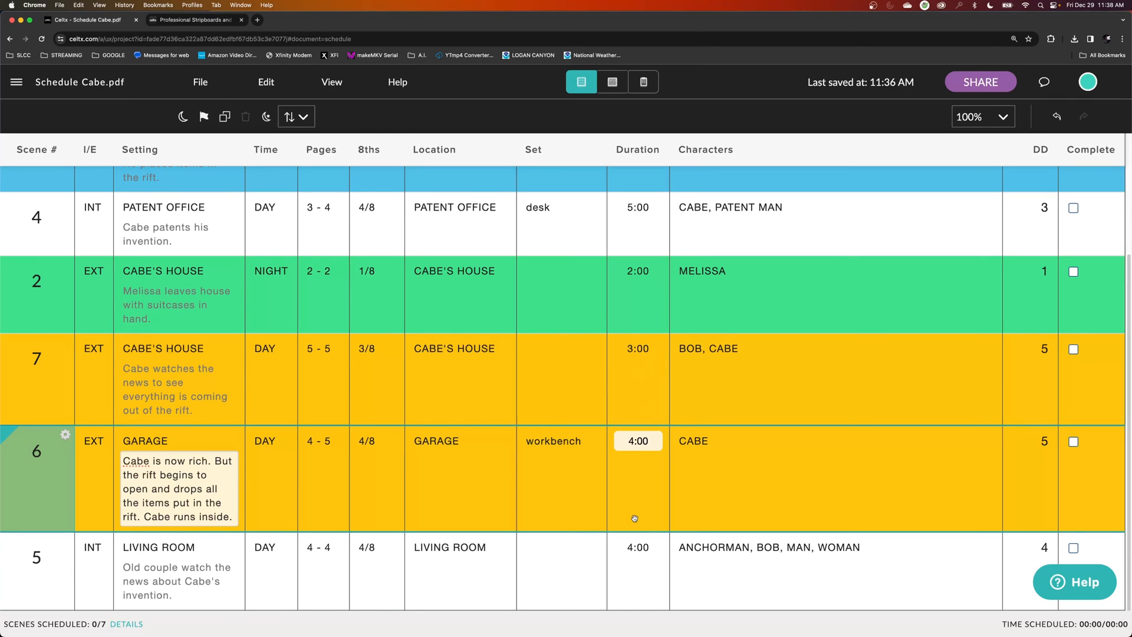
Add four End of Day strips to the schedule.
scroll(234, 400, up, 5)
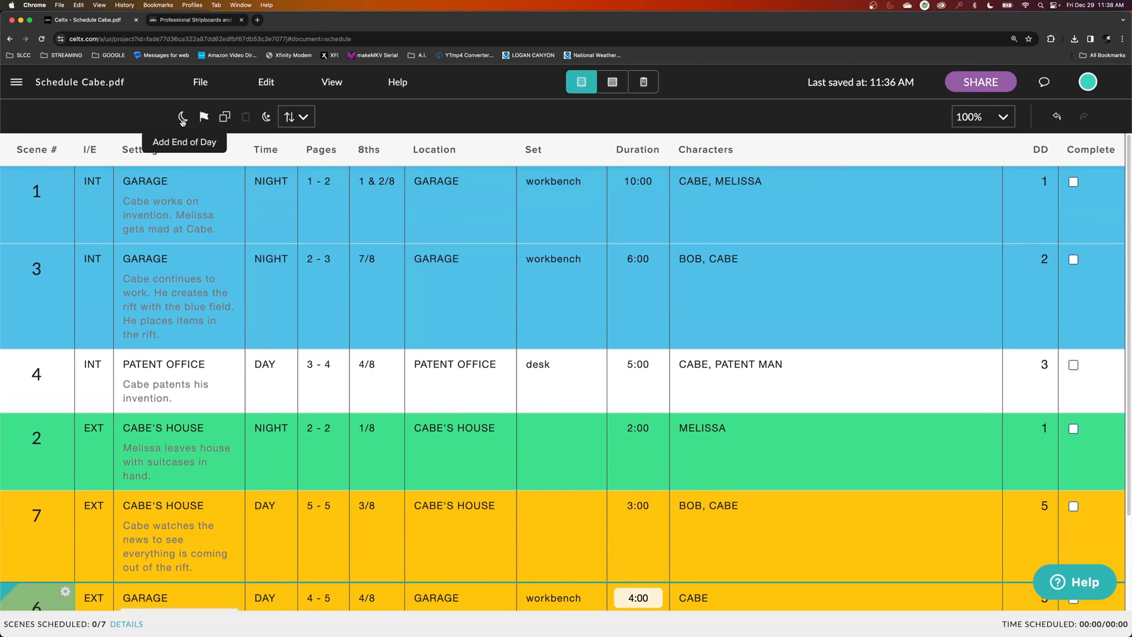
click(182, 116)
click(182, 117)
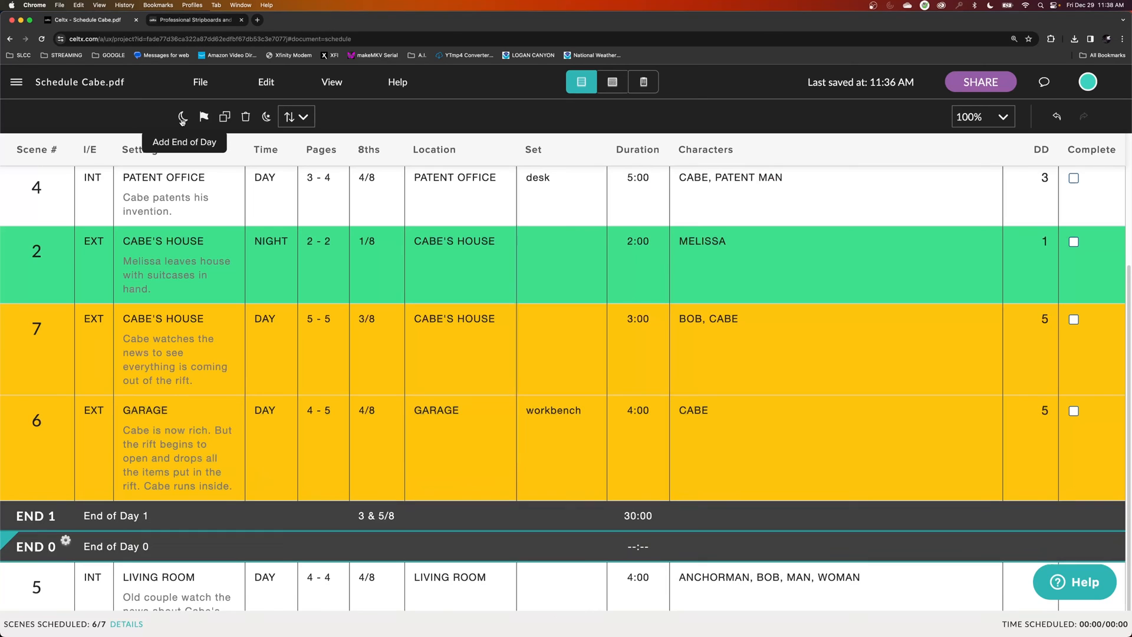
click(182, 117)
click(182, 117)
scroll(180, 489, down, 4)
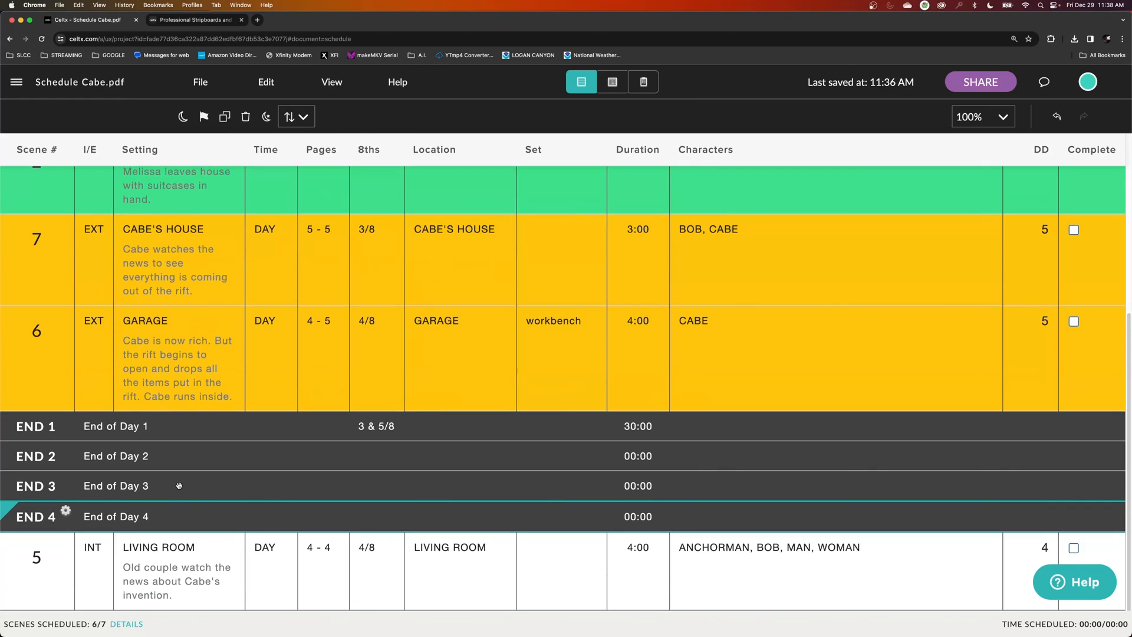
Place End of Day 1 after scene 1, End of Day 2 after scene 4, End of Day 3 after scene 7 and End of Day 4 after scene 5.
scroll(83, 459, up, 2)
scroll(131, 458, down, 1)
key(super+minus)
key(super+minus)
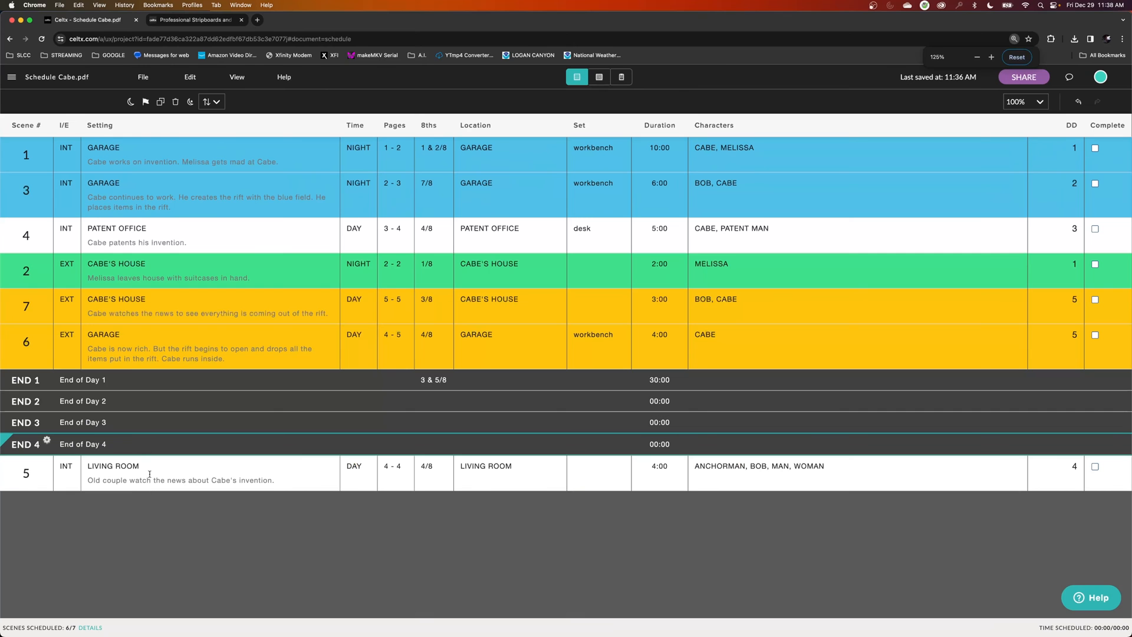
drag(109, 382, 112, 183)
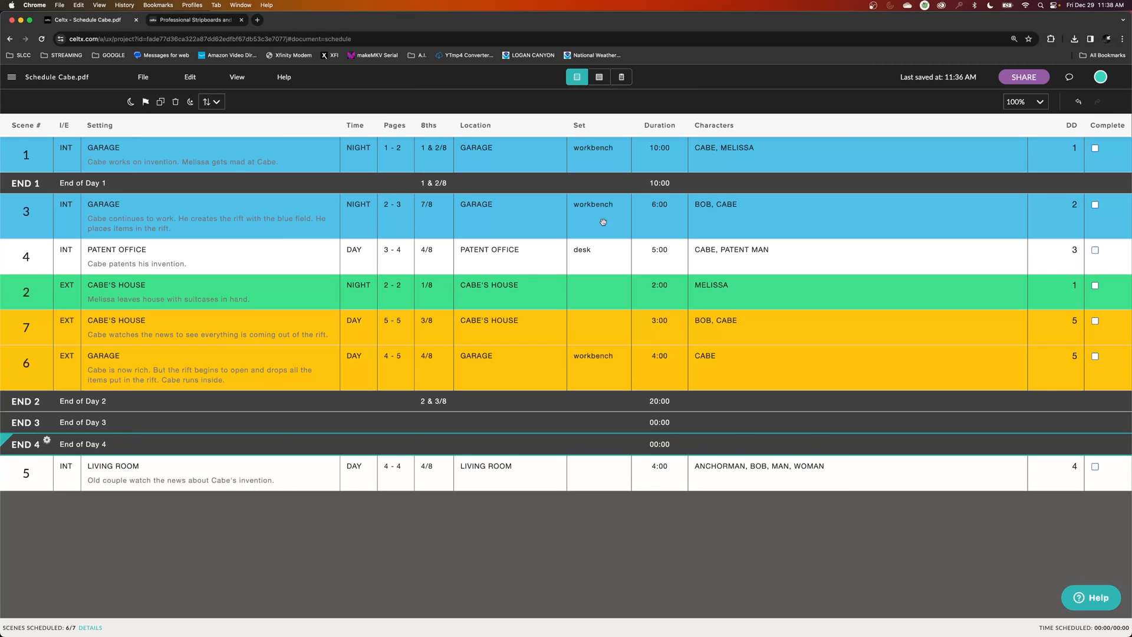
drag(152, 399, 189, 286)
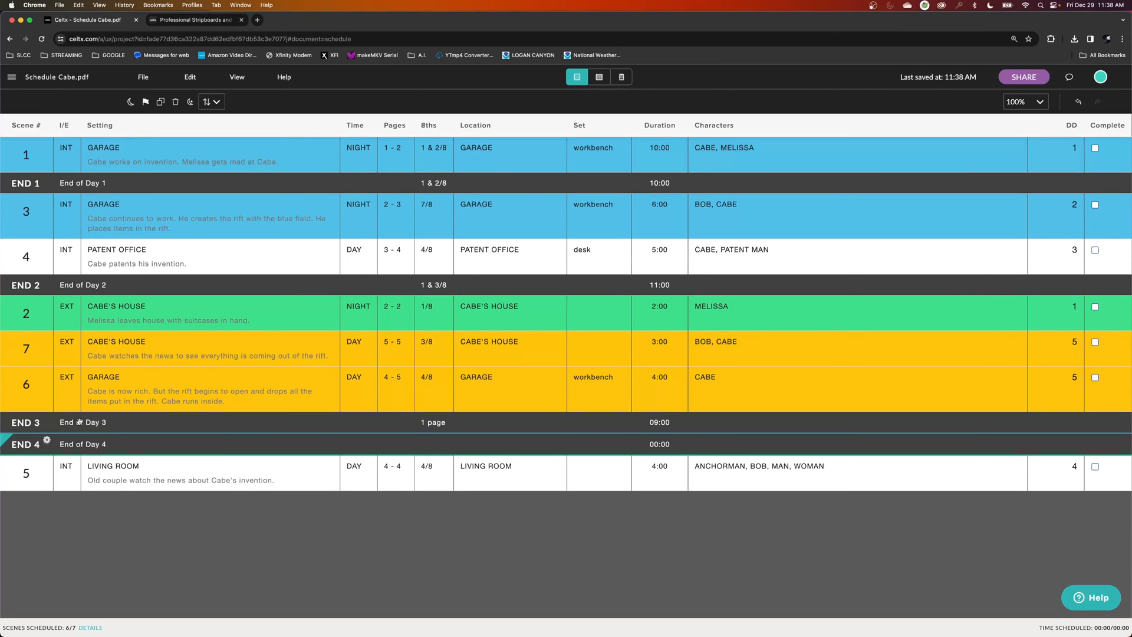
drag(88, 418, 91, 378)
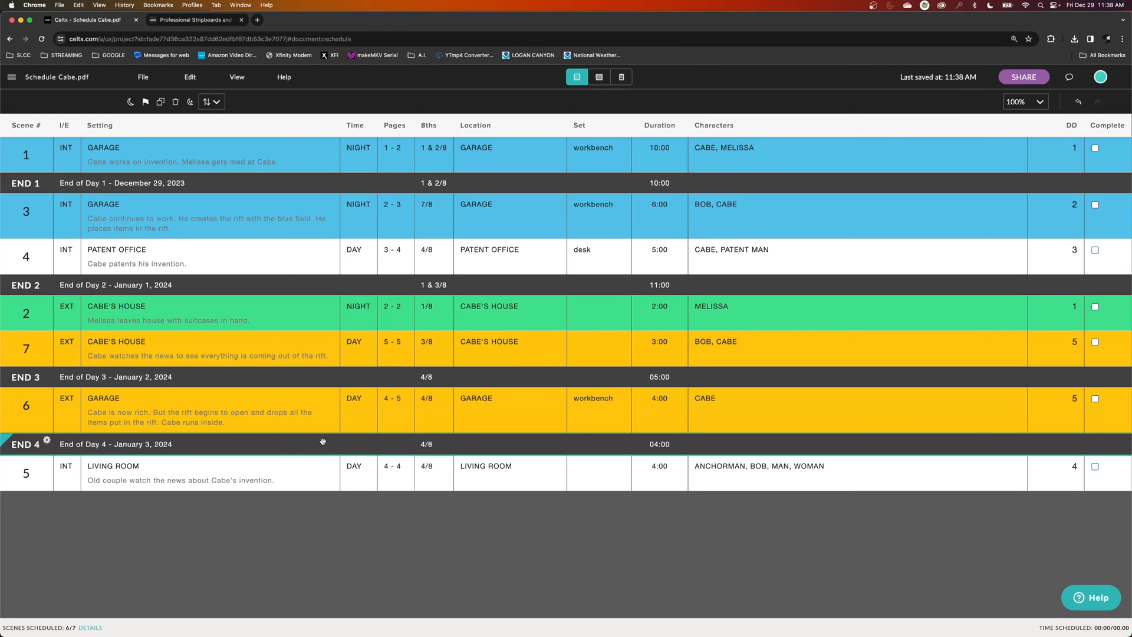
drag(319, 443, 332, 487)
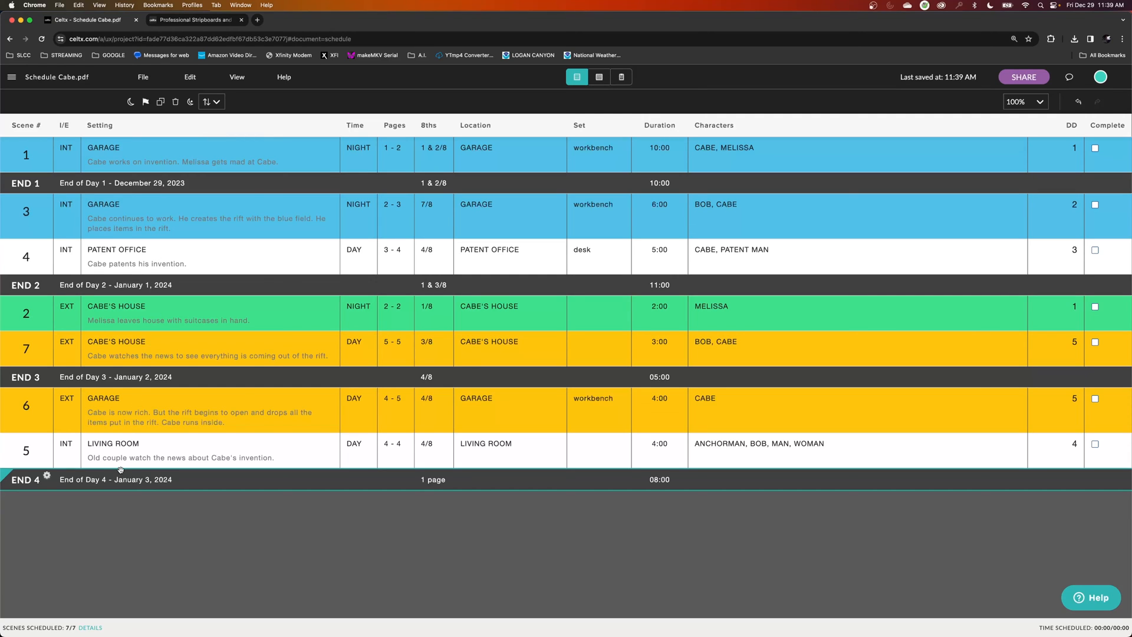
Open the shooting calendar and set its days for work to Friday and Saturday only.
click(599, 81)
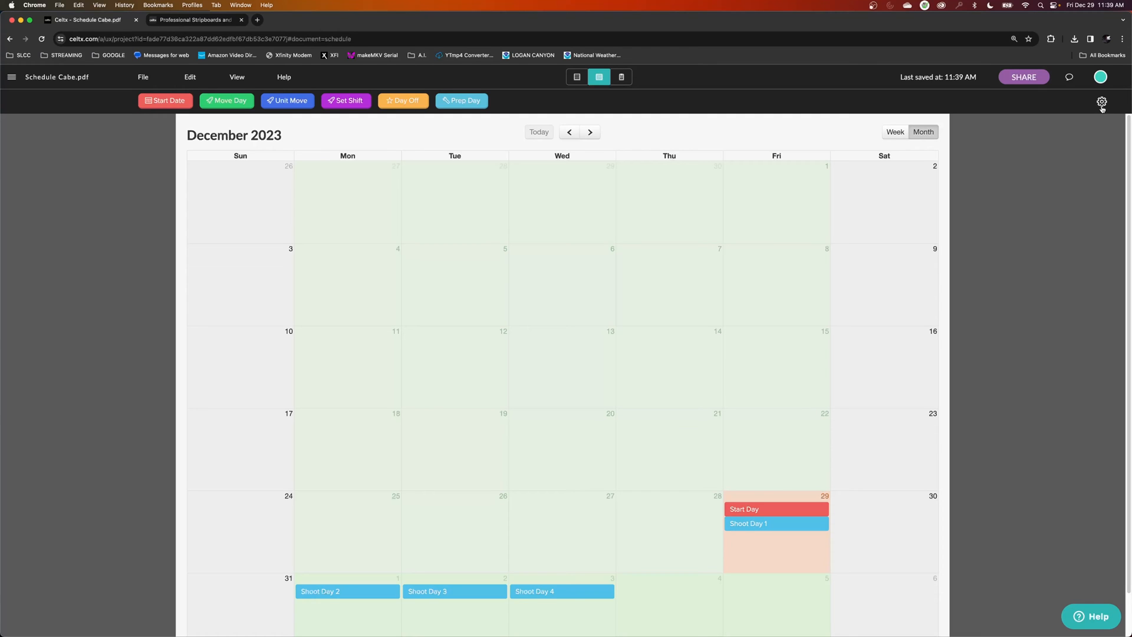
mouse_move(1103, 102)
mouse_down()
mouse_move(1079, 105)
mouse_move(1099, 109)
mouse_up()
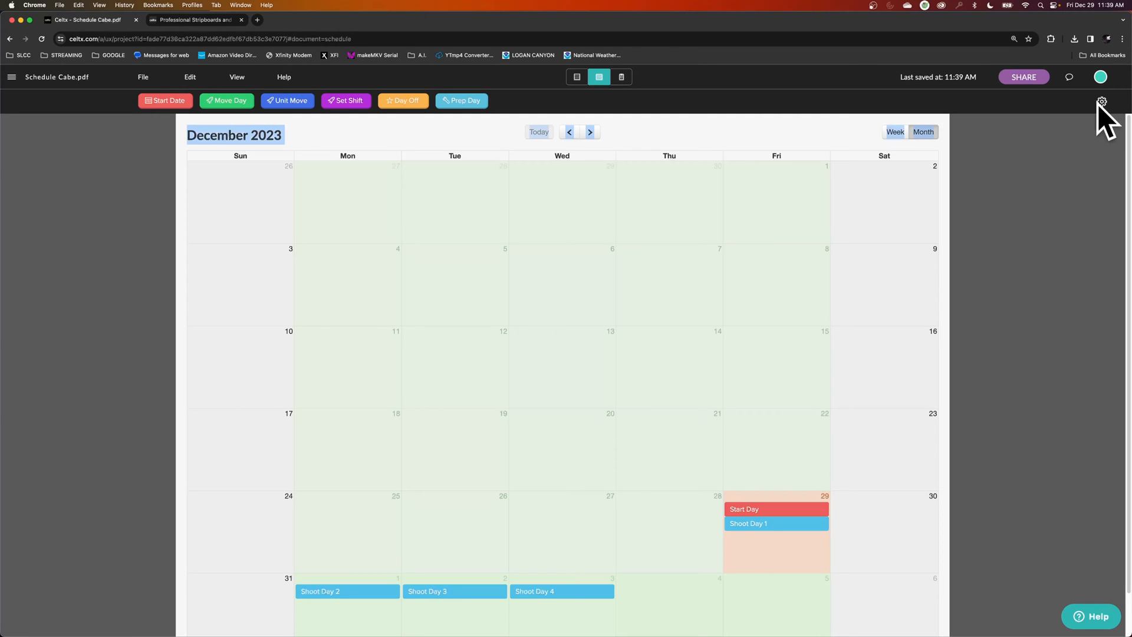
click(1100, 102)
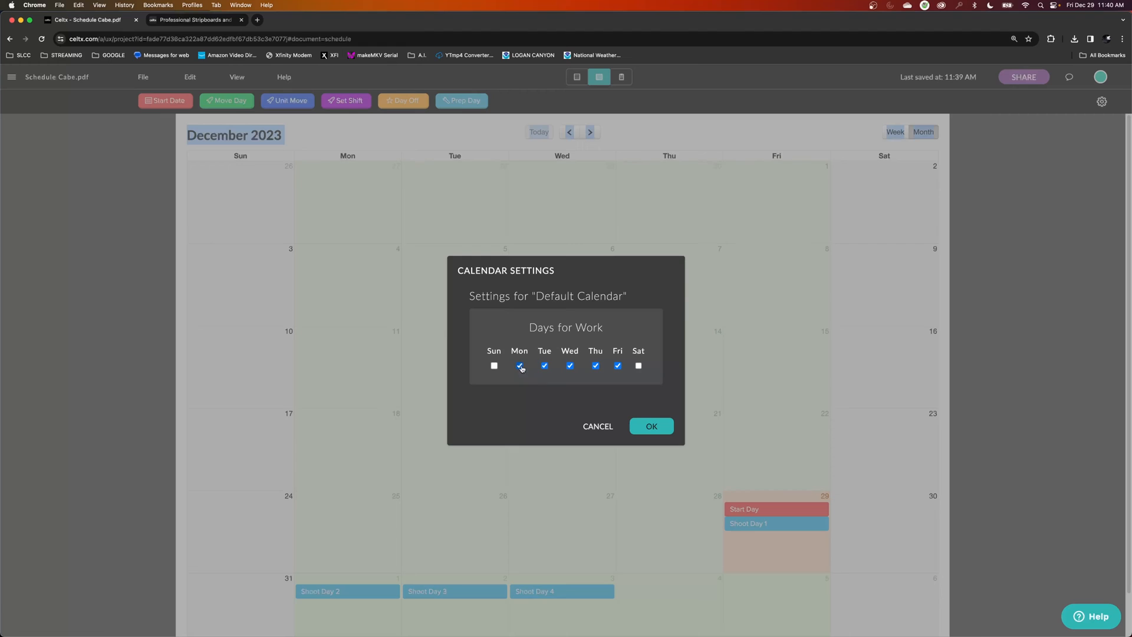
click(569, 365)
click(546, 365)
click(520, 365)
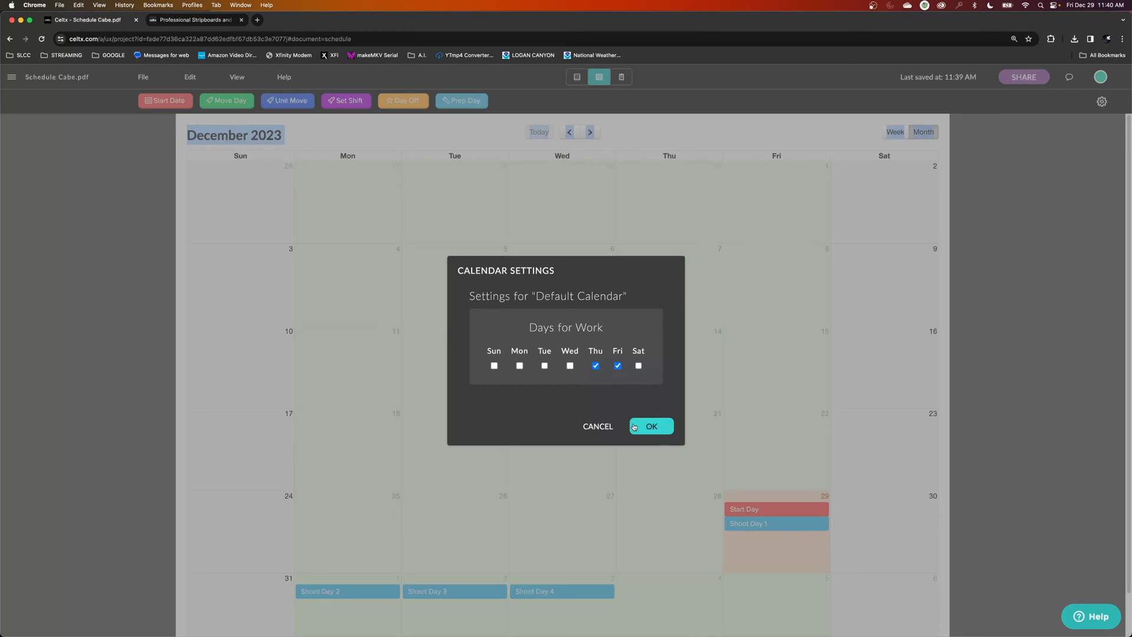
click(638, 365)
click(596, 366)
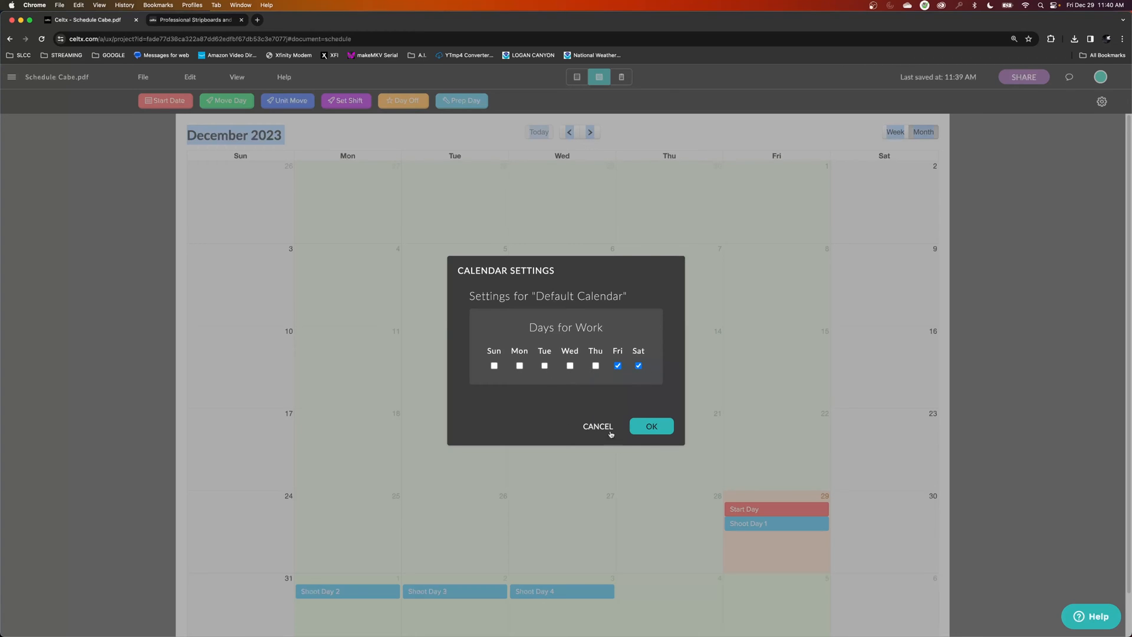
click(657, 432)
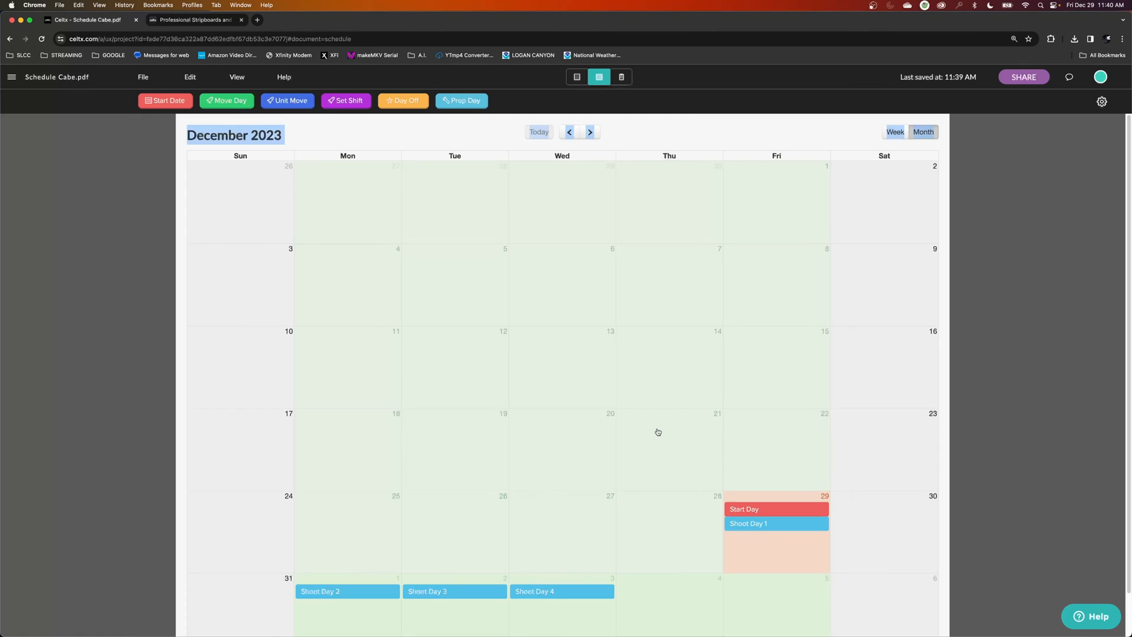
Move the calendar's Start Day to Friday, January 5.
scroll(755, 495, down, 2)
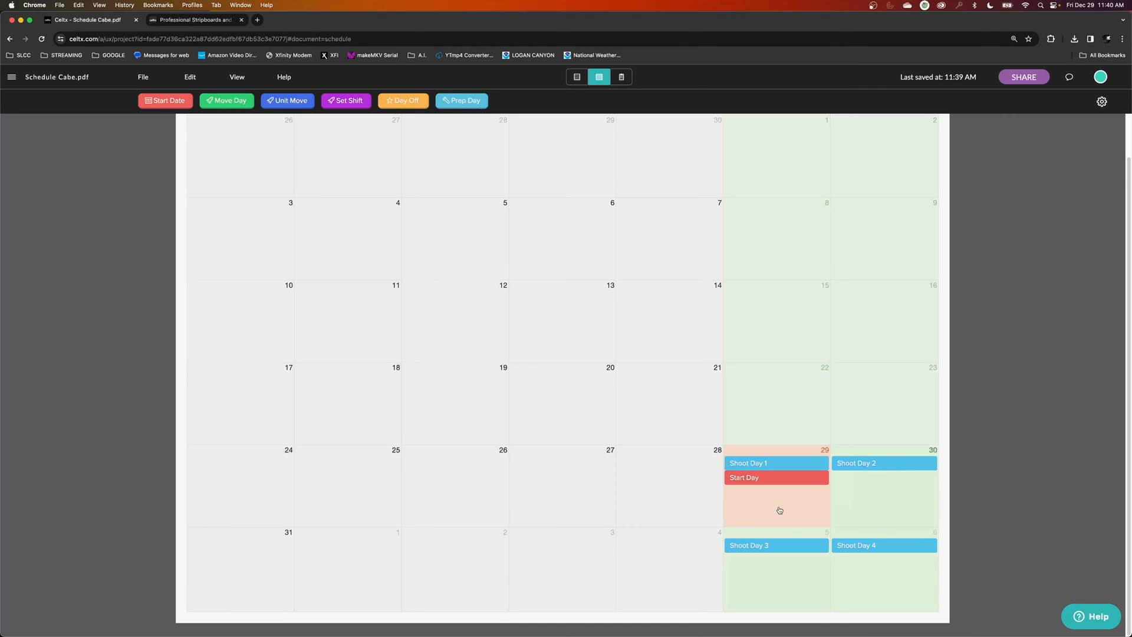
drag(759, 479, 762, 544)
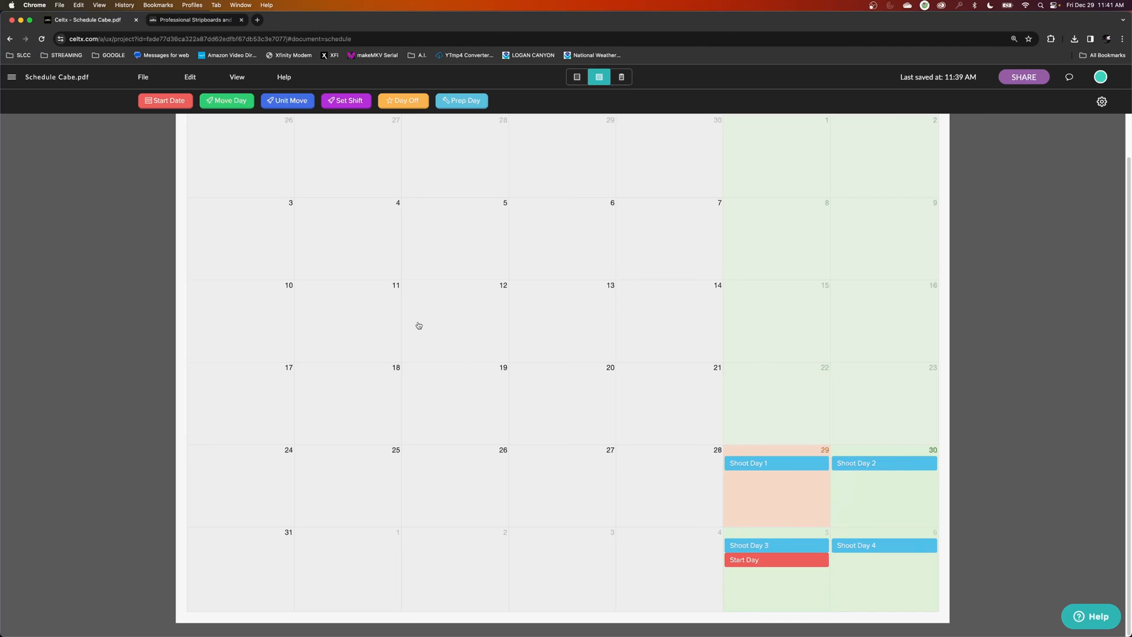
scroll(354, 300, up, 2)
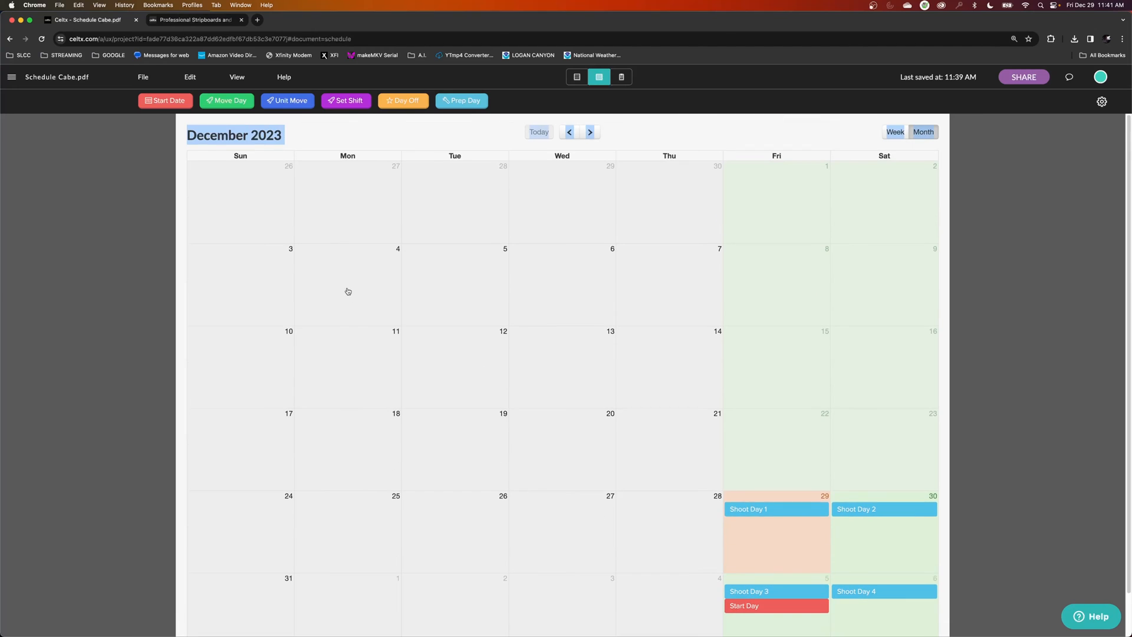
Show January 2024 in the shooting calendar and move the Start Day to Friday, January 12.
click(589, 132)
click(663, 137)
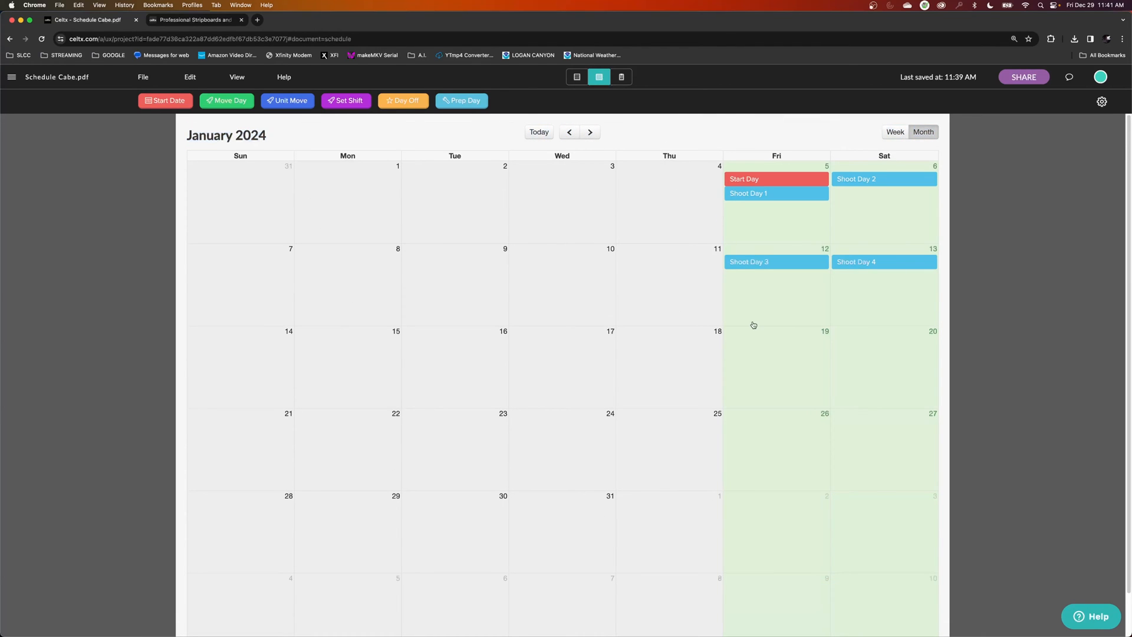
scroll(753, 323, down, 1)
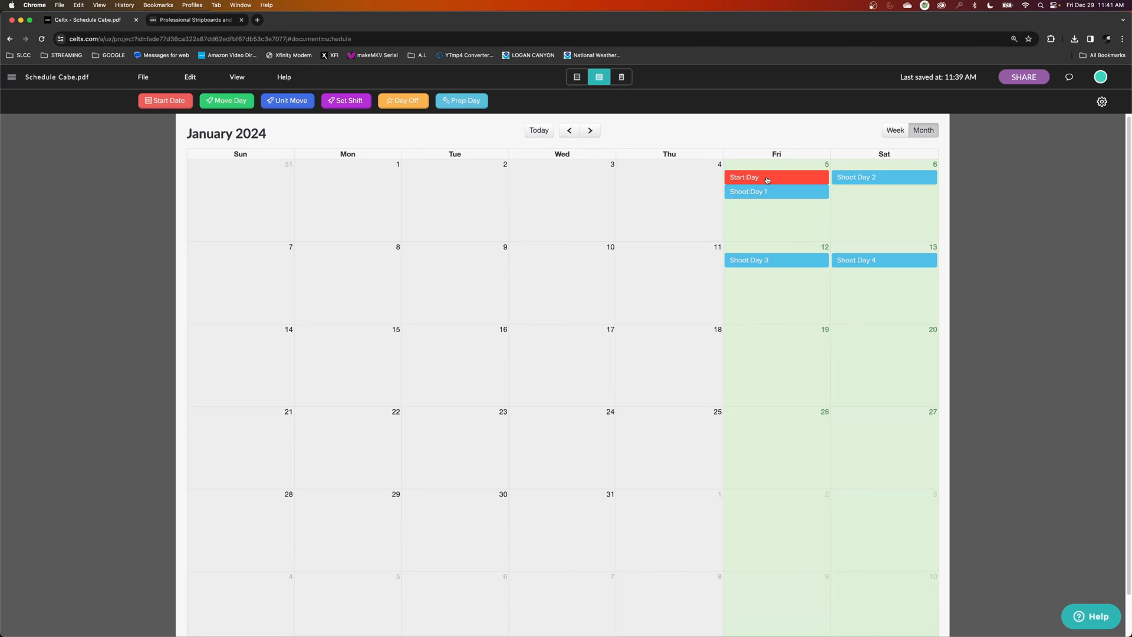
drag(766, 179, 764, 260)
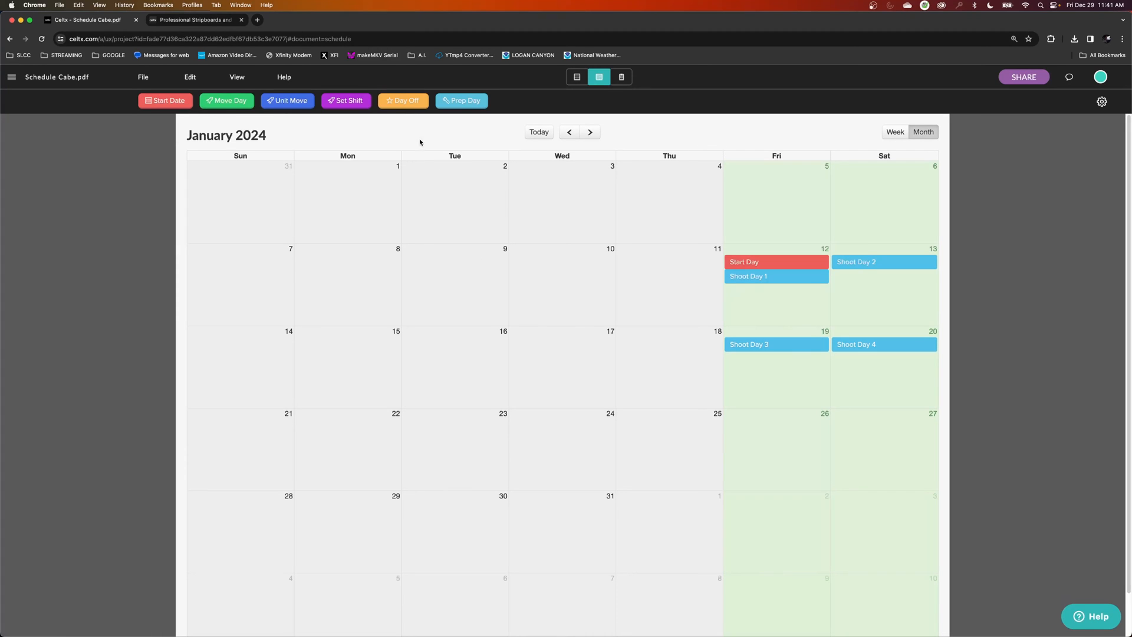
Add days off on Saturday, January 20 and Friday, January 26, and check the scenes scheduled for Shoot Day 4.
drag(413, 104, 867, 359)
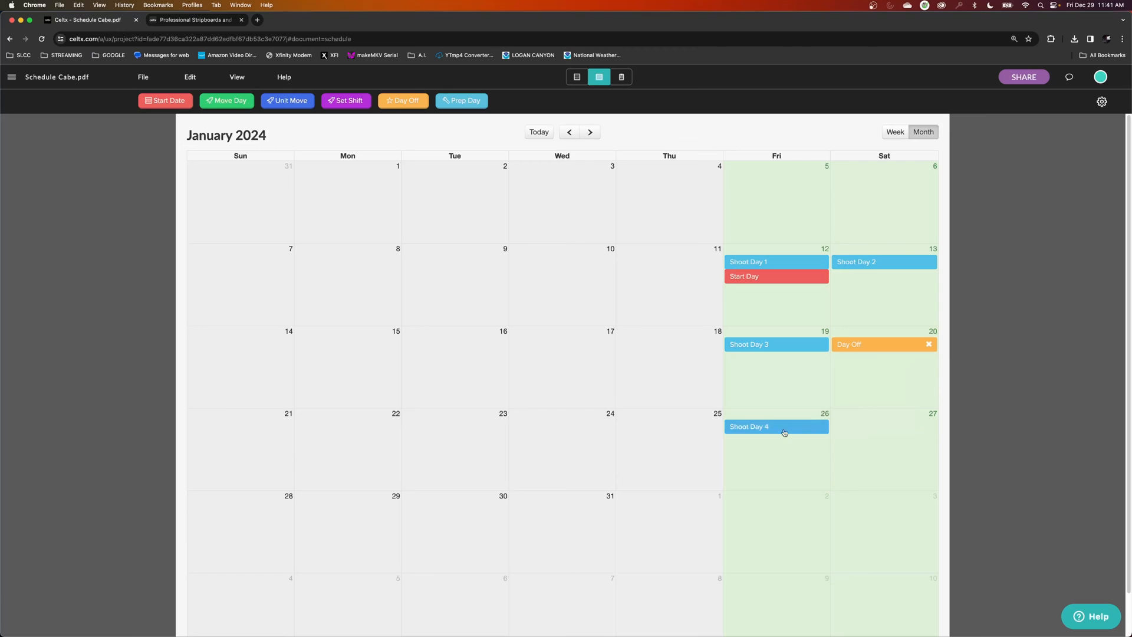
drag(403, 101, 763, 437)
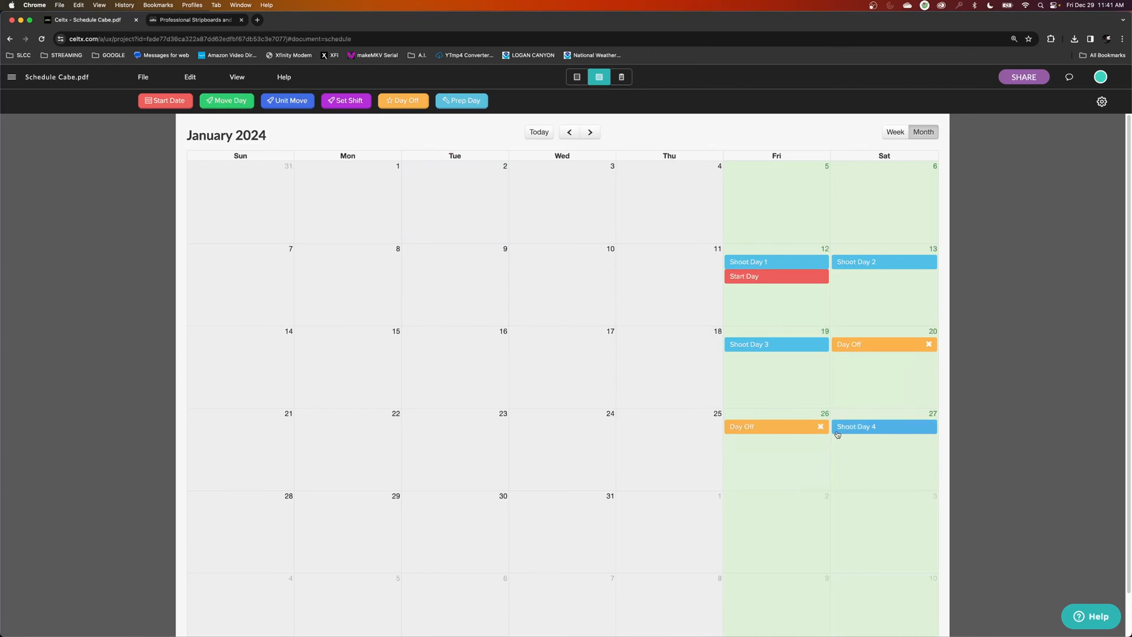
mouse_move(836, 434)
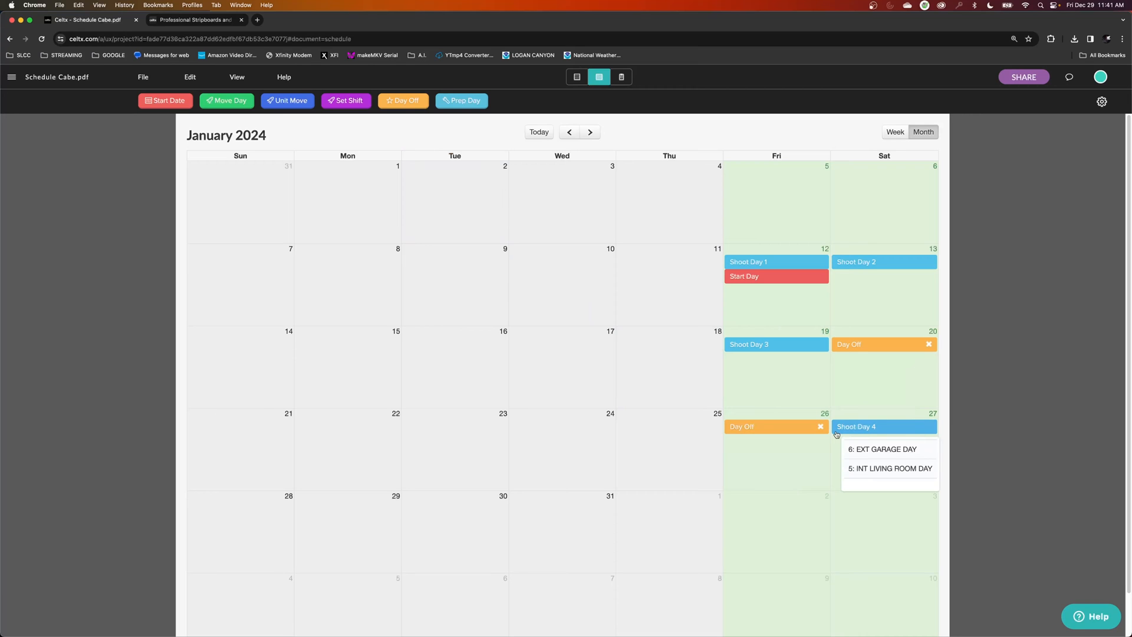
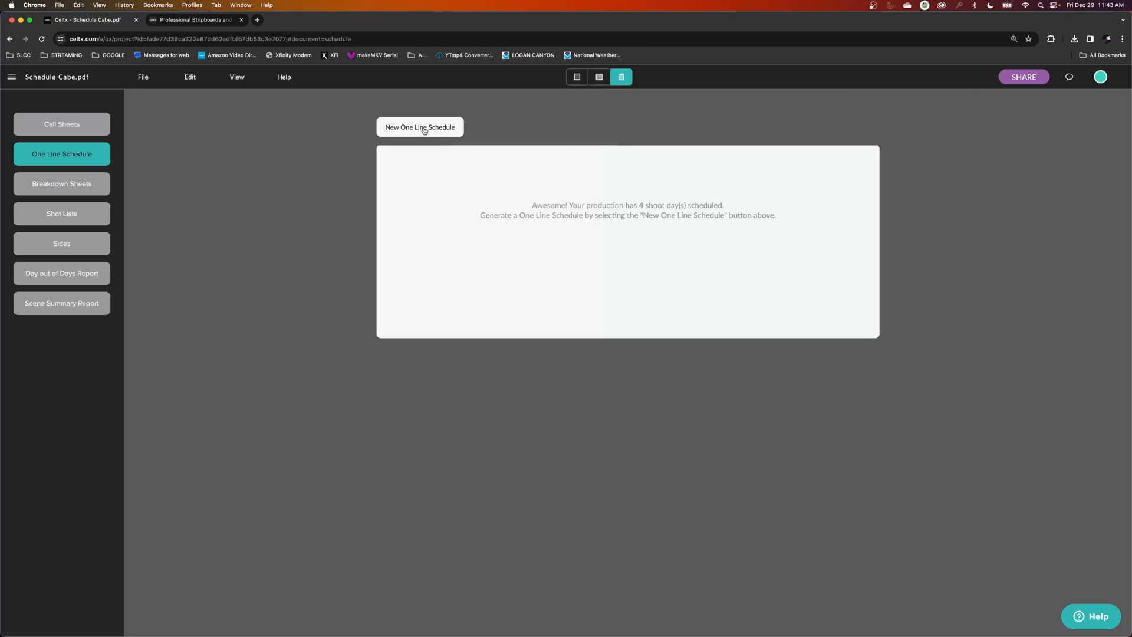
Create a One Line Schedule report that includes all shoot days.
click(424, 131)
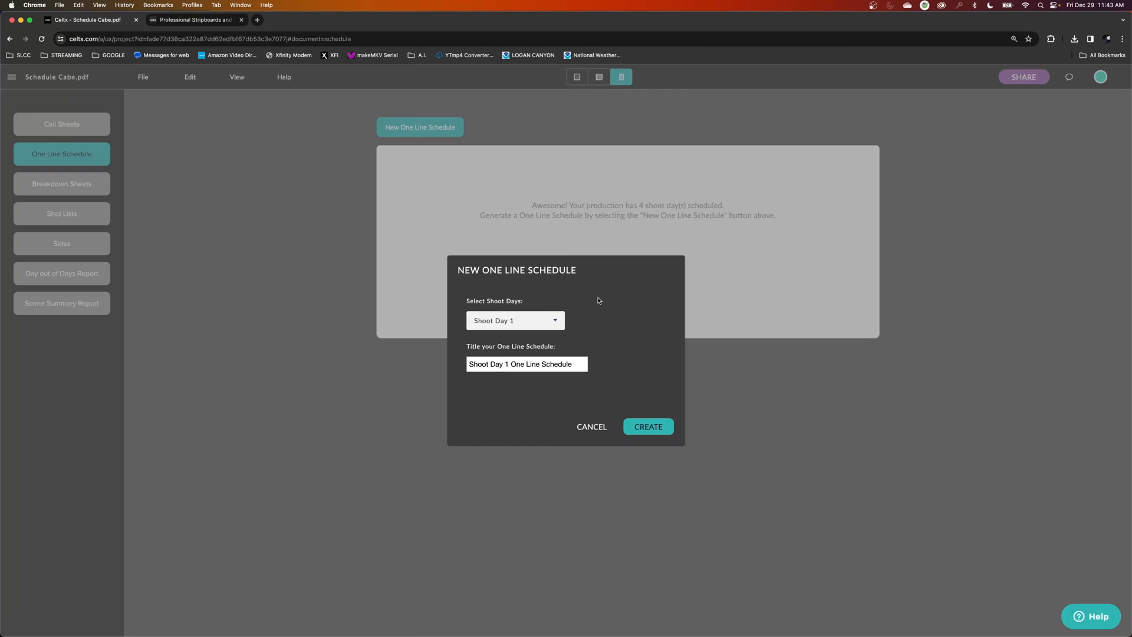
click(534, 322)
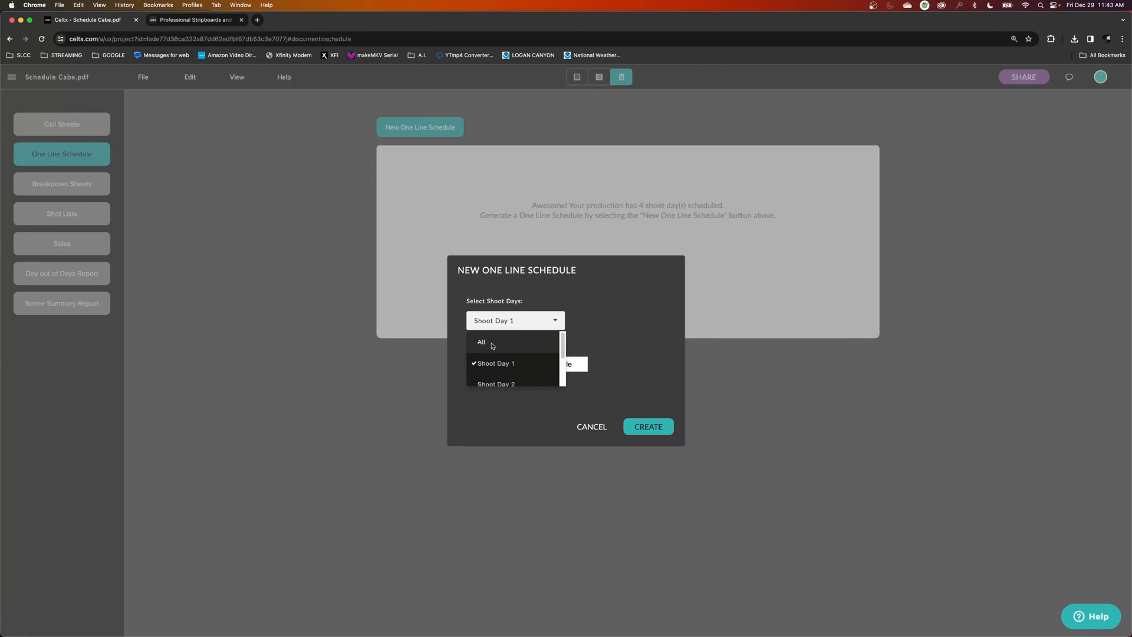
click(492, 343)
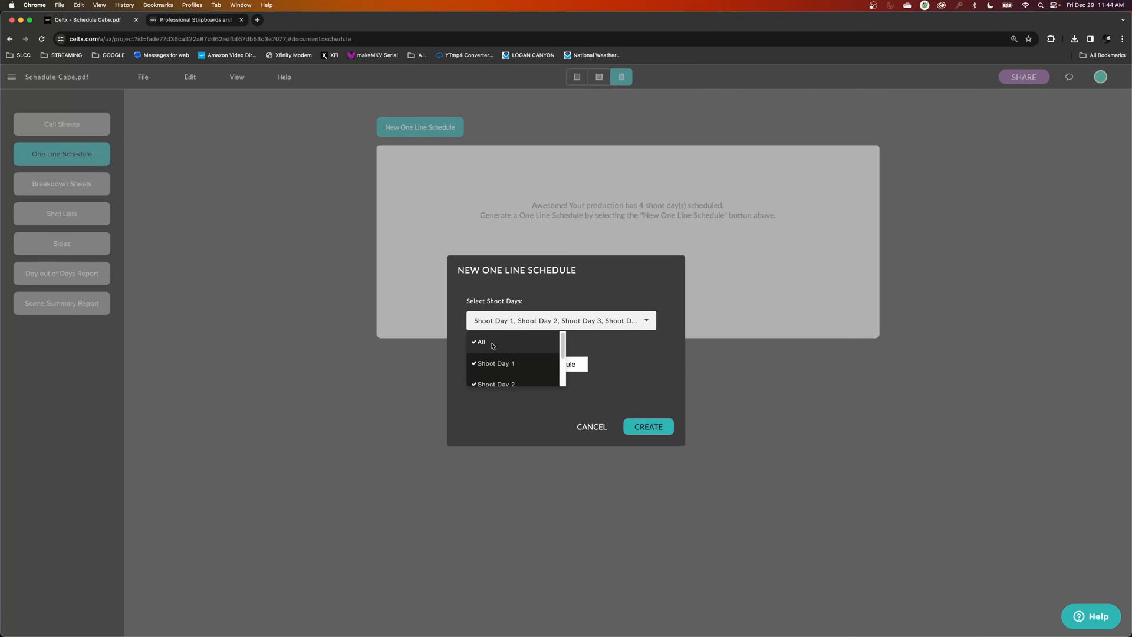
click(666, 435)
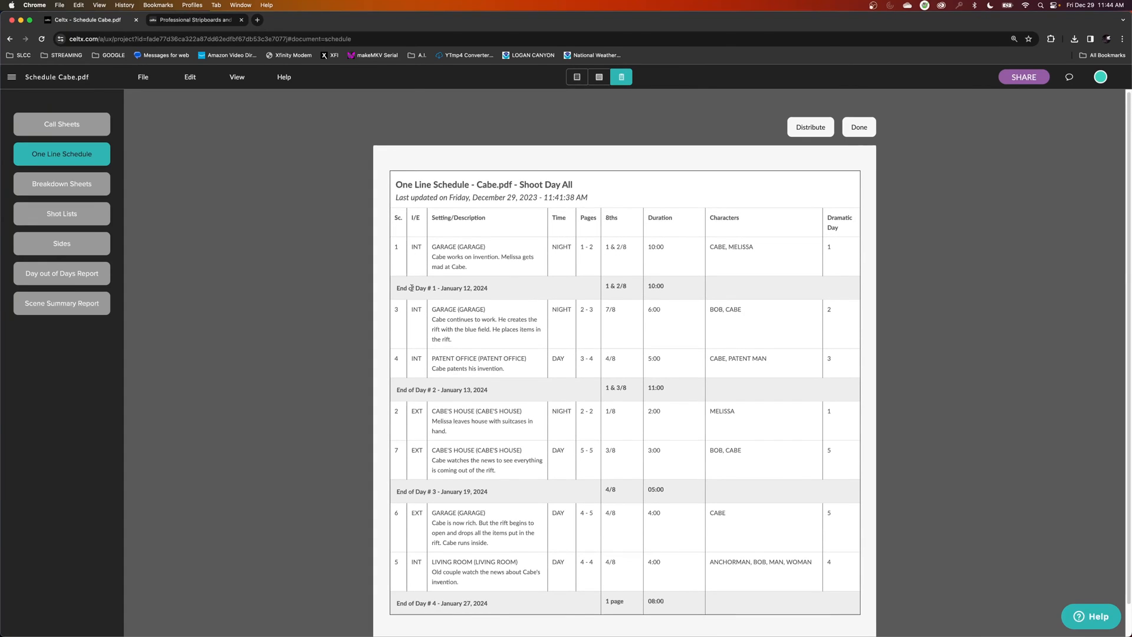
Examine the One Line Schedule's shoot dates, page counts, durations, characters and the day/night order of scenes within each shoot day.
drag(423, 289, 506, 289)
drag(605, 246, 630, 248)
drag(652, 286, 665, 287)
drag(489, 289, 449, 290)
click(432, 391)
drag(488, 389, 432, 390)
click(659, 391)
drag(496, 499, 442, 493)
scroll(618, 473, down, 1)
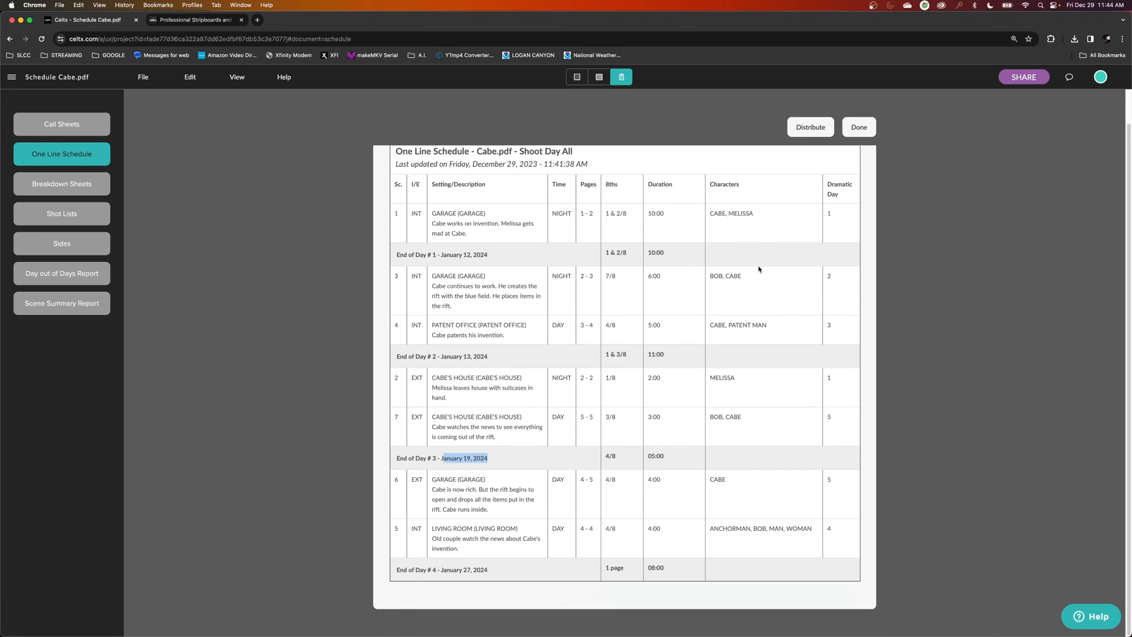
scroll(738, 253, up, 1)
drag(723, 245, 708, 264)
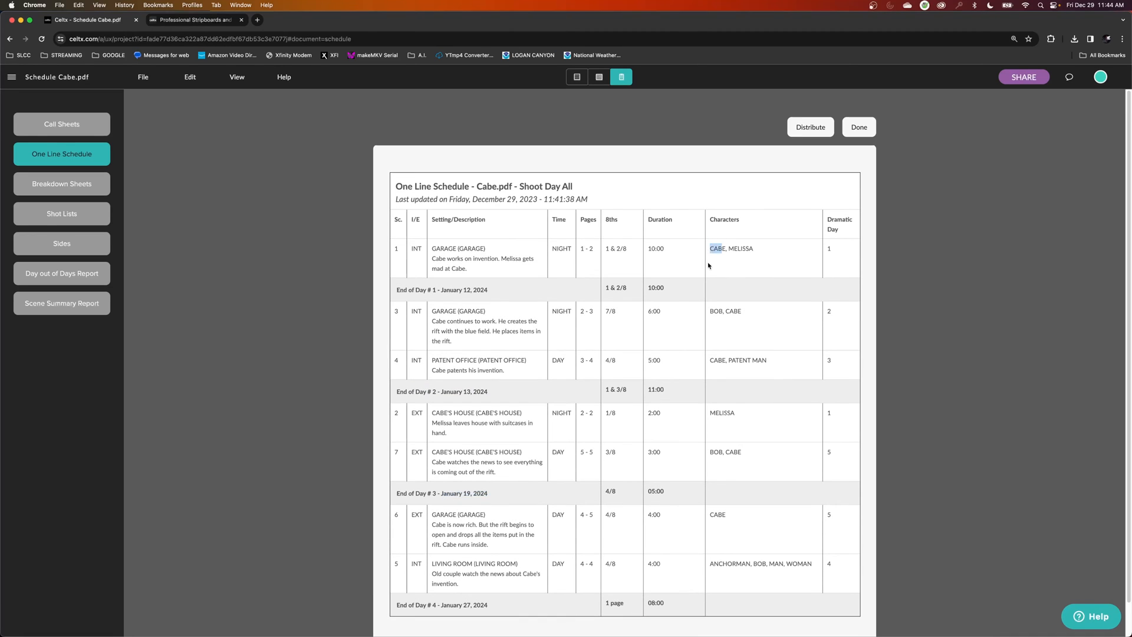
click(733, 319)
drag(564, 452, 564, 416)
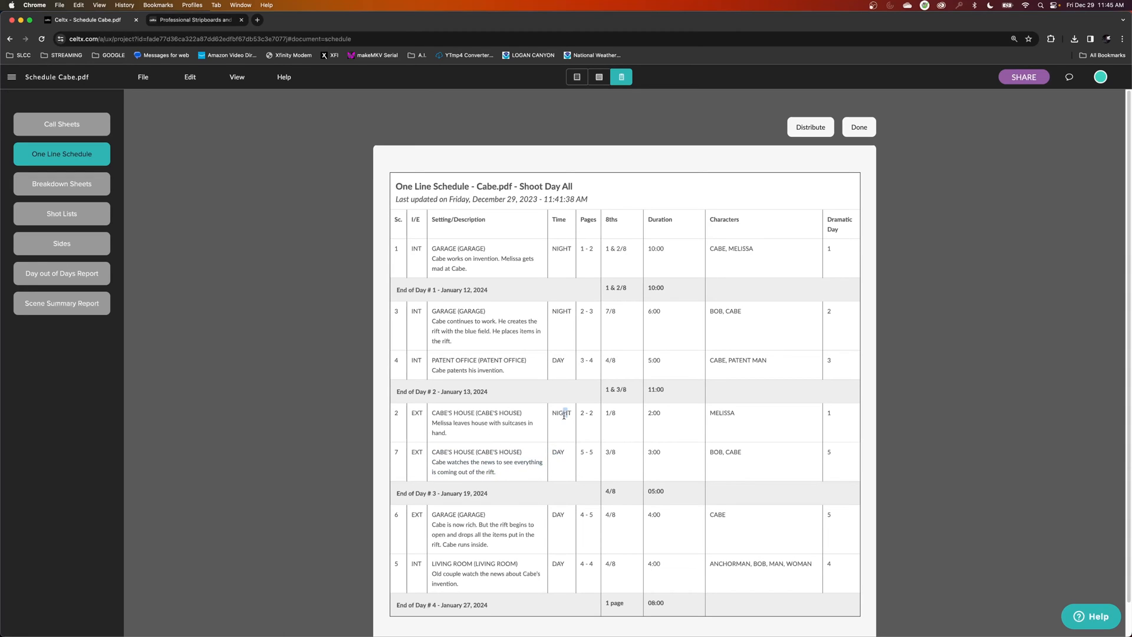
click(561, 450)
Close the One Line Schedule and delete the Shoot Day All draft from the report list.
click(859, 127)
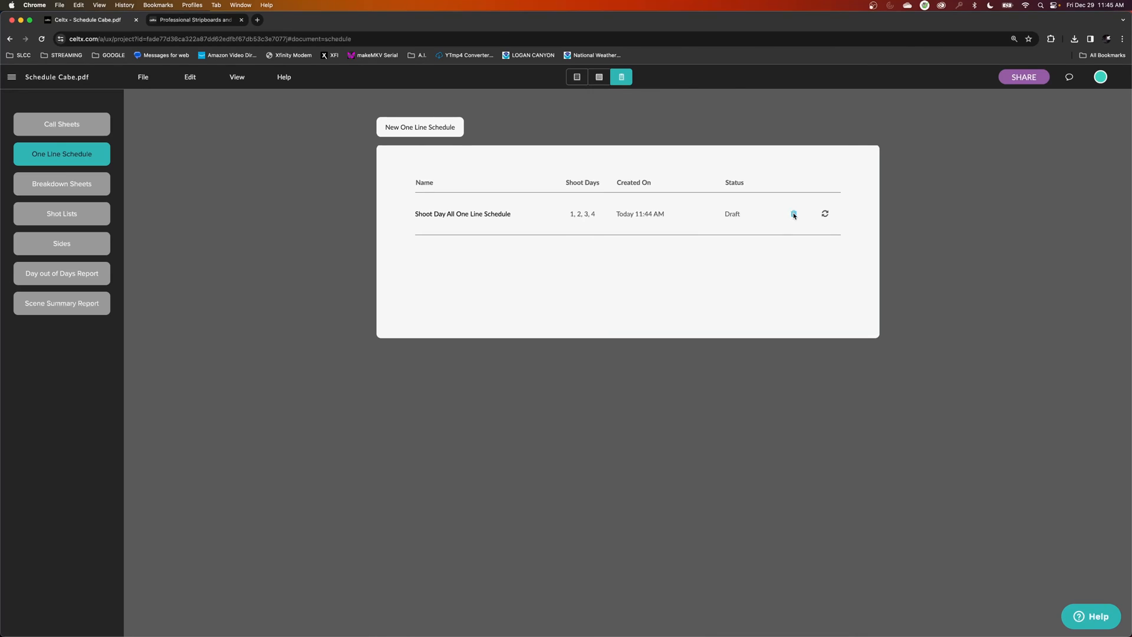
click(793, 214)
click(650, 390)
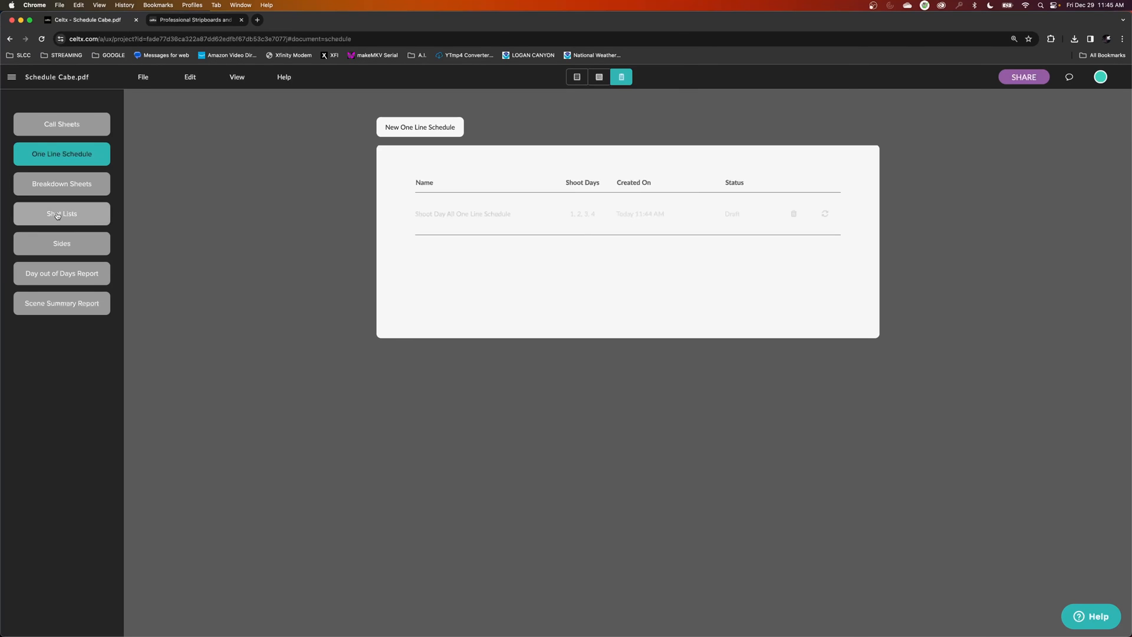
Return to the stripboard and move scene 7 ahead of scene 2 within Day 3.
click(577, 77)
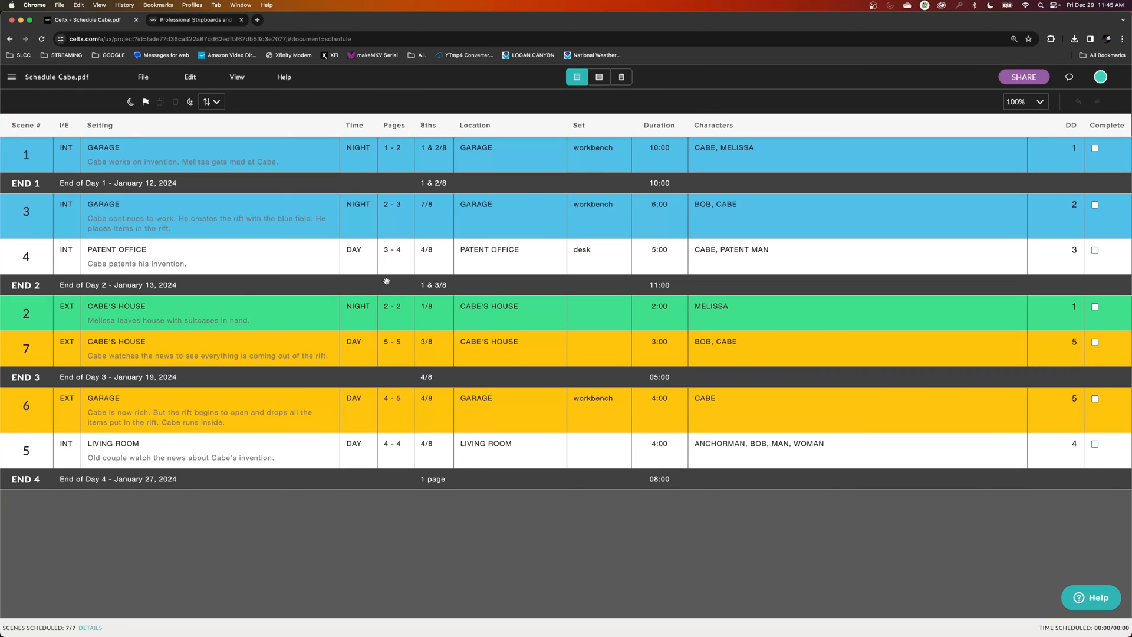
drag(34, 356, 36, 321)
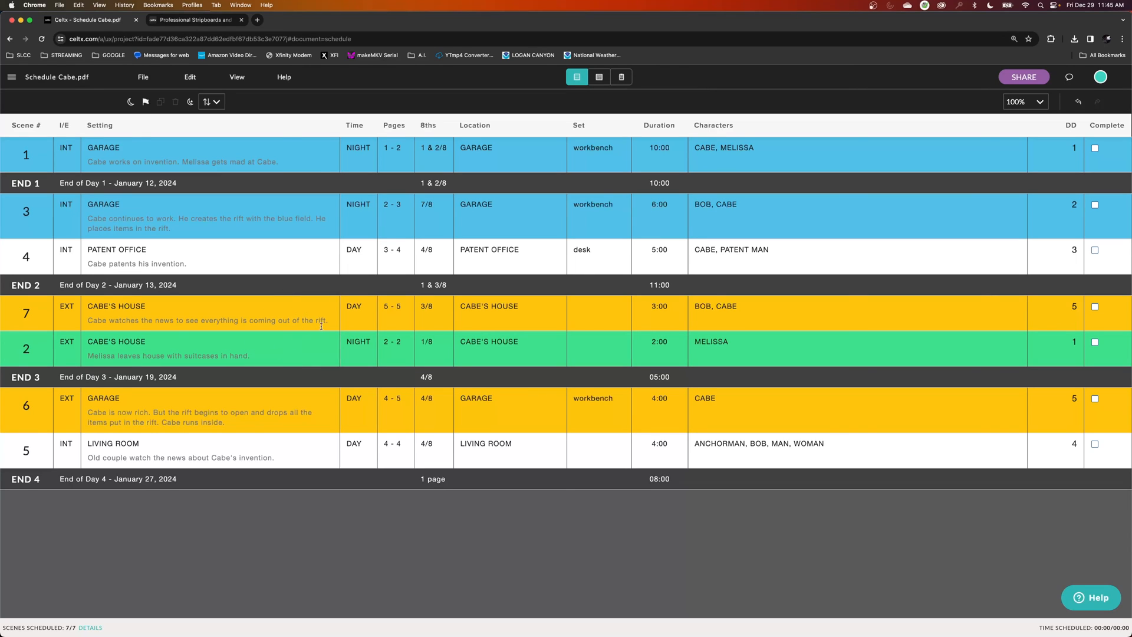
Generate a new One Line Schedule for all shoot days with the reordered Day 3 scenes.
click(621, 81)
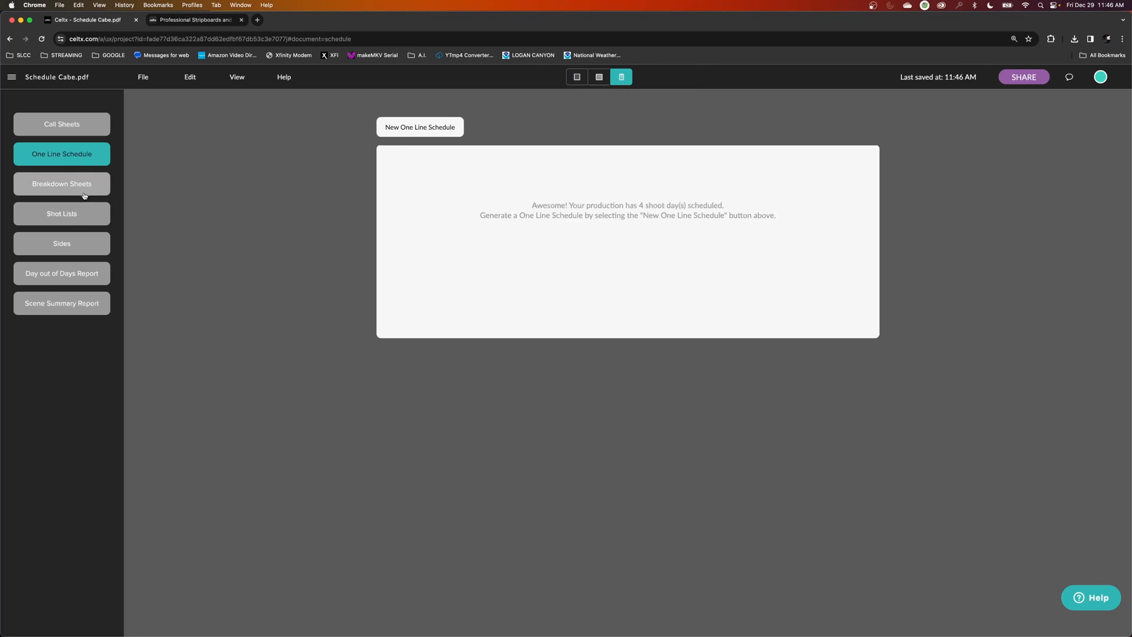
click(417, 133)
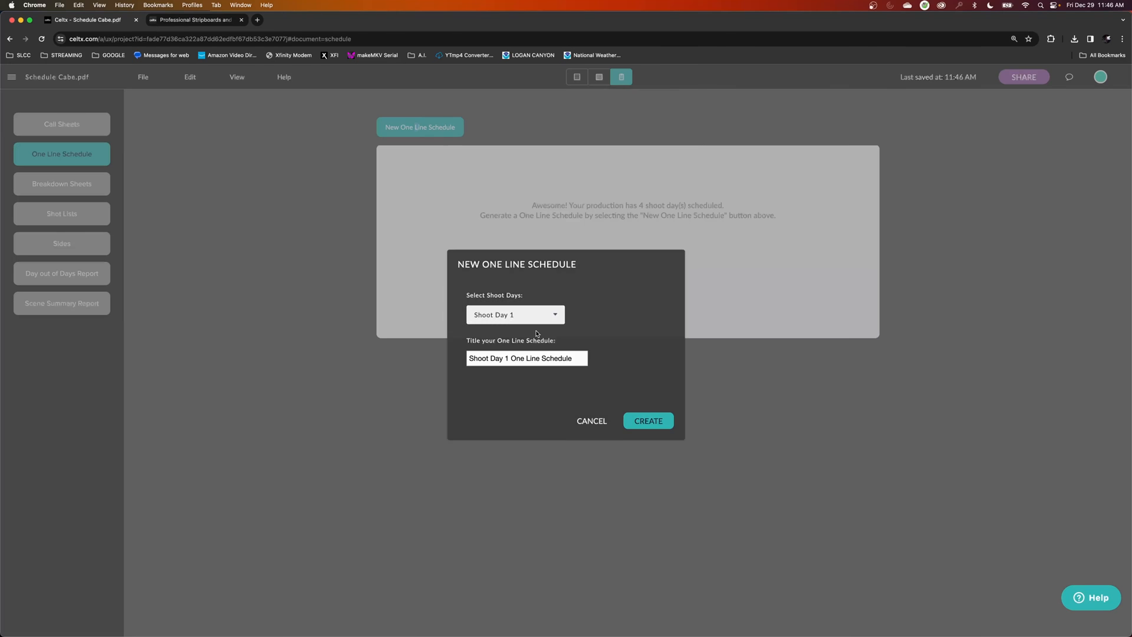
click(549, 327)
click(501, 337)
click(641, 428)
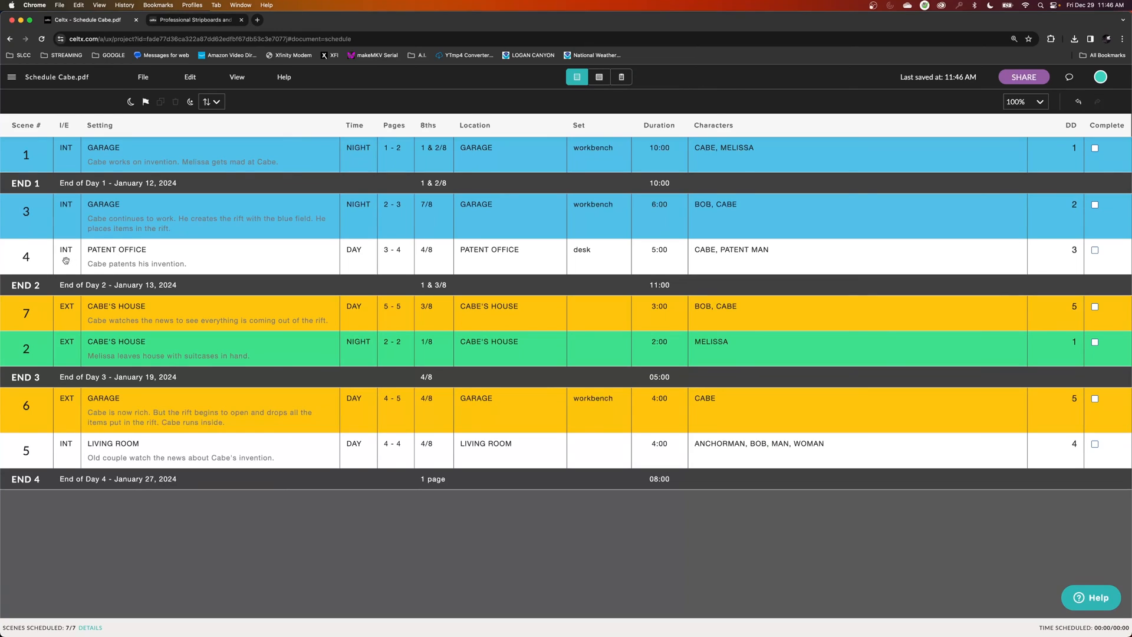
Move scene 4, the daytime Patent Office scene, ahead of scene 3 within Day 2.
drag(47, 263, 51, 232)
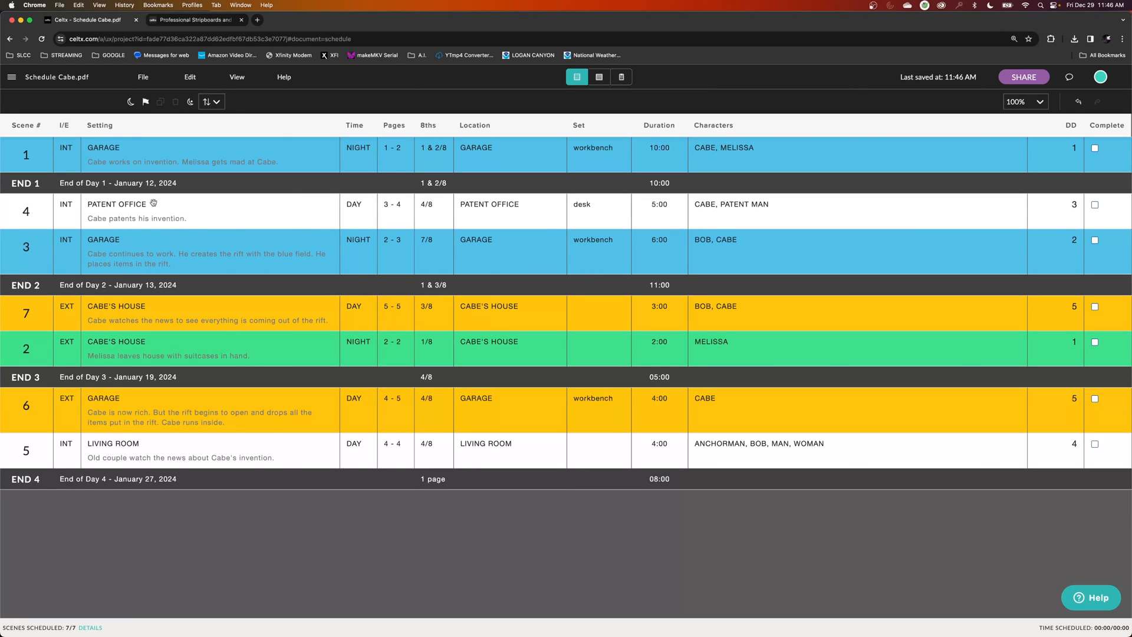
click(165, 215)
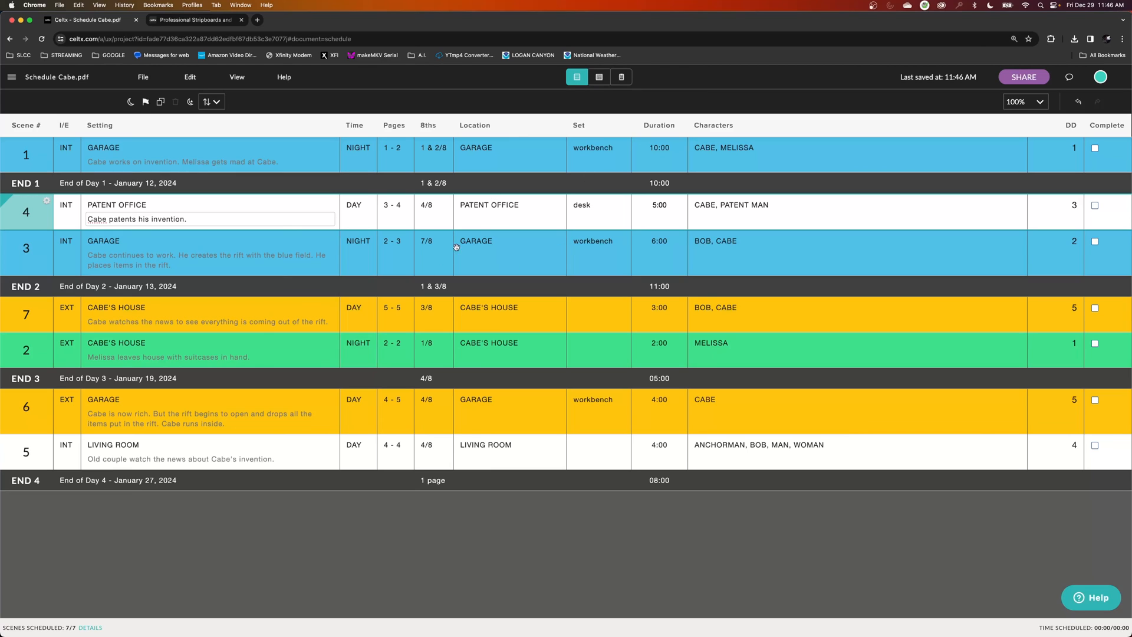
Create an updated One Line Schedule covering all shoot days from the revised stripboard.
click(620, 77)
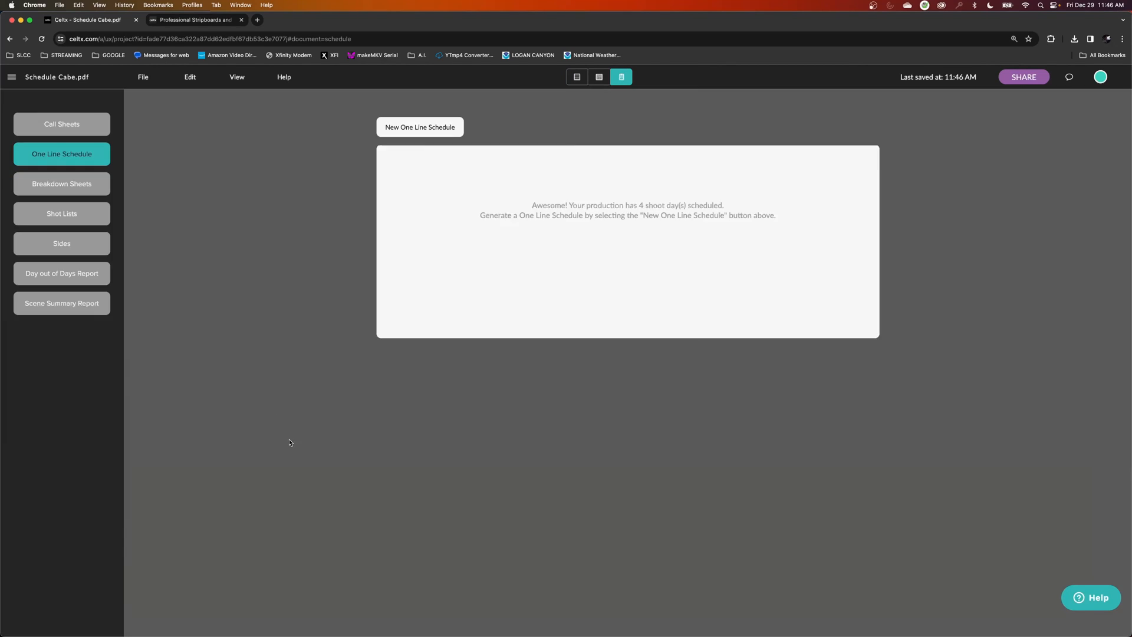
click(413, 130)
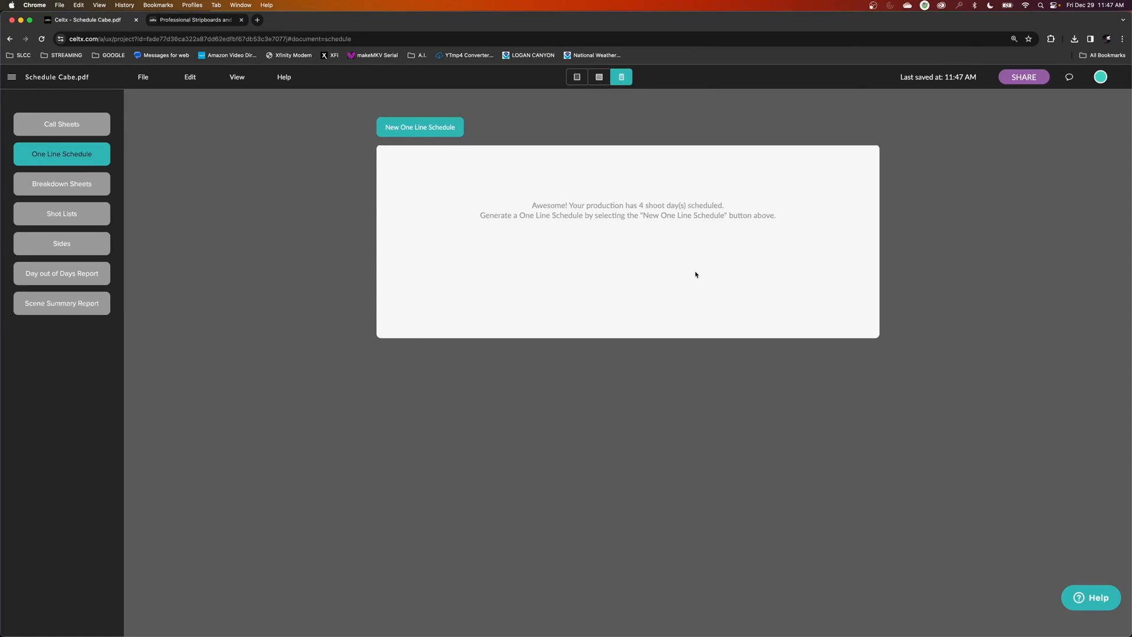
click(660, 431)
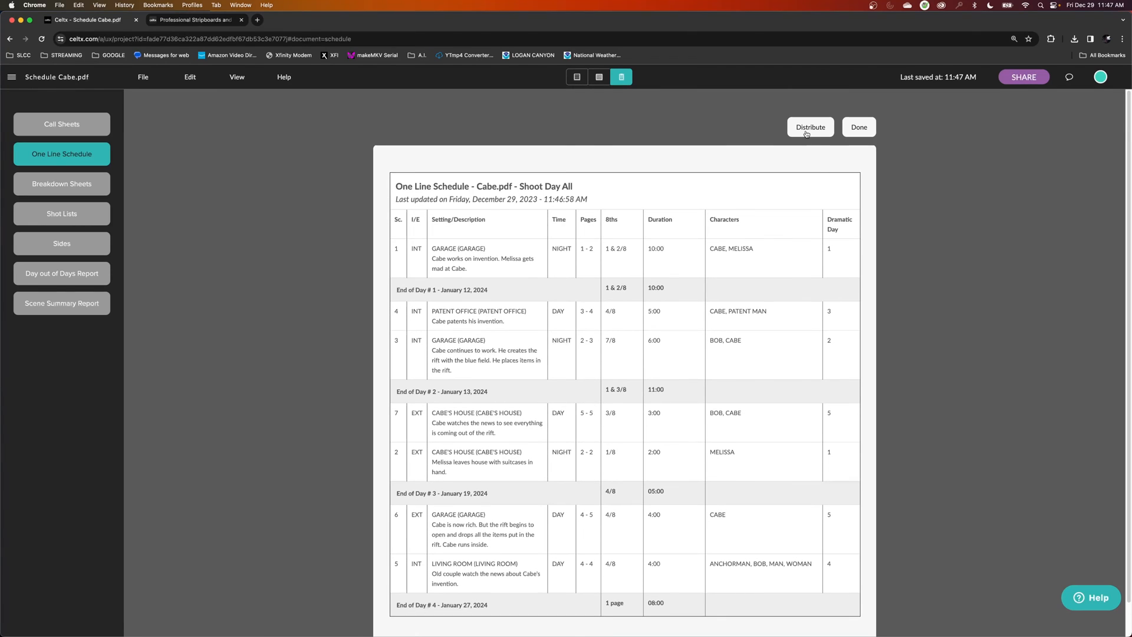
Start distributing the One Line Schedule and set the message subject to "Preliminary Schedule for Cabe's Rift".
click(809, 127)
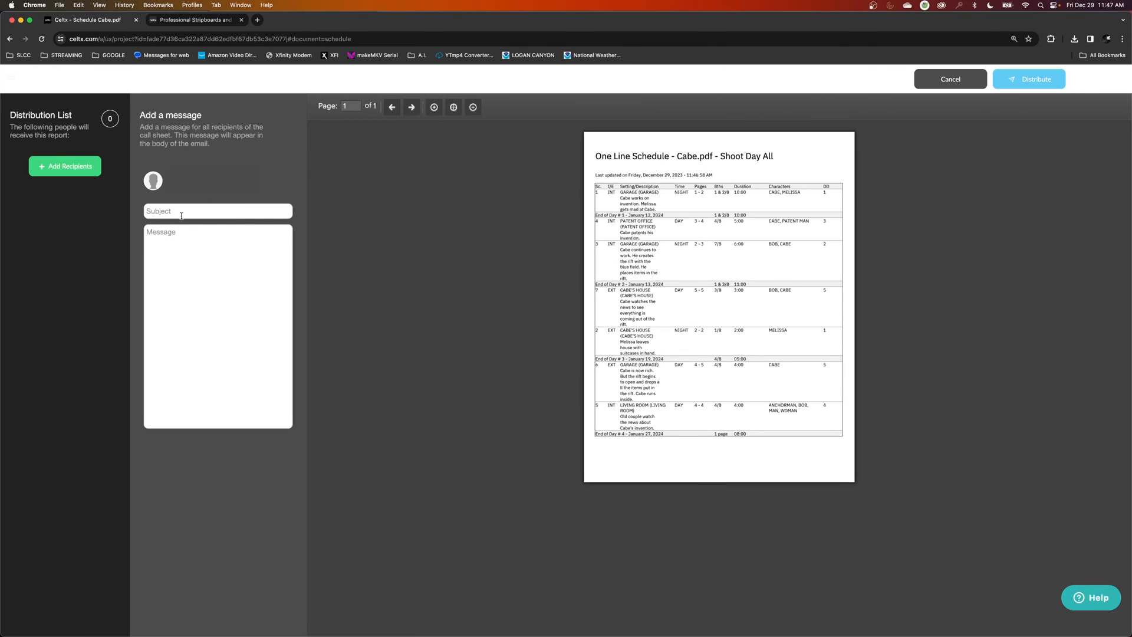
click(205, 216)
text(Preliminary Schedule for Cabe's Rift)
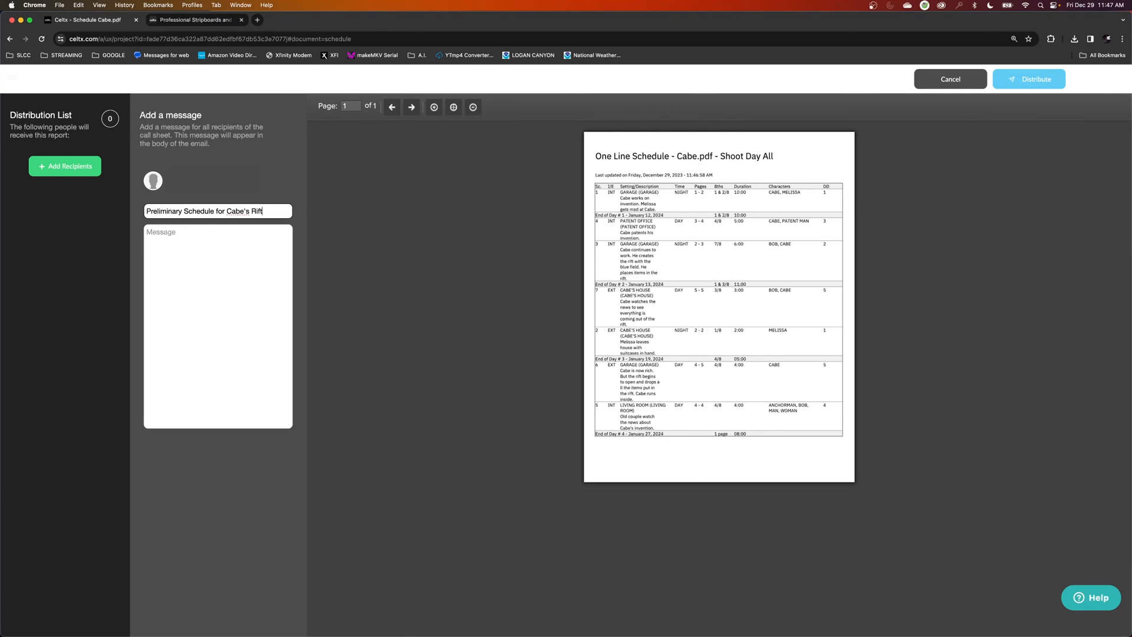
click(177, 244)
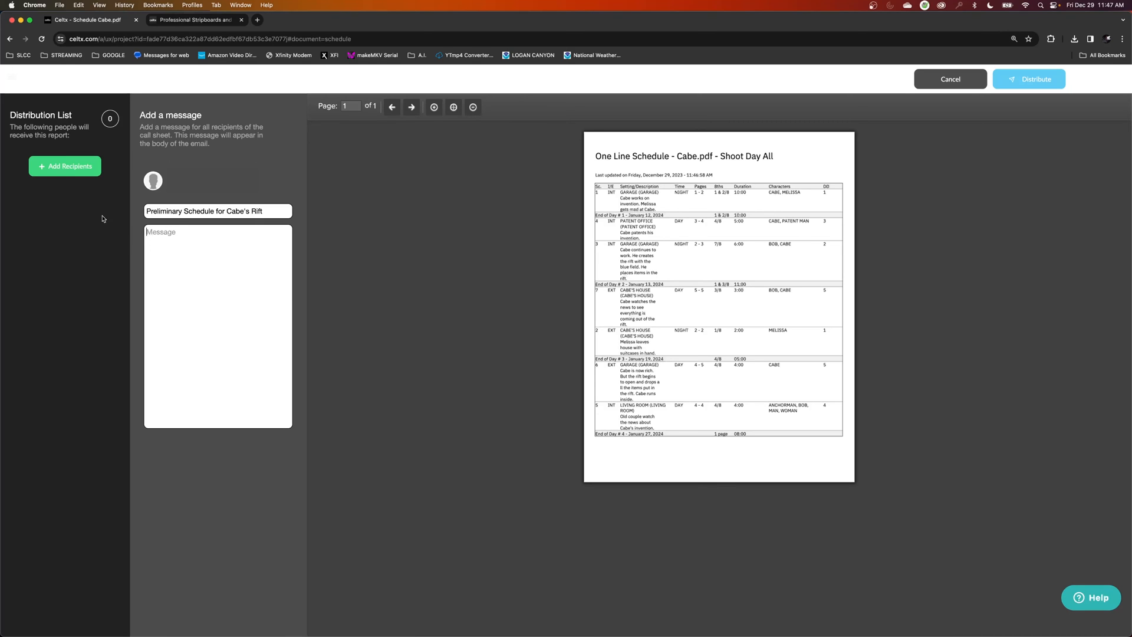
Add the crew and cast as recipients of the report, including the gaffer, key grip, director of photography and director, and update the distribution list.
click(83, 167)
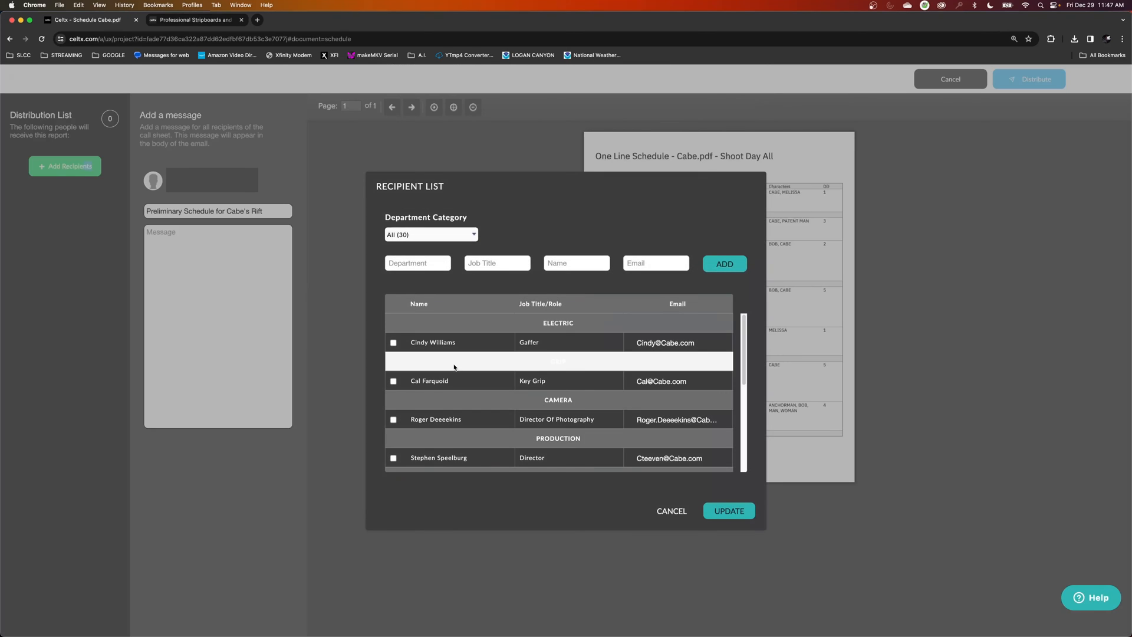
scroll(549, 369, down, 5)
scroll(448, 360, up, 5)
click(393, 342)
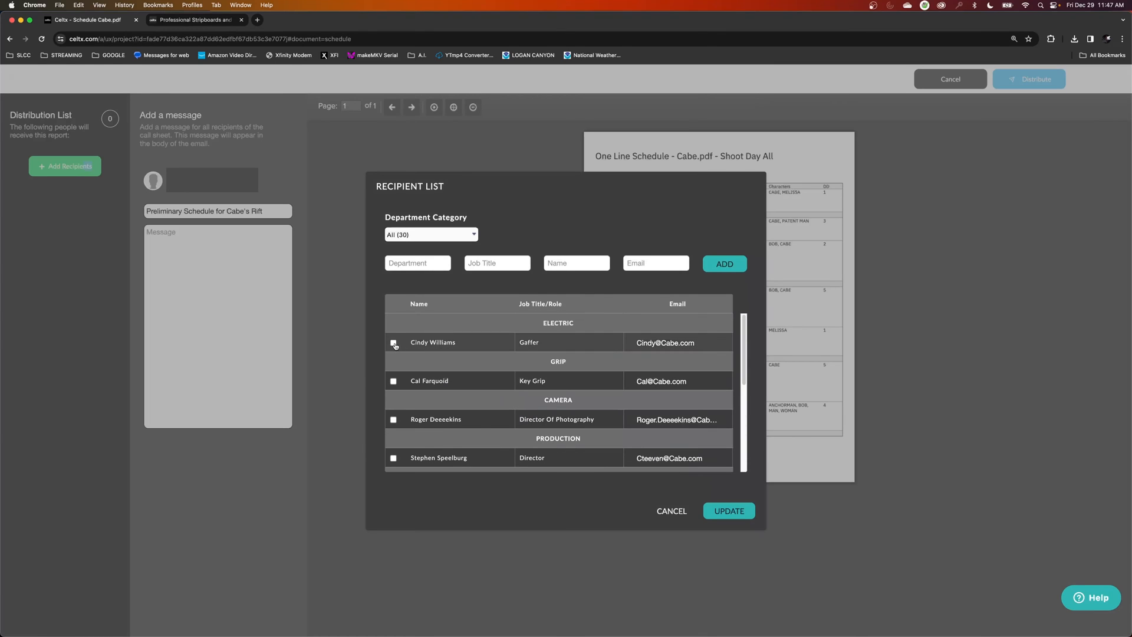
click(393, 382)
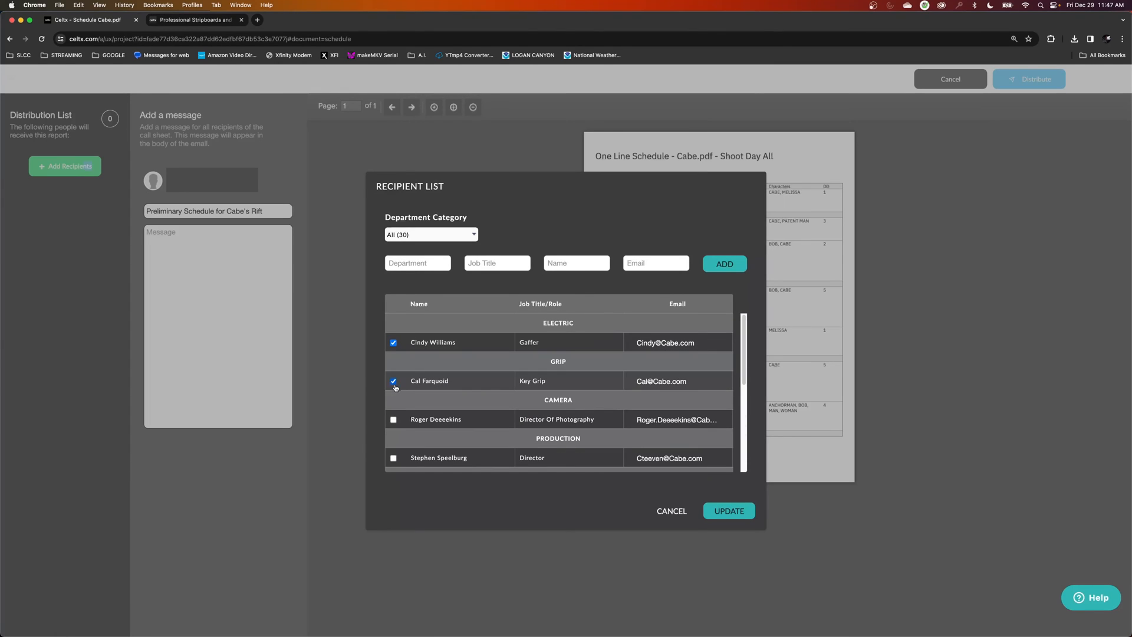
click(394, 420)
click(393, 458)
scroll(423, 432, down, 3)
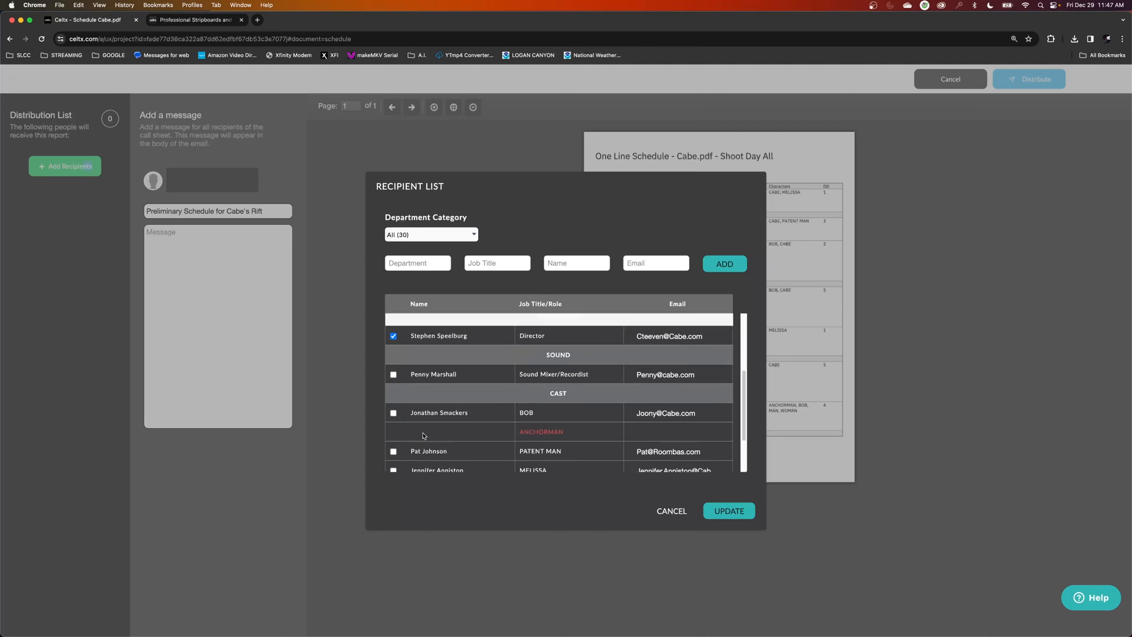
scroll(437, 407, up, 5)
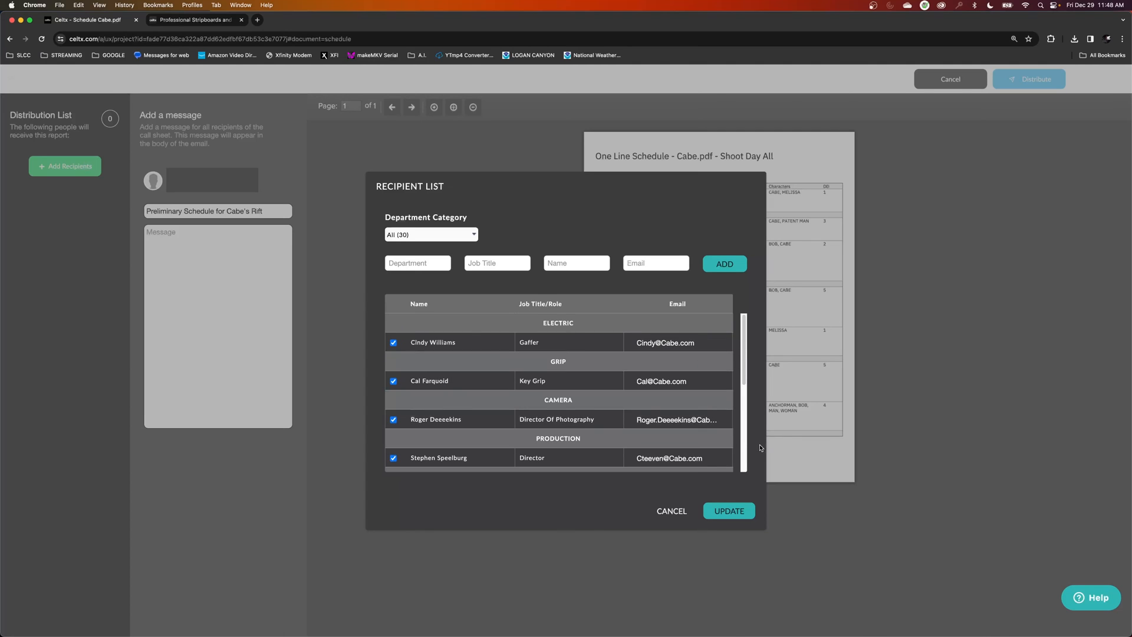
click(729, 511)
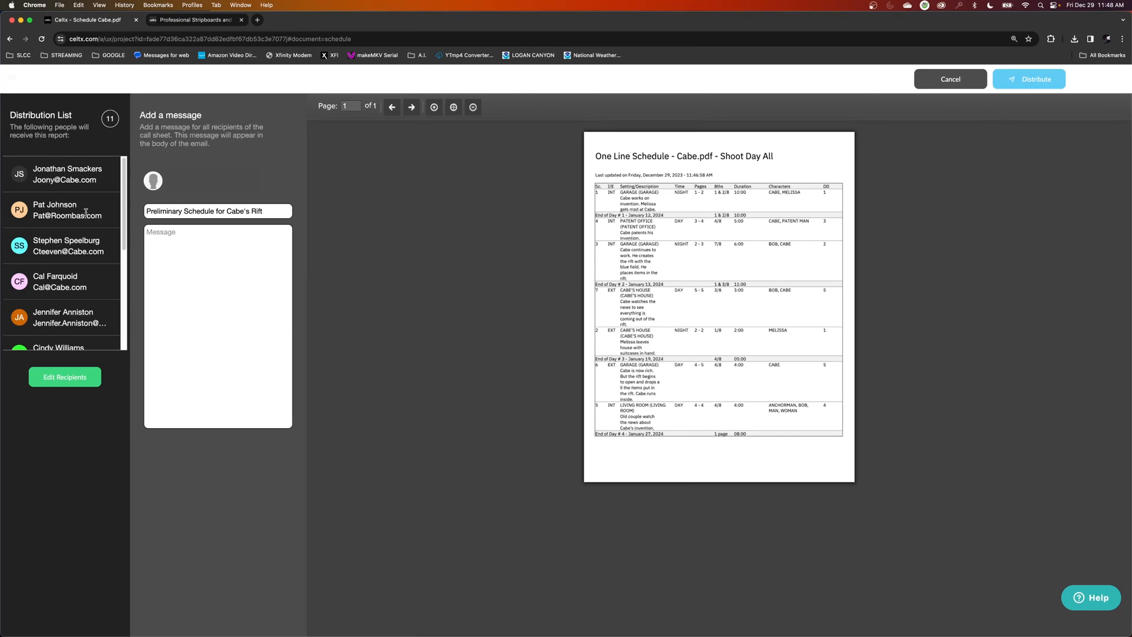
Write the message "Hi all.", distribute the One Line Schedule for all shoot days to the listed recipients, and close the report.
scroll(86, 239, down, 3)
scroll(81, 254, up, 3)
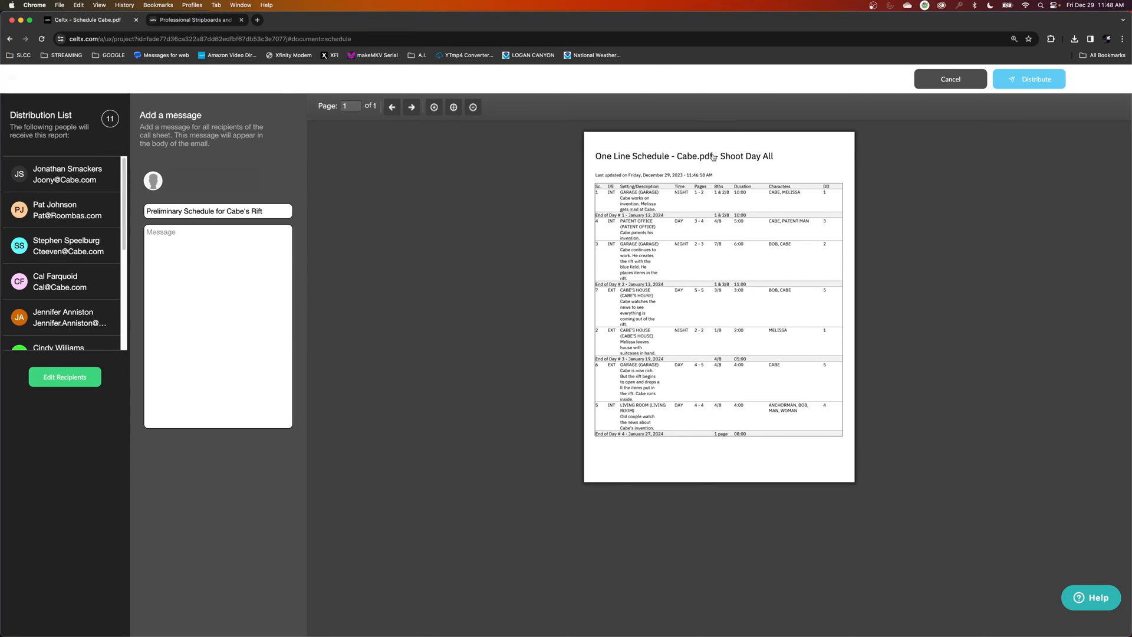
click(1031, 83)
click(167, 244)
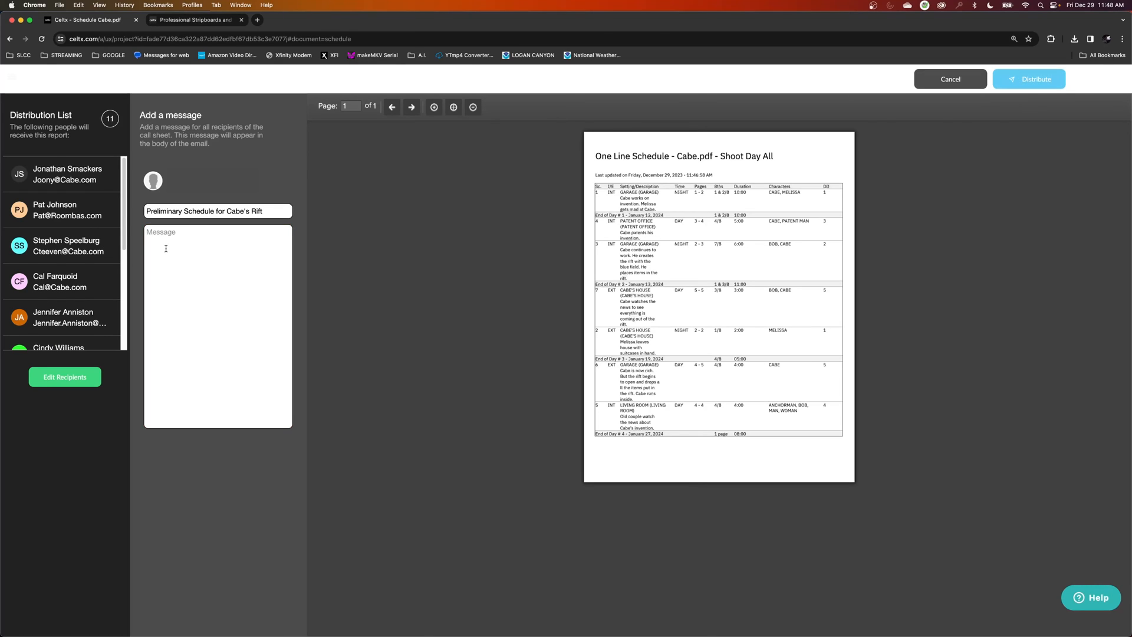
text(Hi all.)
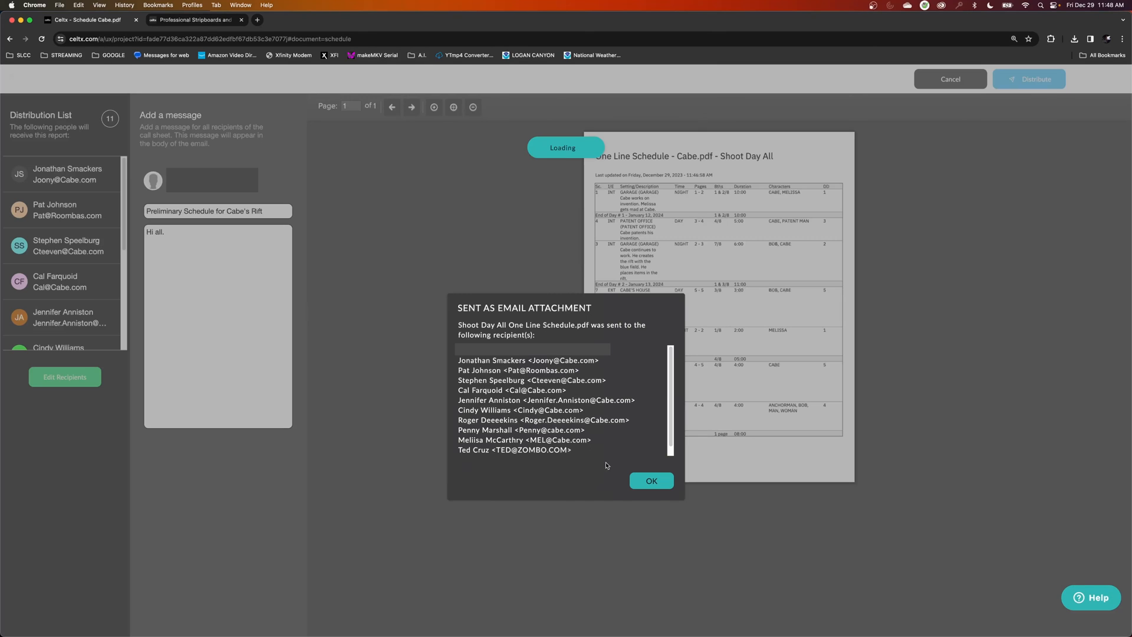
click(650, 481)
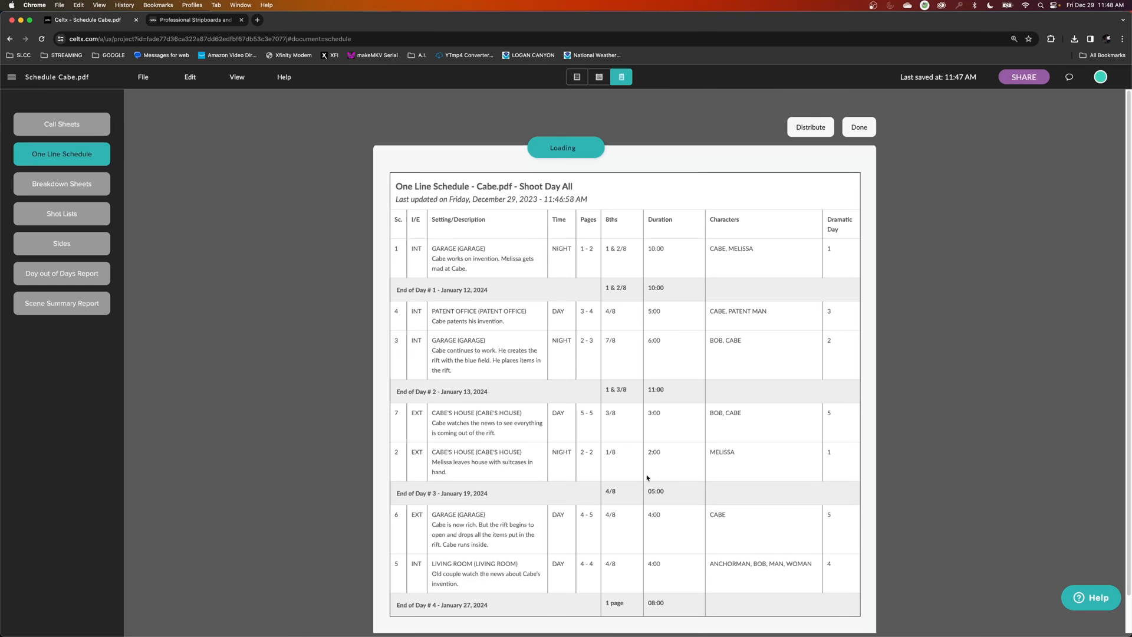
click(867, 131)
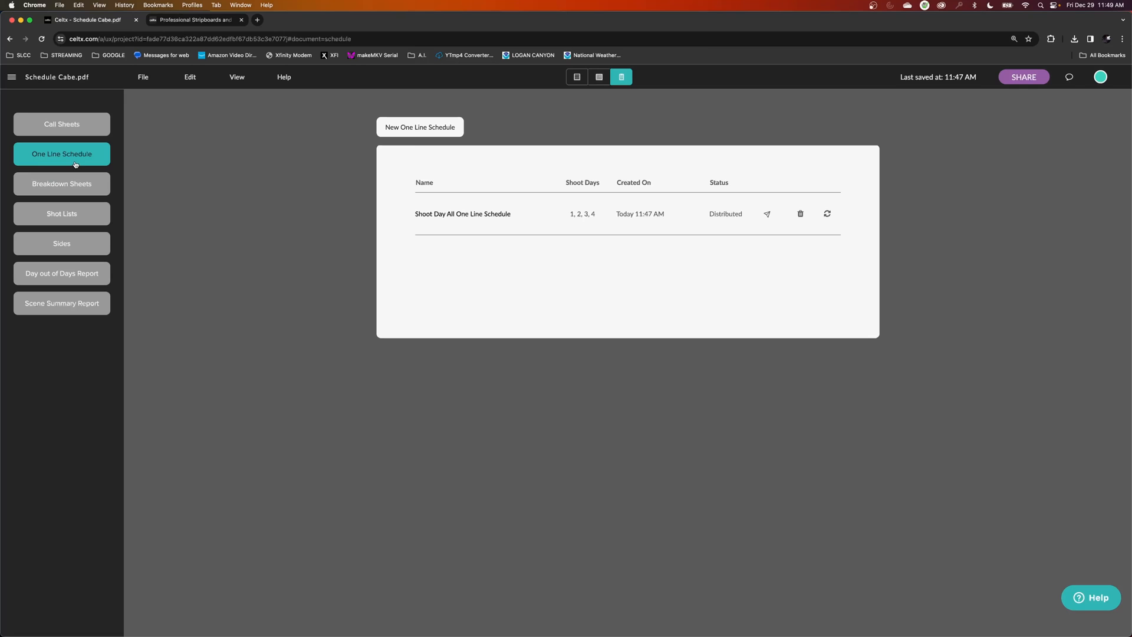
Review the shooting calendar for December 2023 and January 2024 and glance at the stripboard help article.
click(599, 76)
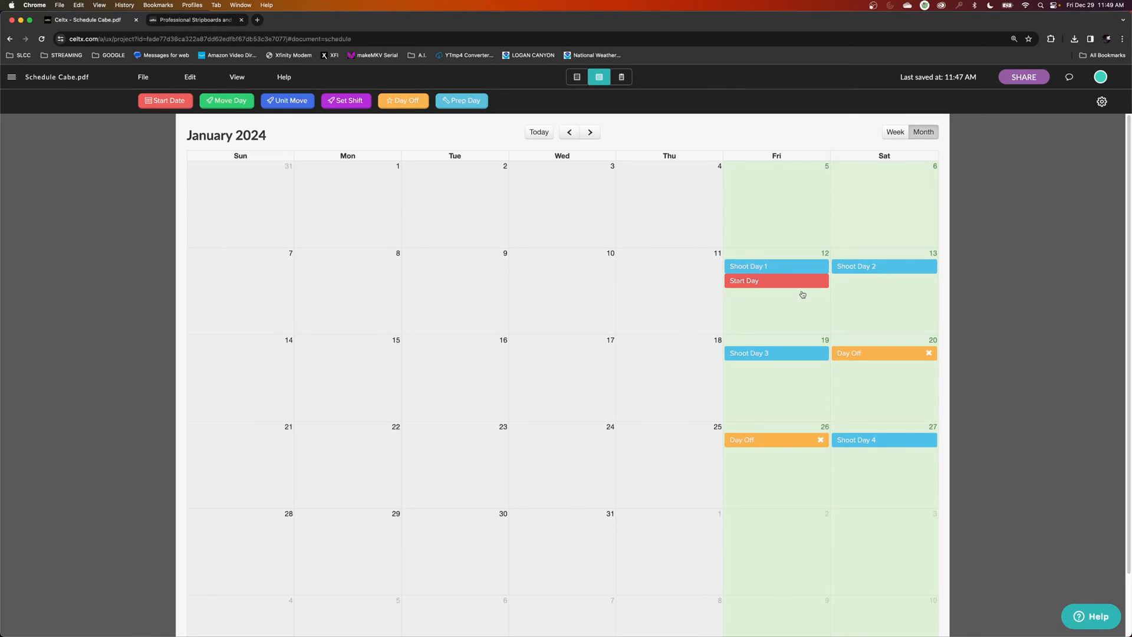
click(569, 133)
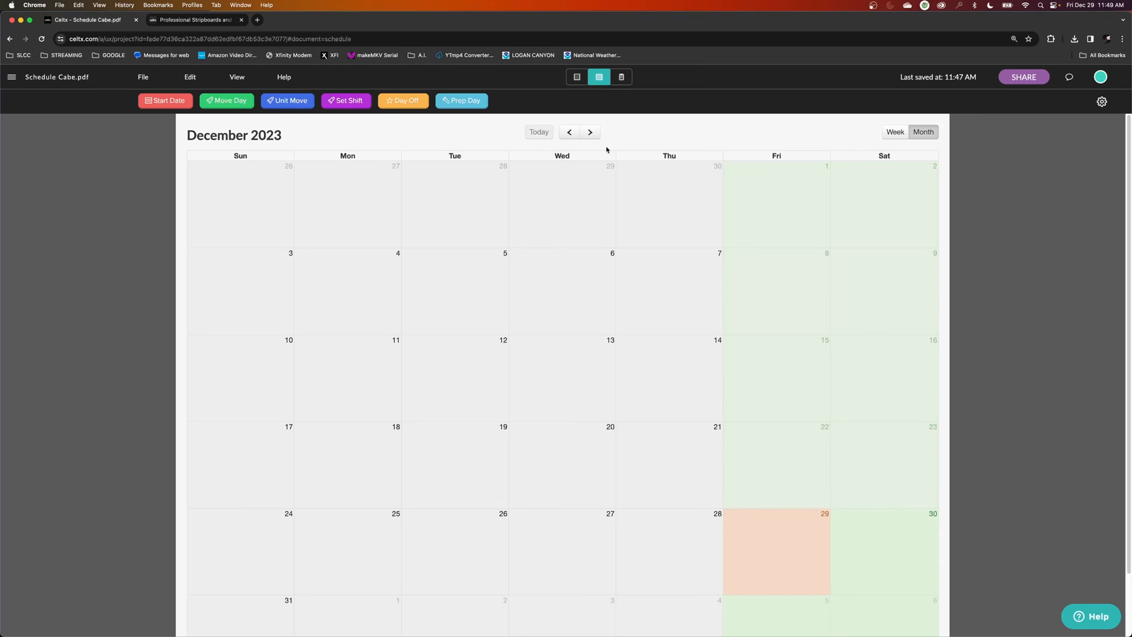
click(589, 132)
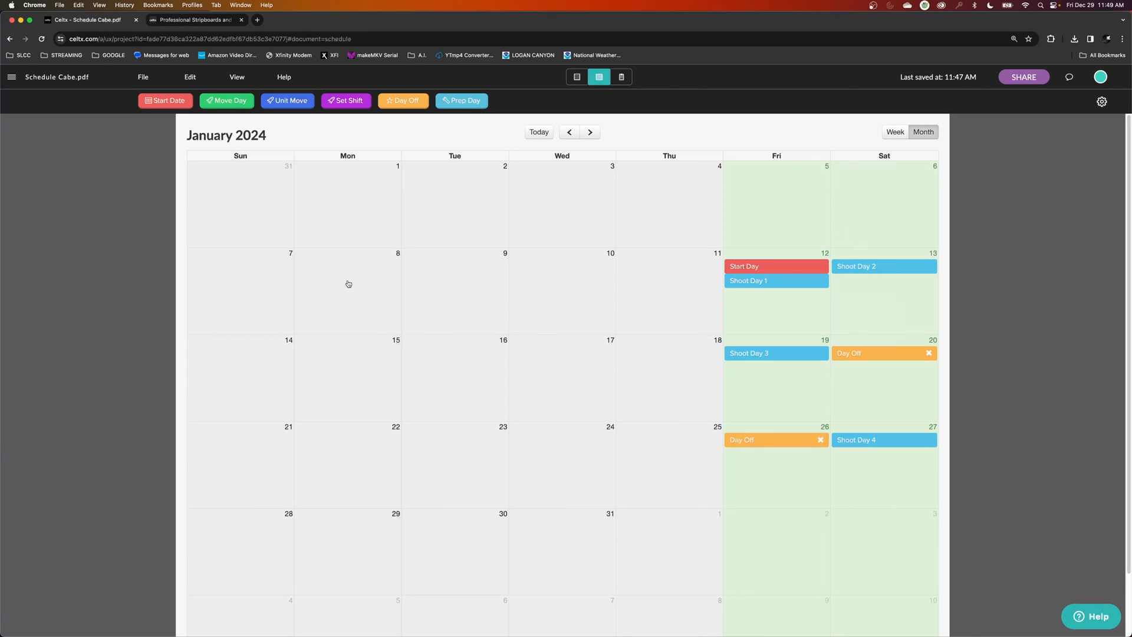
click(170, 22)
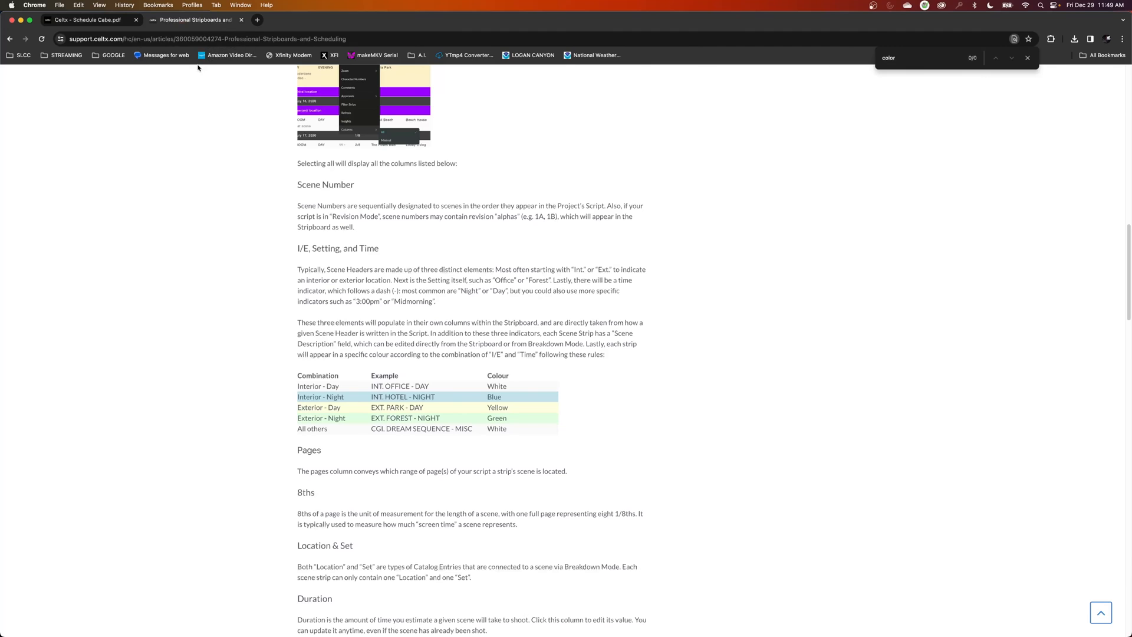
click(125, 19)
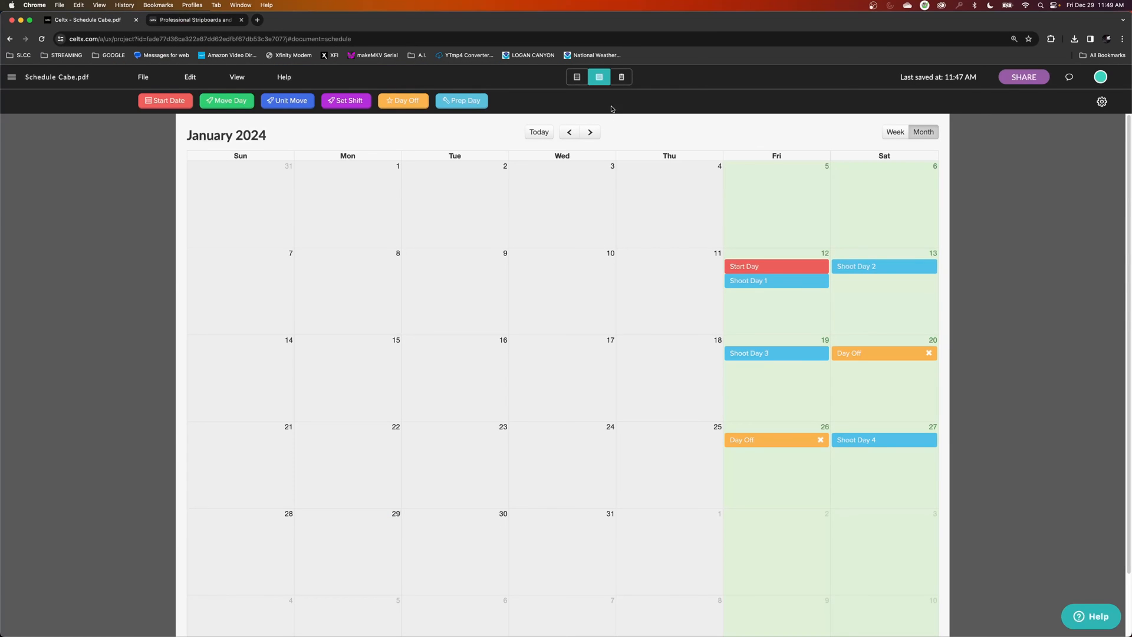
Create a One Line Schedule for Shoot Day 1 and check which characters are needed that day.
click(621, 77)
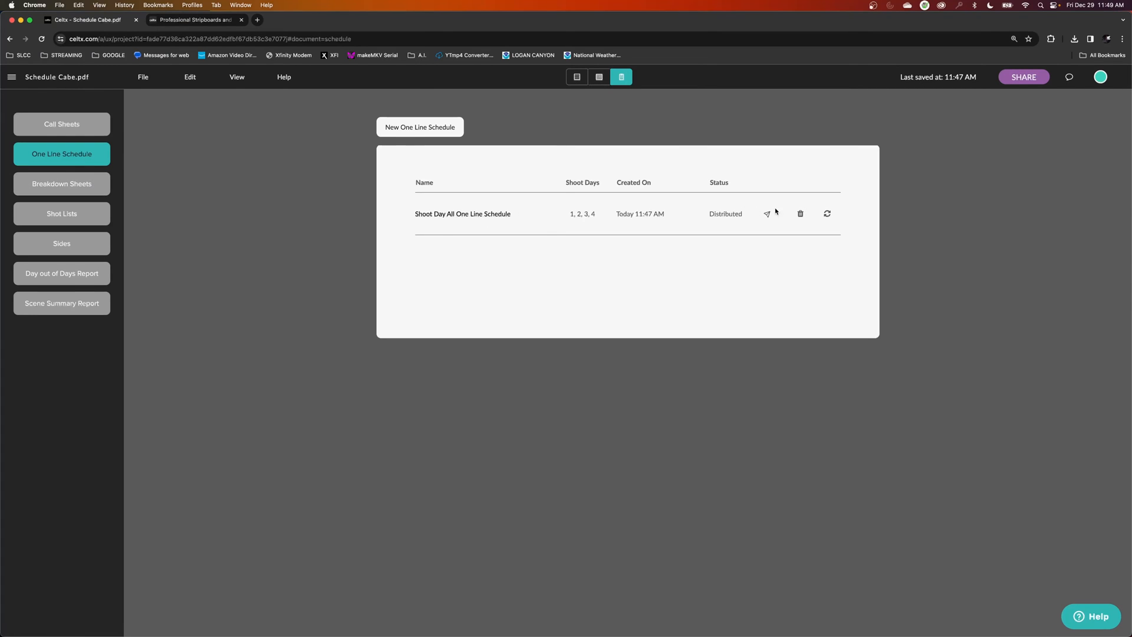
click(431, 130)
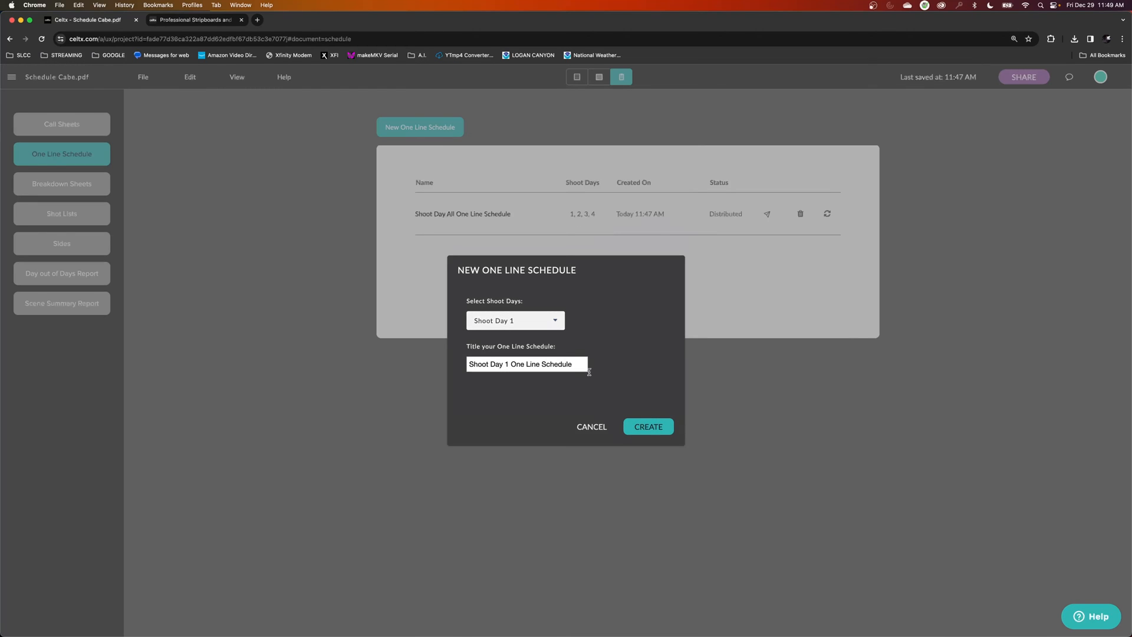
click(647, 428)
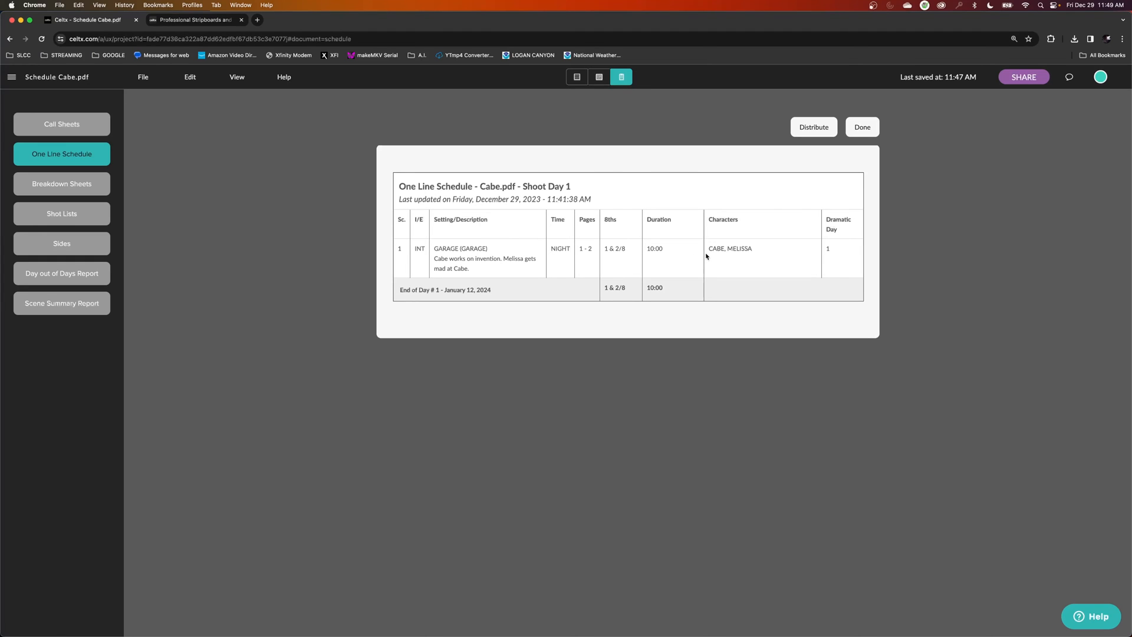
drag(709, 249, 744, 248)
click(741, 268)
mouse_move(709, 250)
mouse_down()
mouse_move(752, 249)
mouse_move(692, 252)
mouse_up()
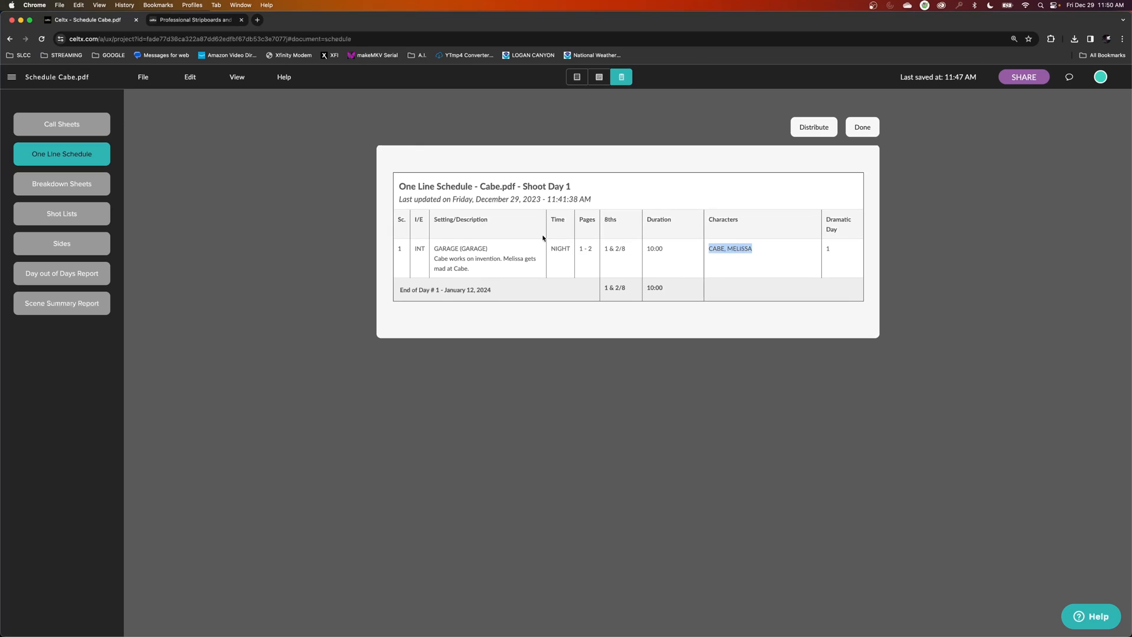
click(713, 249)
drag(711, 249, 753, 249)
click(749, 258)
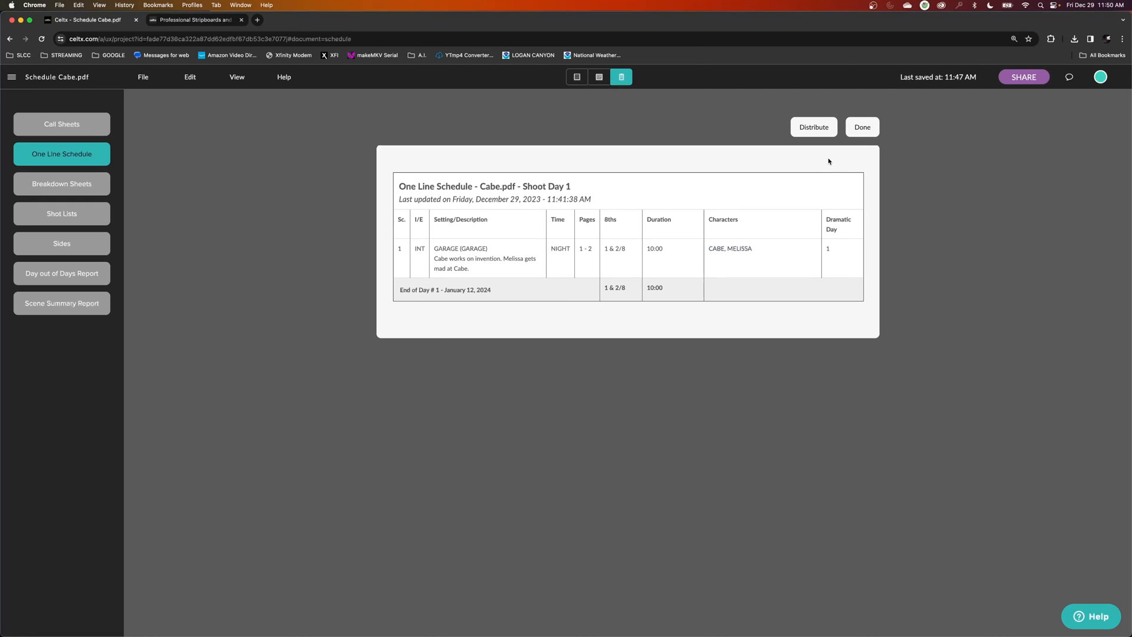
Start distributing the Shoot Day 1 schedule with the subject "Schedule for first Day" and the message "Hi all.".
click(820, 135)
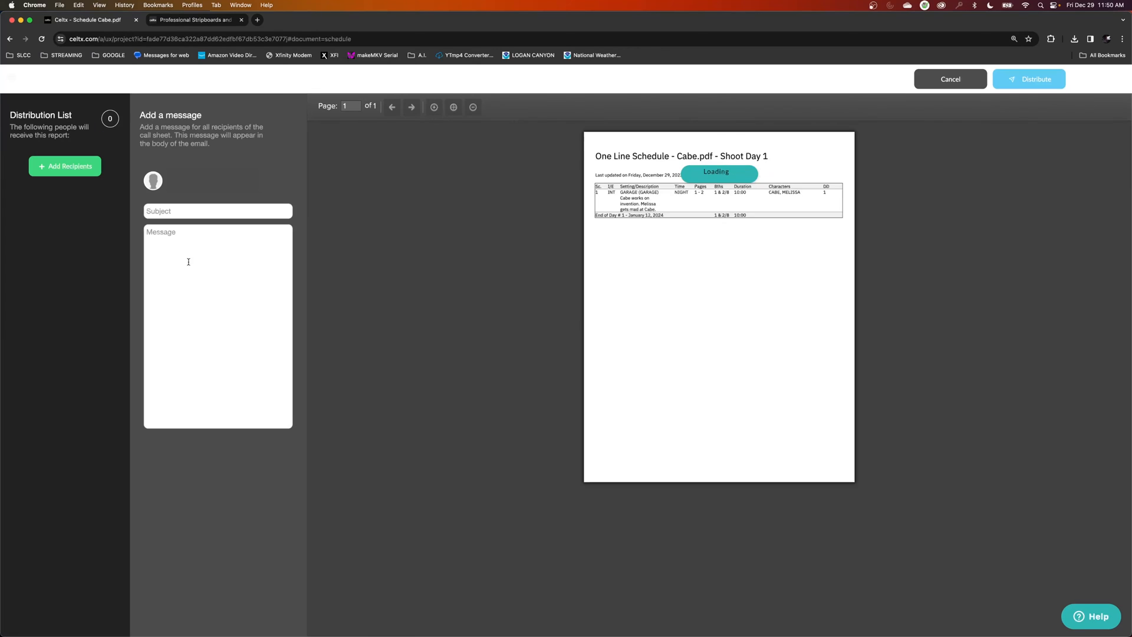
click(173, 216)
text(Schedule for first Day)
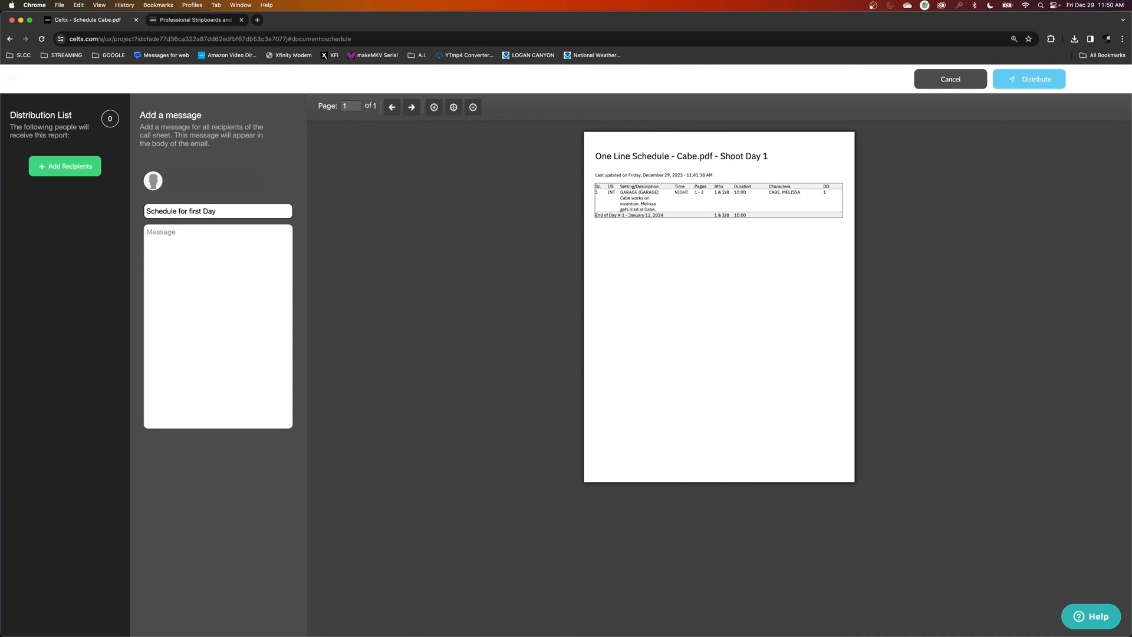
click(164, 235)
text(Hi all.)
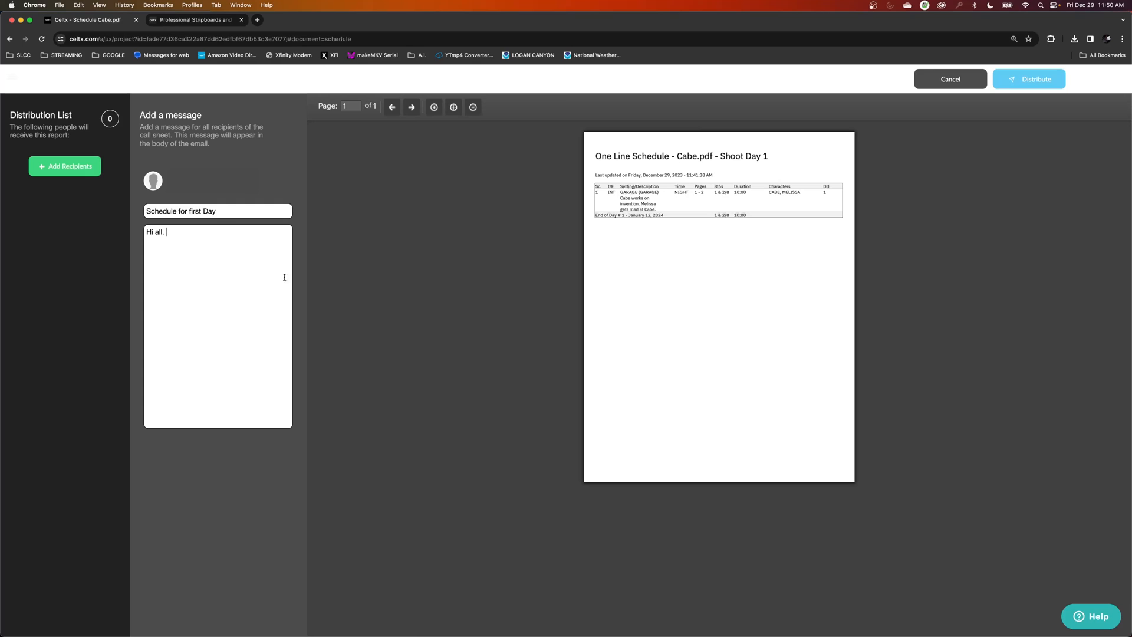
Select only the cast members playing CABE and MELISSA as cast recipients of the Shoot Day 1 schedule.
click(37, 167)
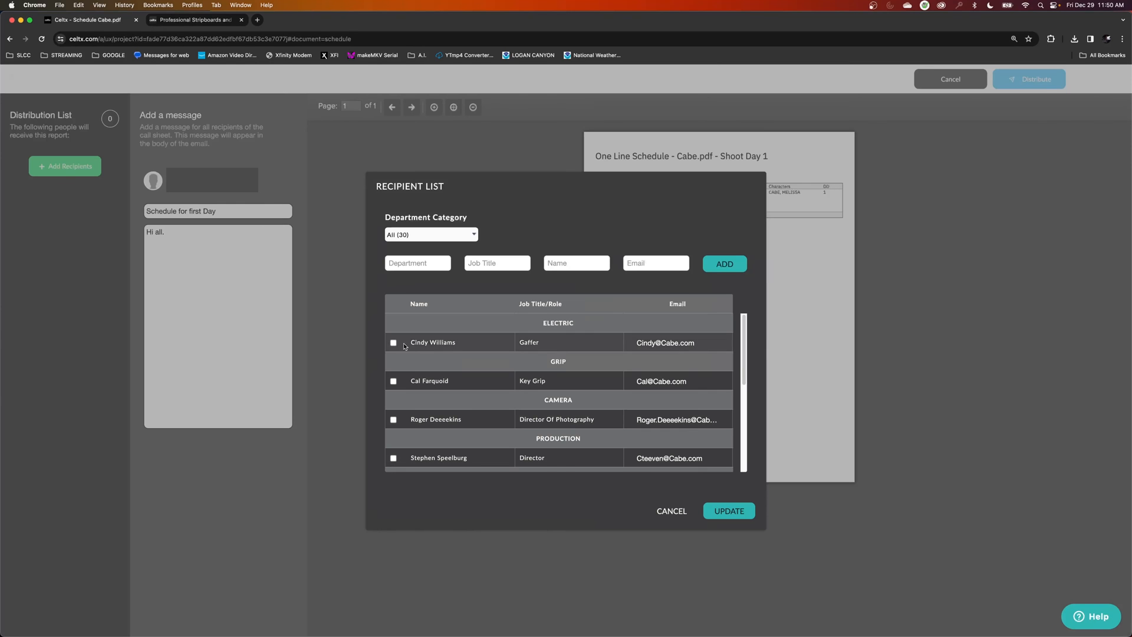
scroll(405, 461, down, 10)
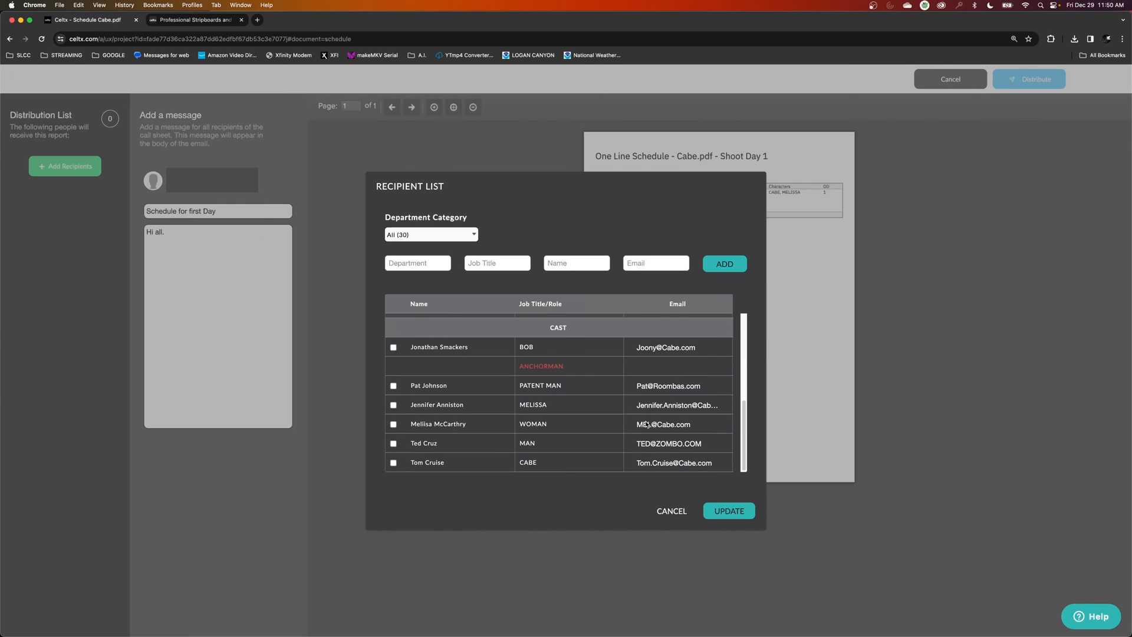
click(393, 463)
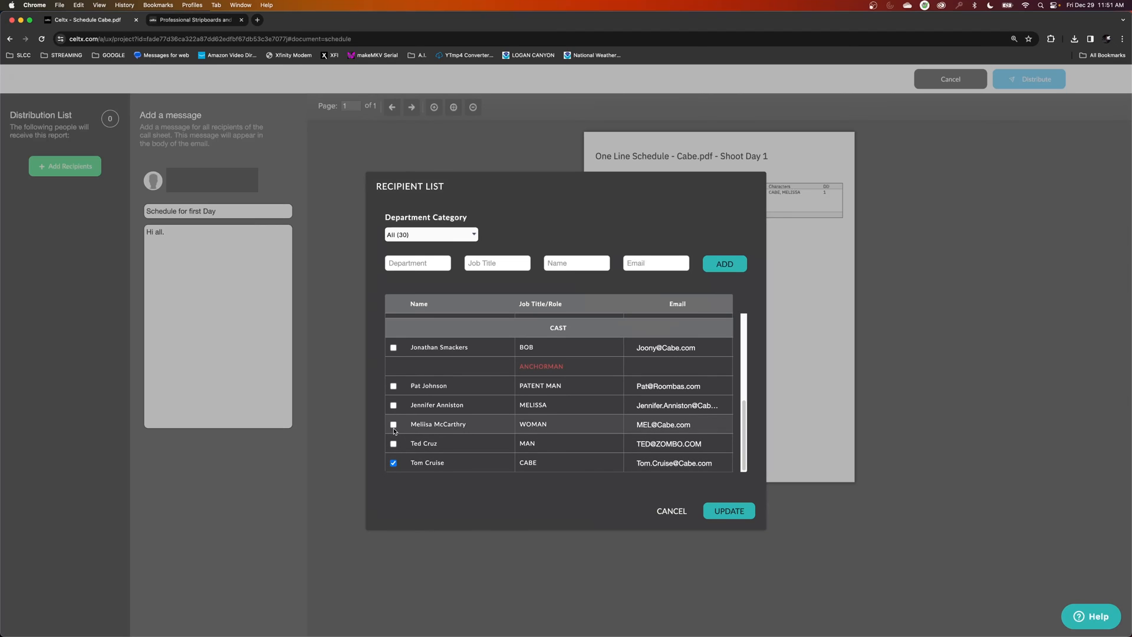
click(393, 425)
click(393, 425)
scroll(415, 445, up, 3)
scroll(416, 445, down, 3)
click(393, 405)
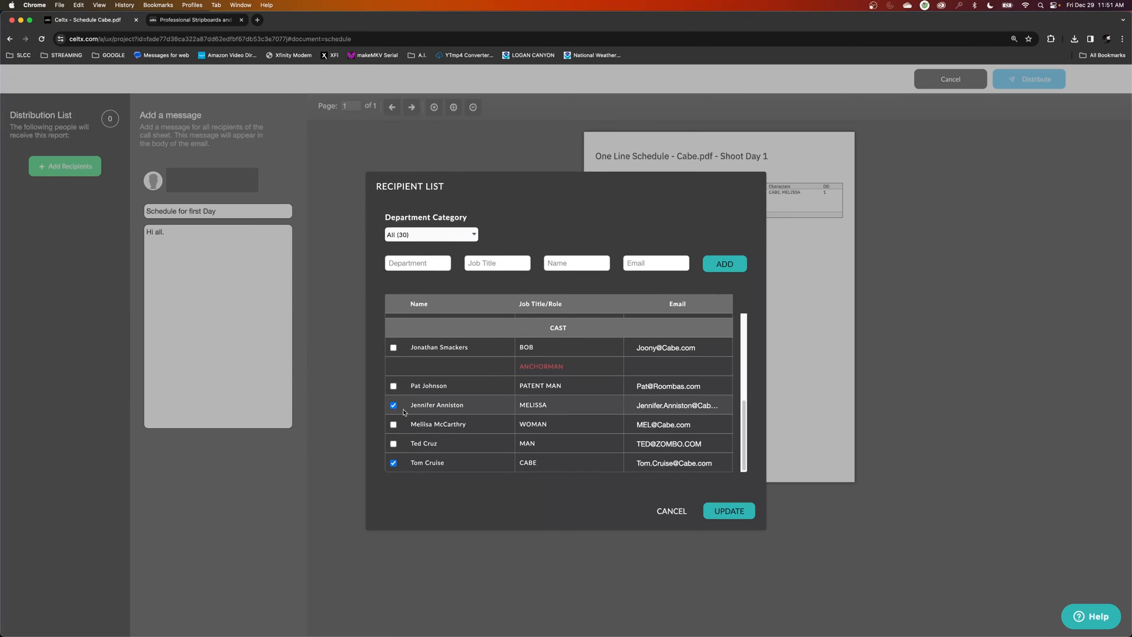
Add the sound mixer, director, director of photography and key grip to the recipients, and distribute the Shoot Day 1 schedule.
scroll(516, 449, up, 5)
click(394, 421)
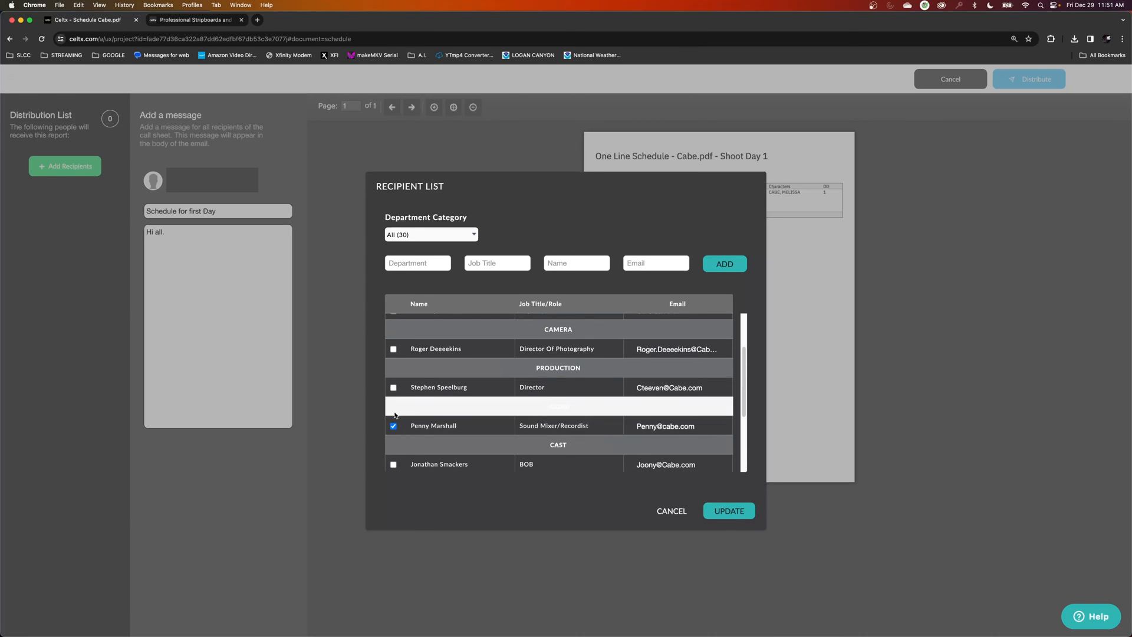
click(394, 387)
scroll(395, 389, up, 2)
click(393, 419)
click(393, 381)
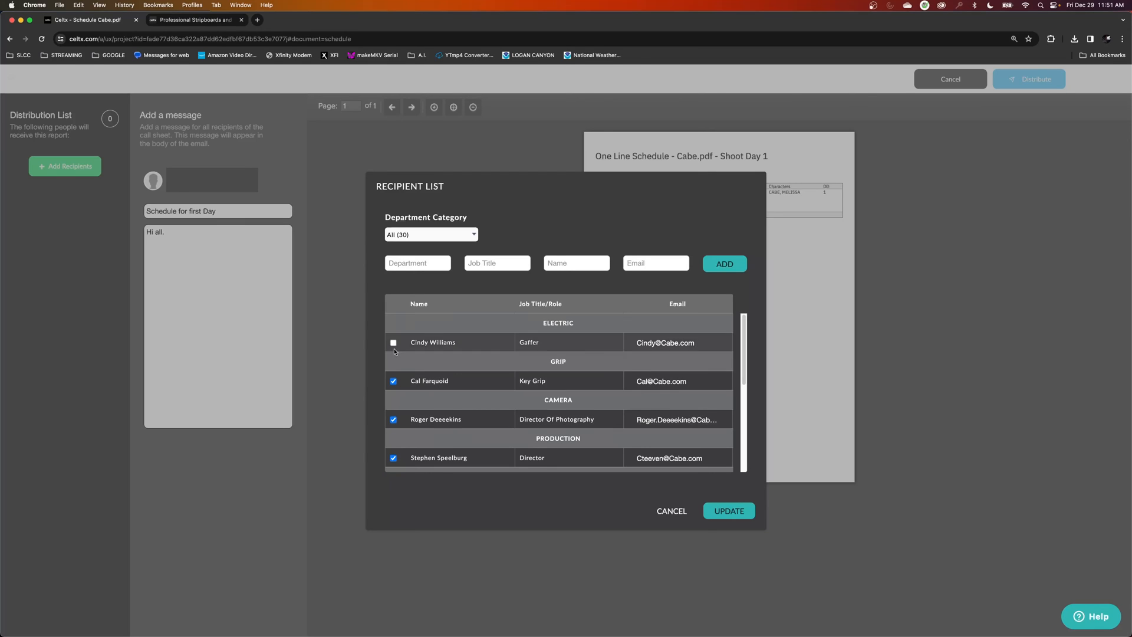
scroll(394, 351, down, 5)
click(729, 511)
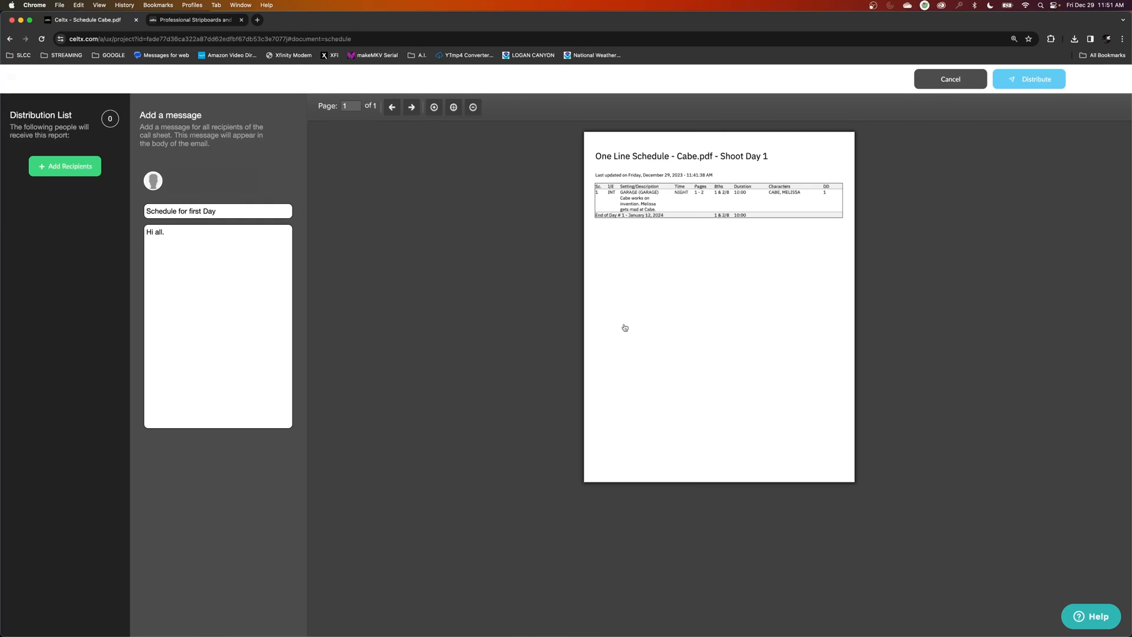
click(1014, 79)
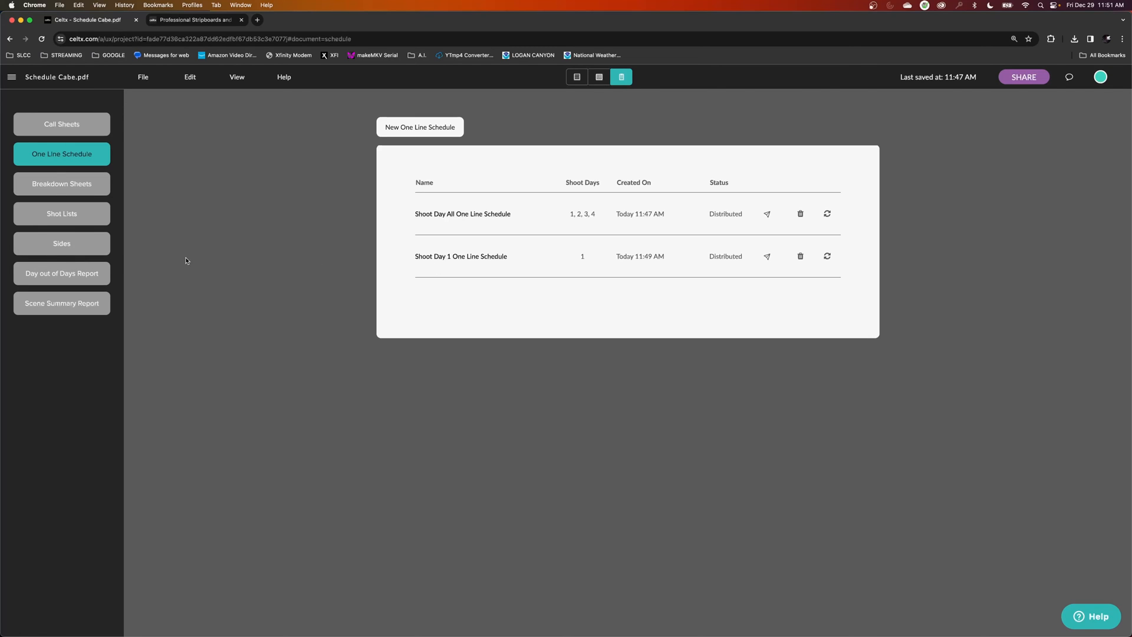
Create sides for Shoot Day 1 and review their script pages, leaving the distribution form without sending them.
click(73, 245)
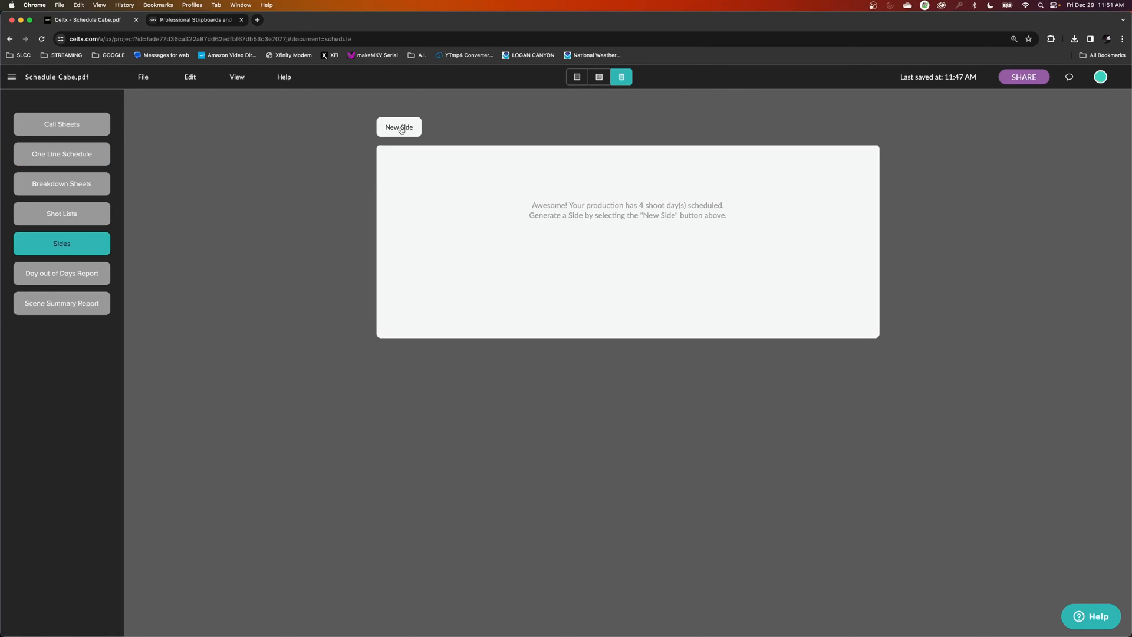
click(400, 129)
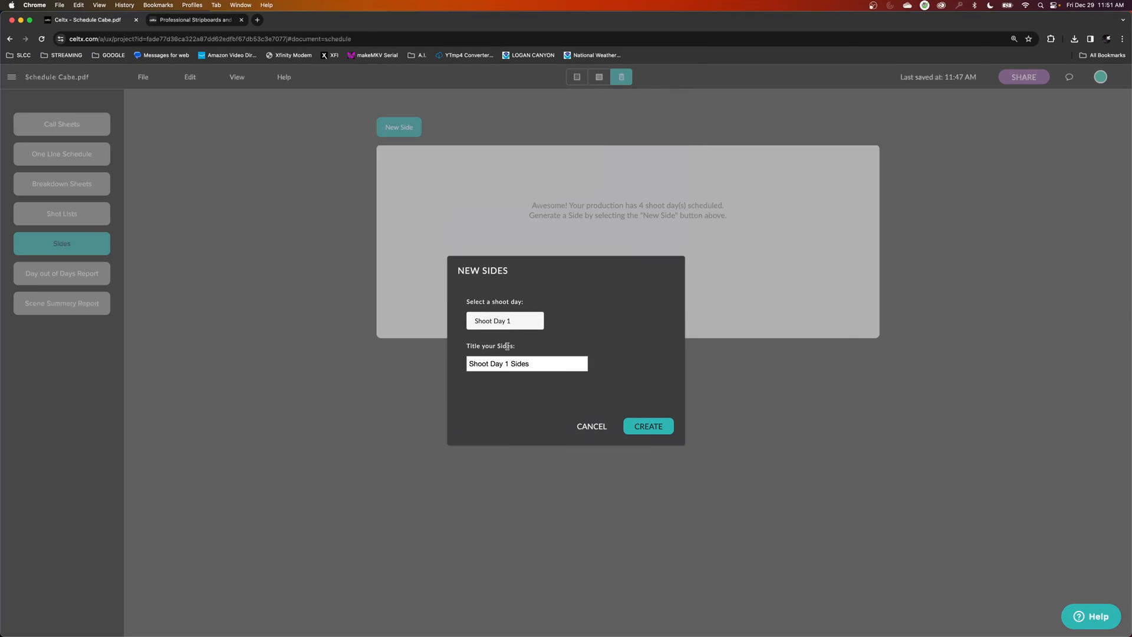
click(660, 432)
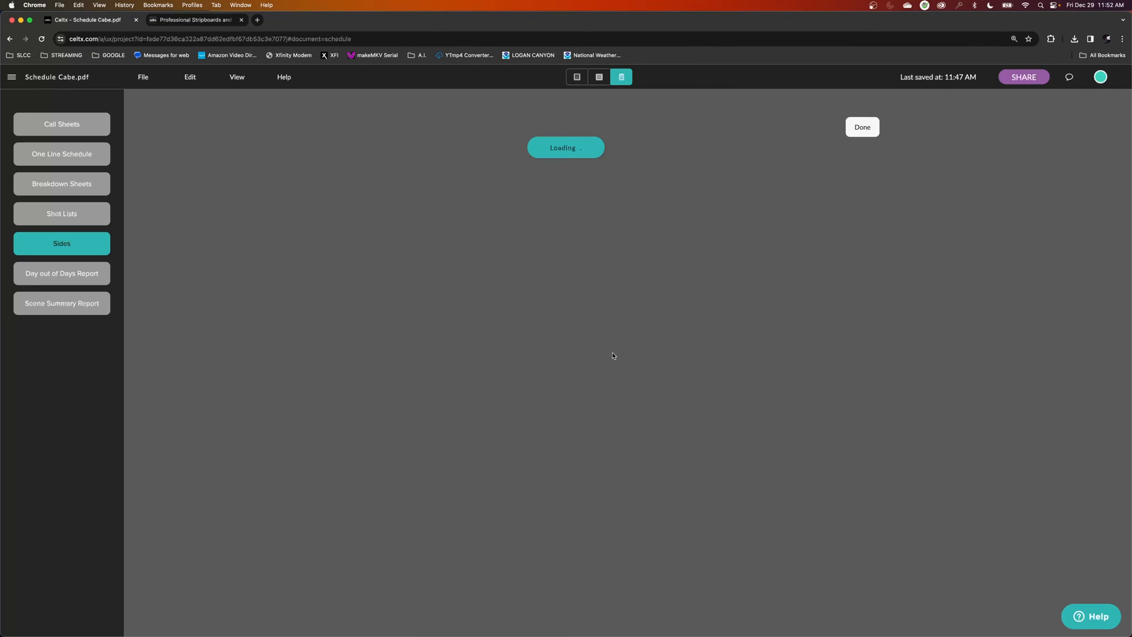
scroll(613, 359, down, 5)
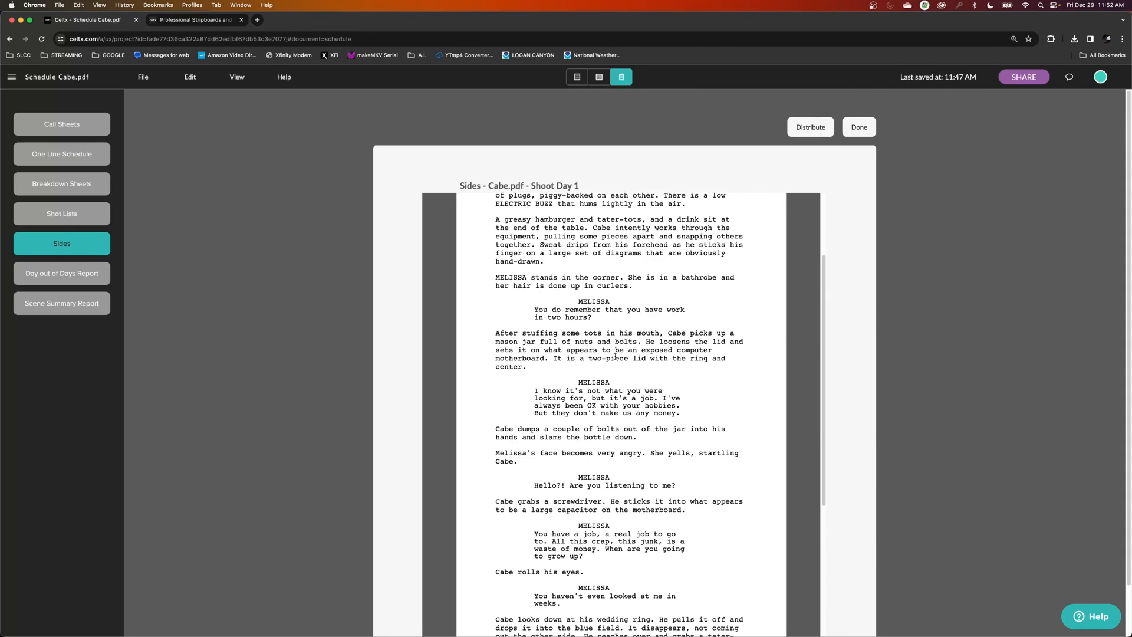
scroll(614, 368, up, 5)
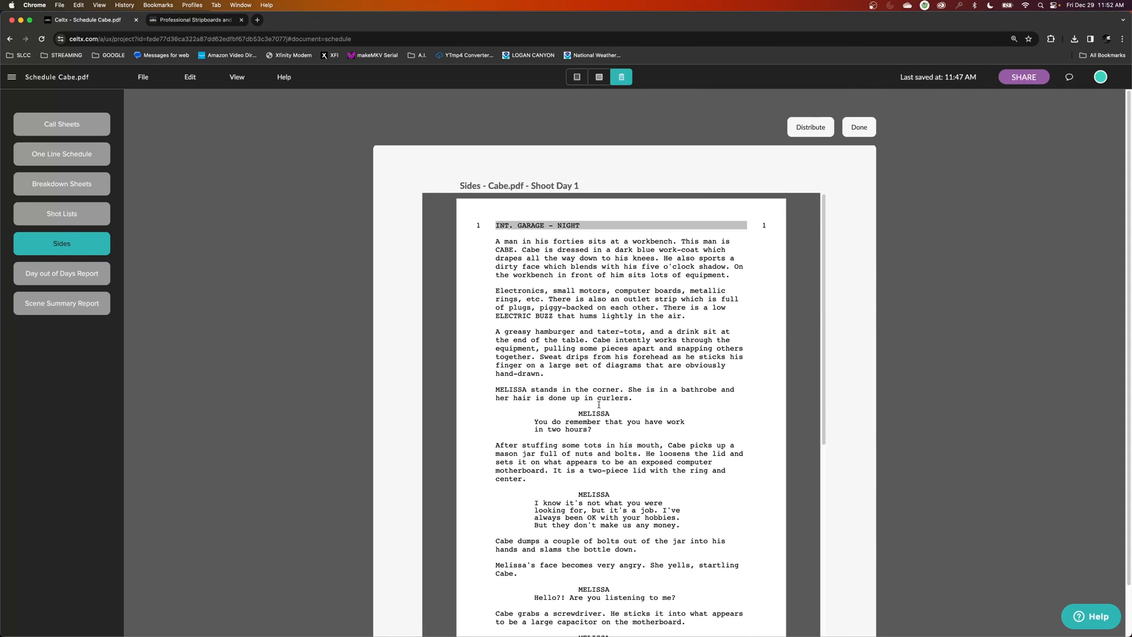
scroll(573, 488, down, 6)
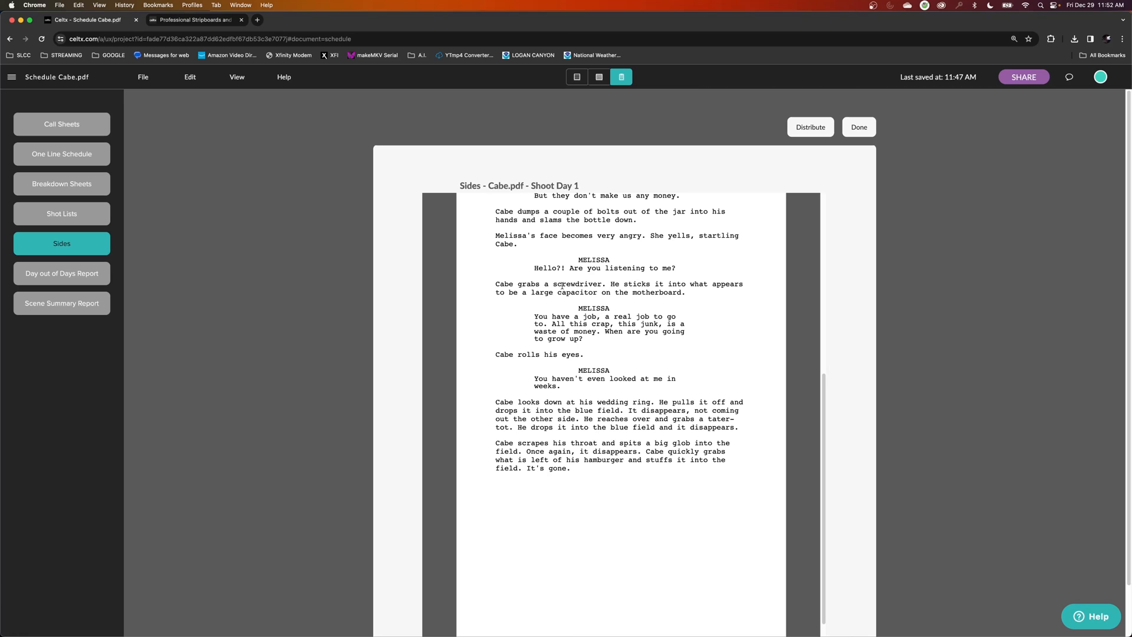
scroll(588, 236, up, 6)
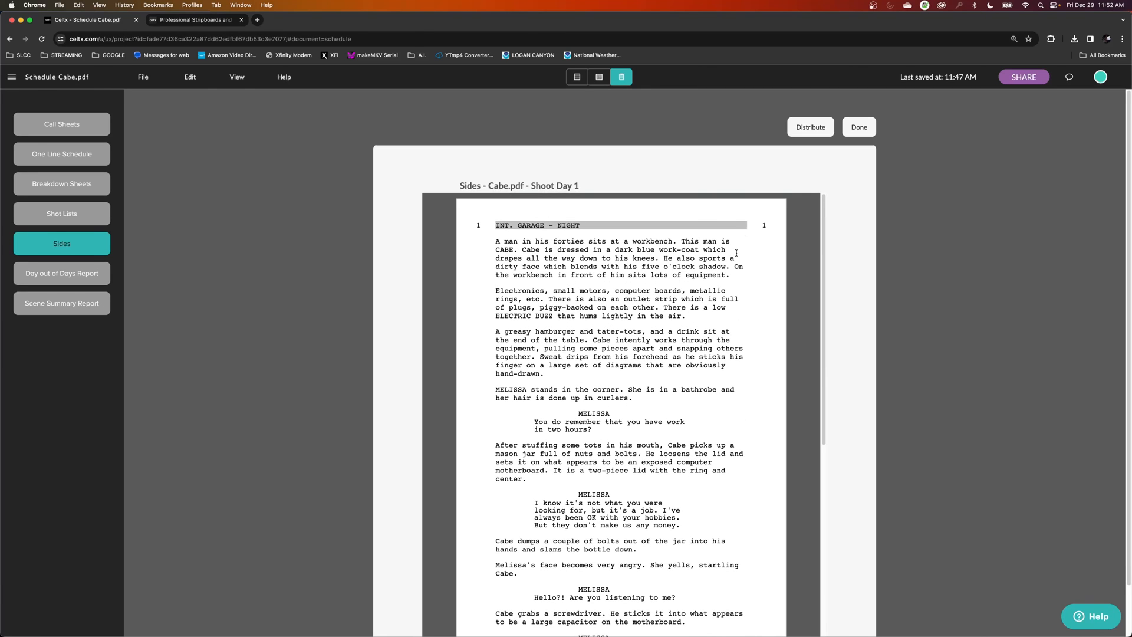
click(811, 130)
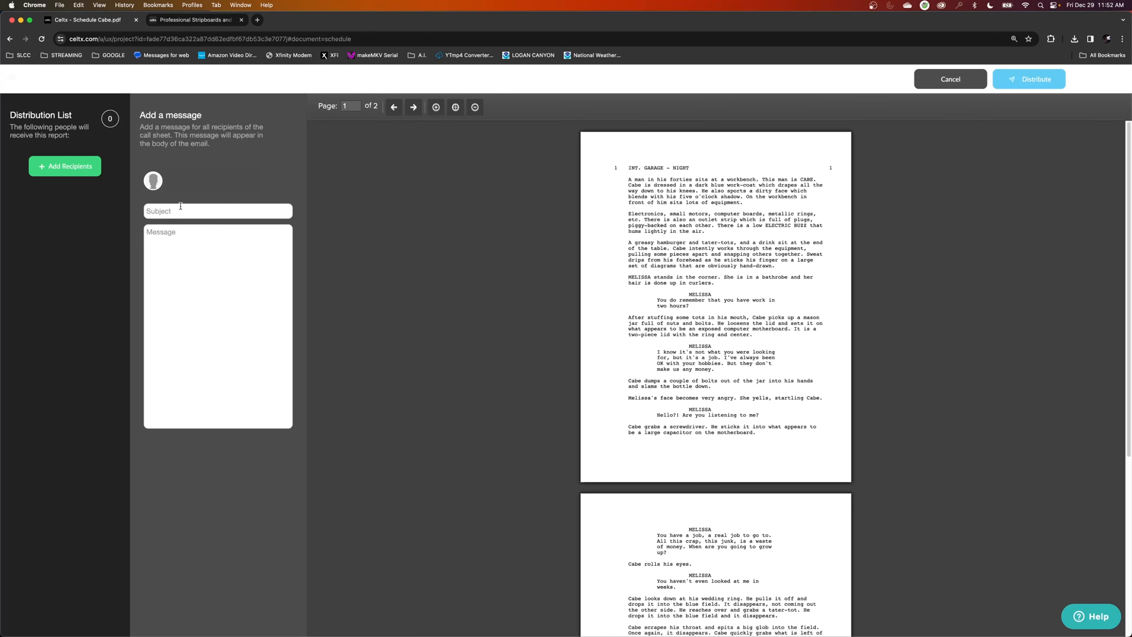
click(948, 83)
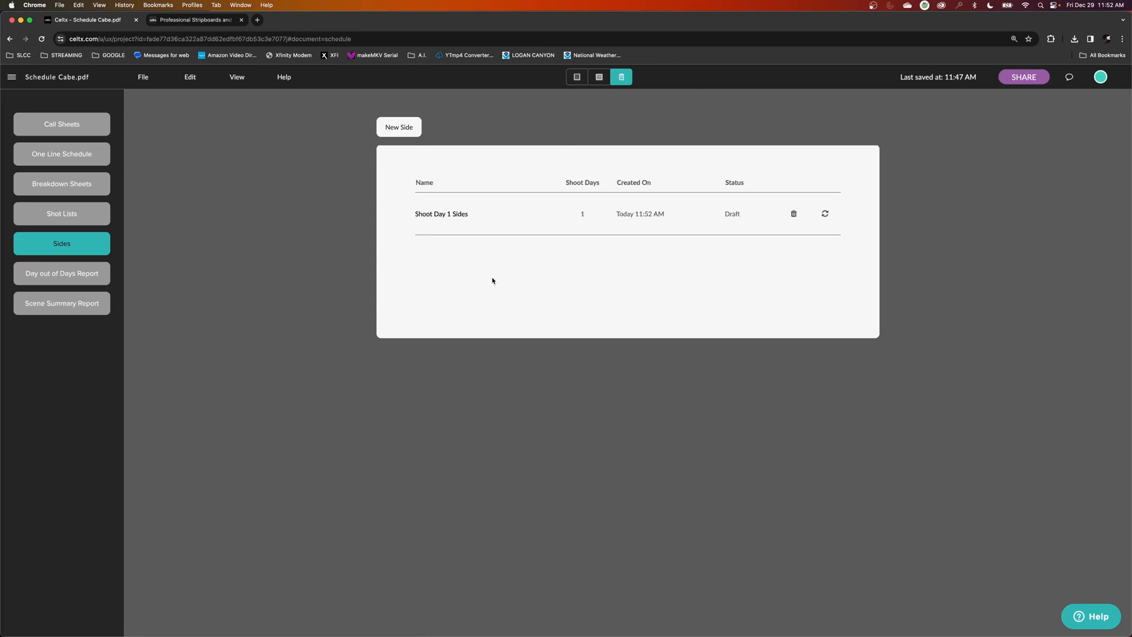
Create sides for Shoot Day 2, read through their script pages, and return to the list of sides.
click(404, 127)
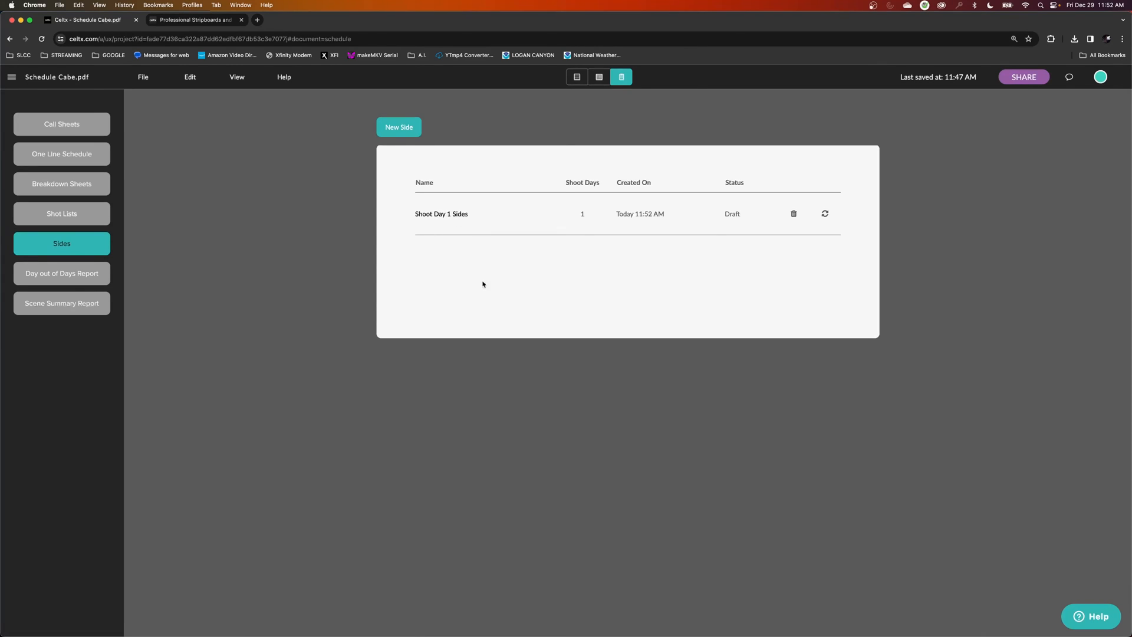
click(518, 323)
click(512, 336)
click(645, 425)
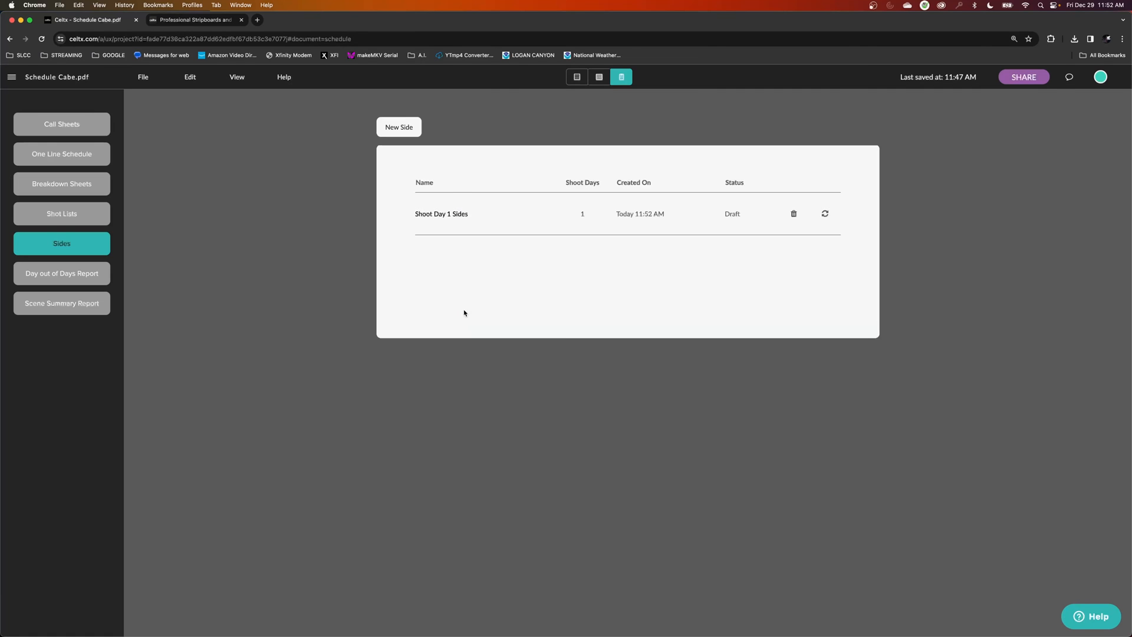
scroll(577, 327, up, 10)
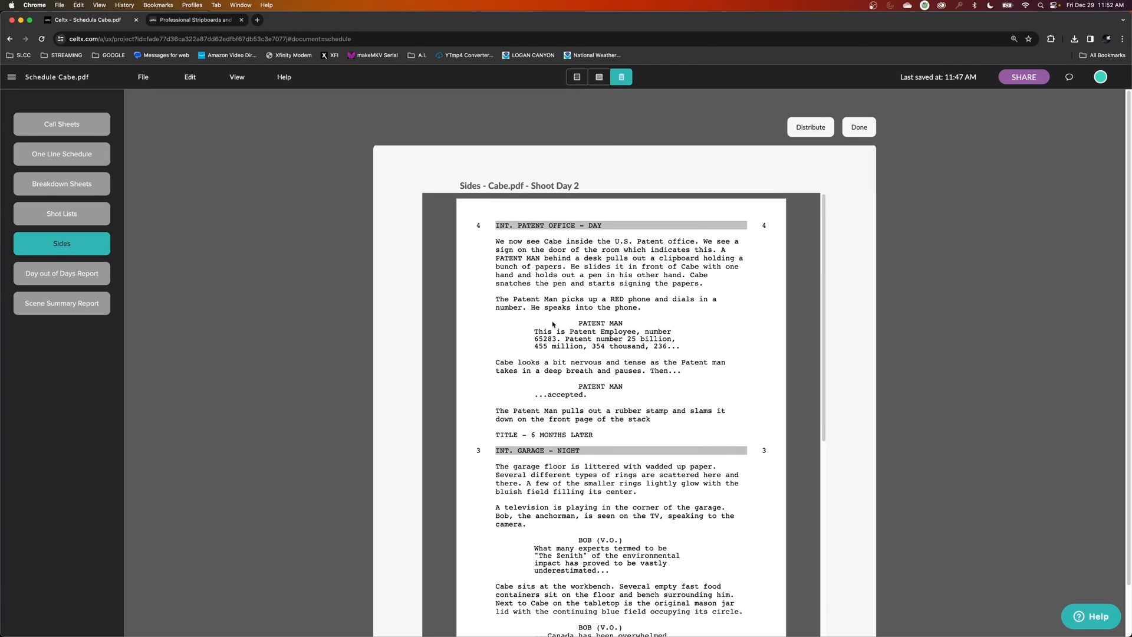
scroll(543, 449, down, 8)
scroll(554, 538, up, 8)
click(859, 128)
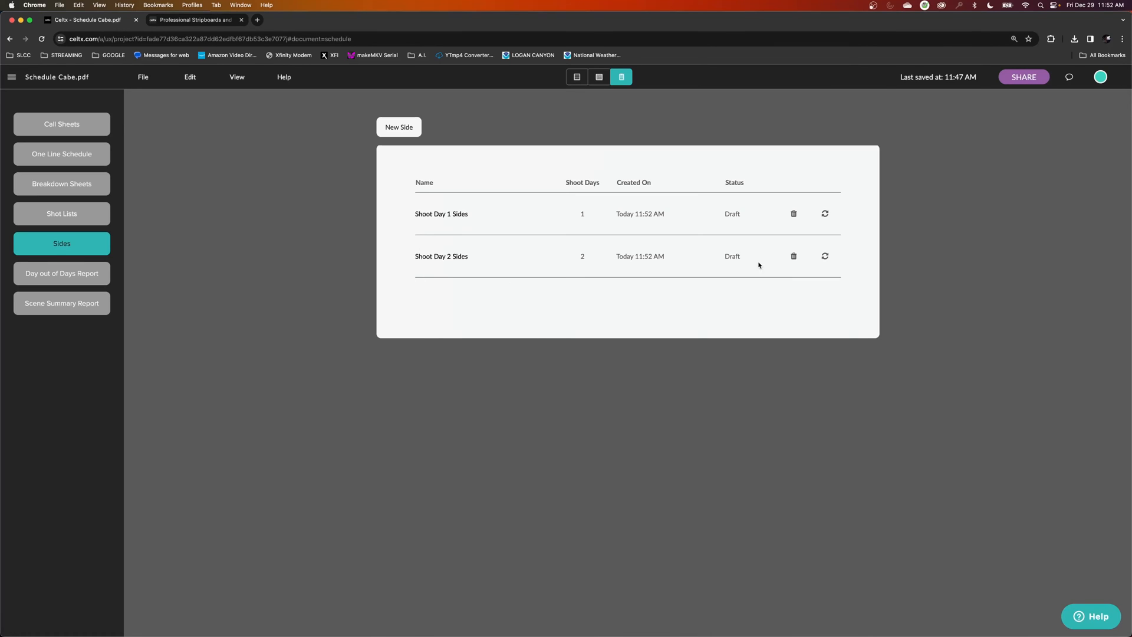
Remove the Shoot Day 2 sides from the list of sides.
click(794, 256)
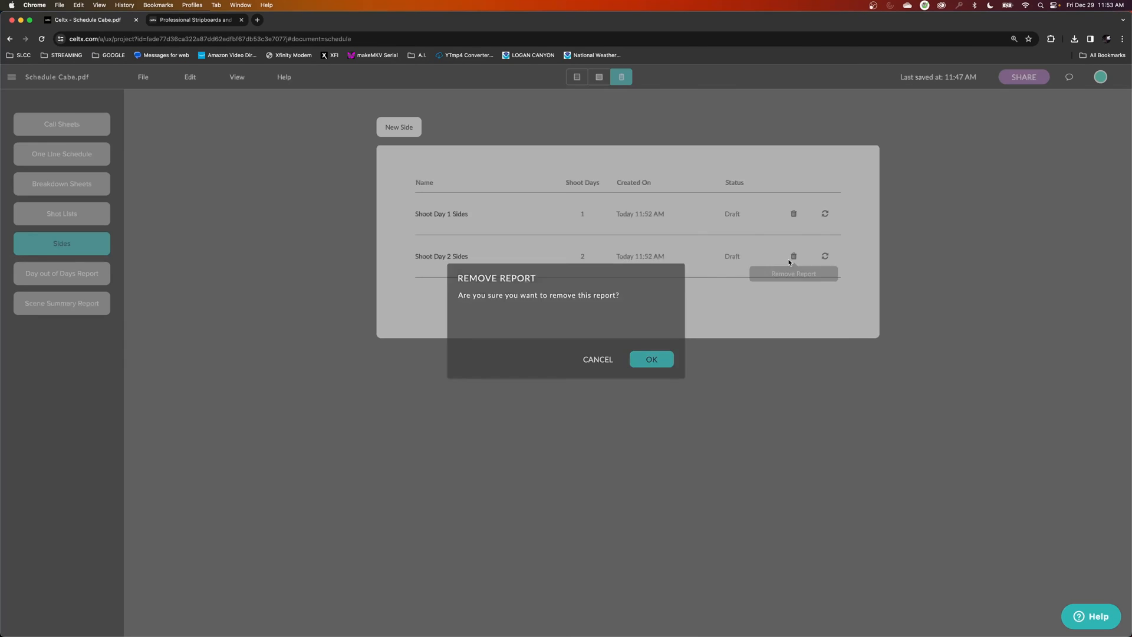
click(648, 387)
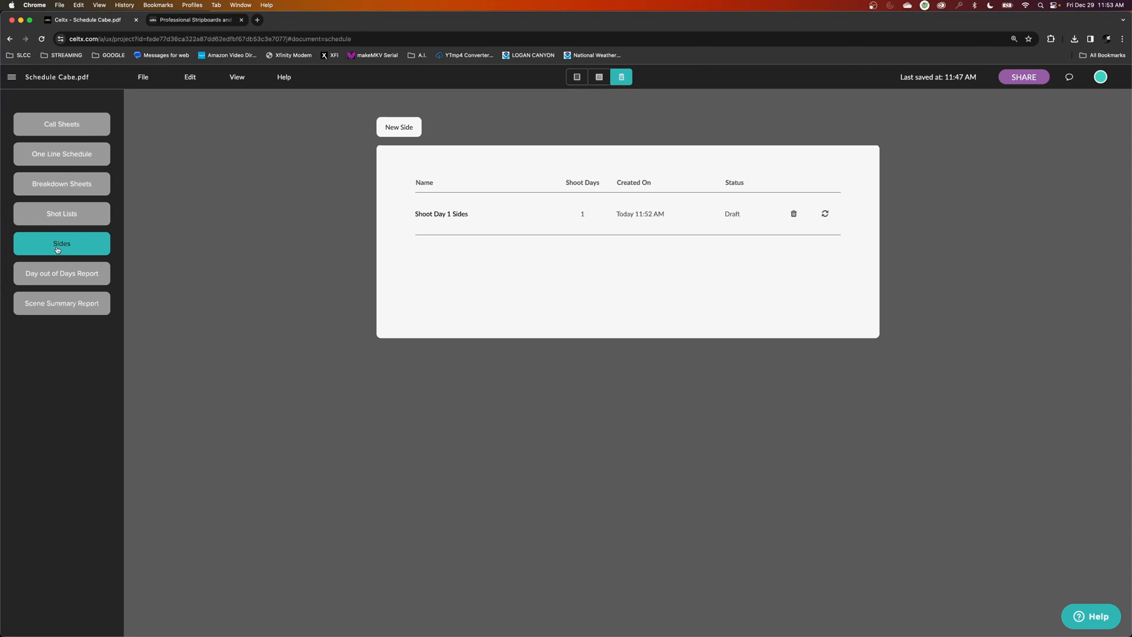
Create a breakdown sheet for Shoot Day 1 and review the production elements listed for its scene.
click(82, 187)
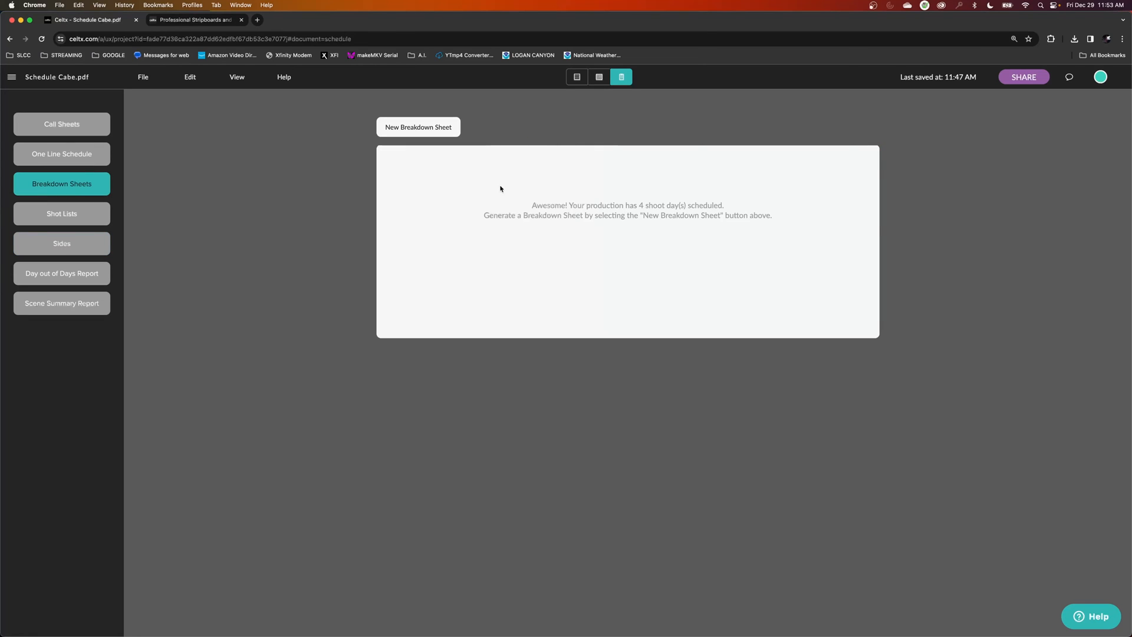
click(433, 129)
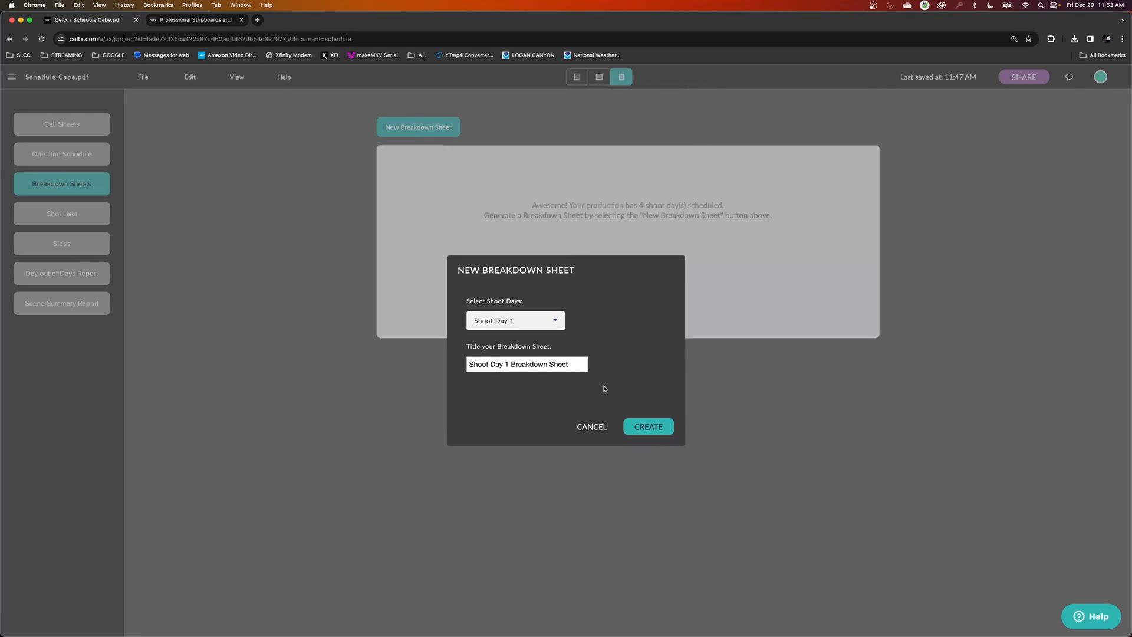
click(648, 428)
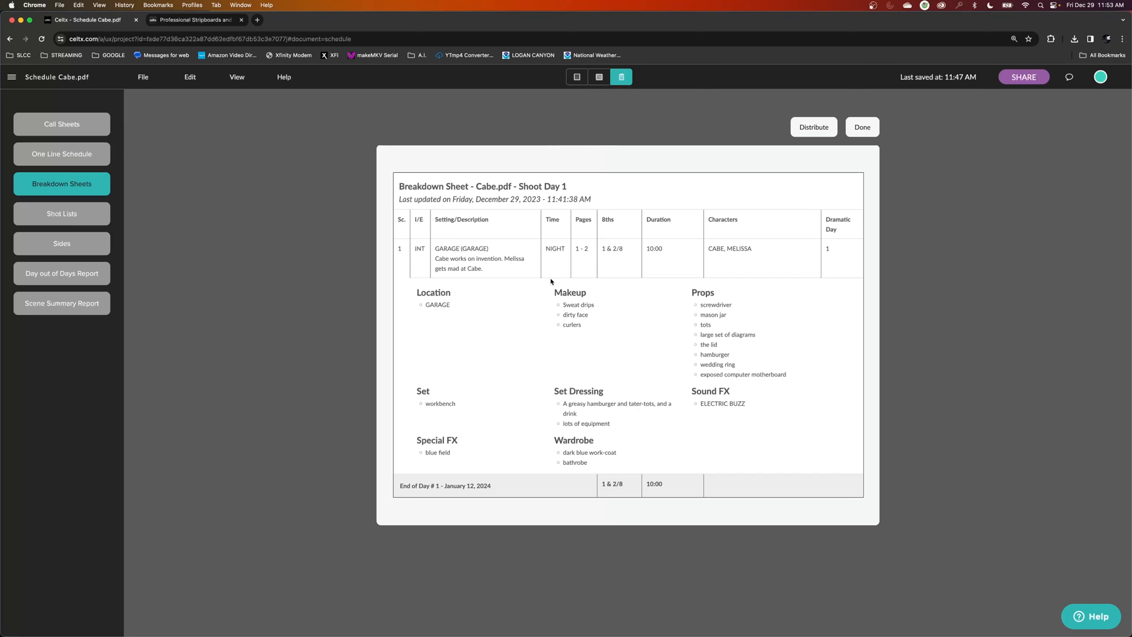
drag(431, 304, 732, 459)
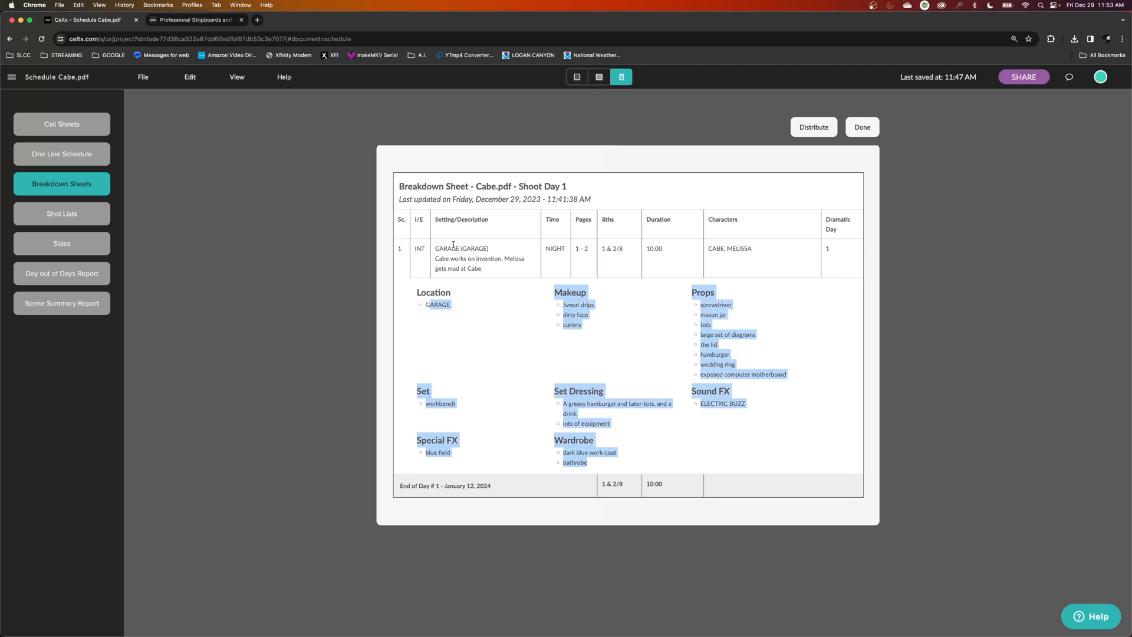
click(870, 128)
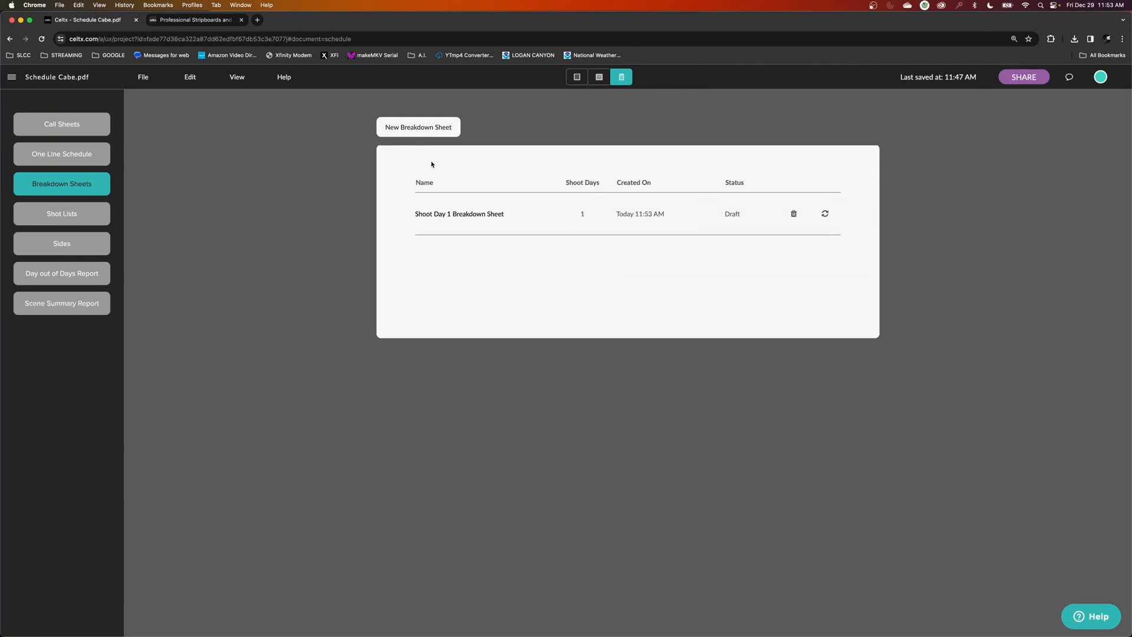
Create a breakdown sheet for Shoot Day 2.
click(433, 136)
click(515, 324)
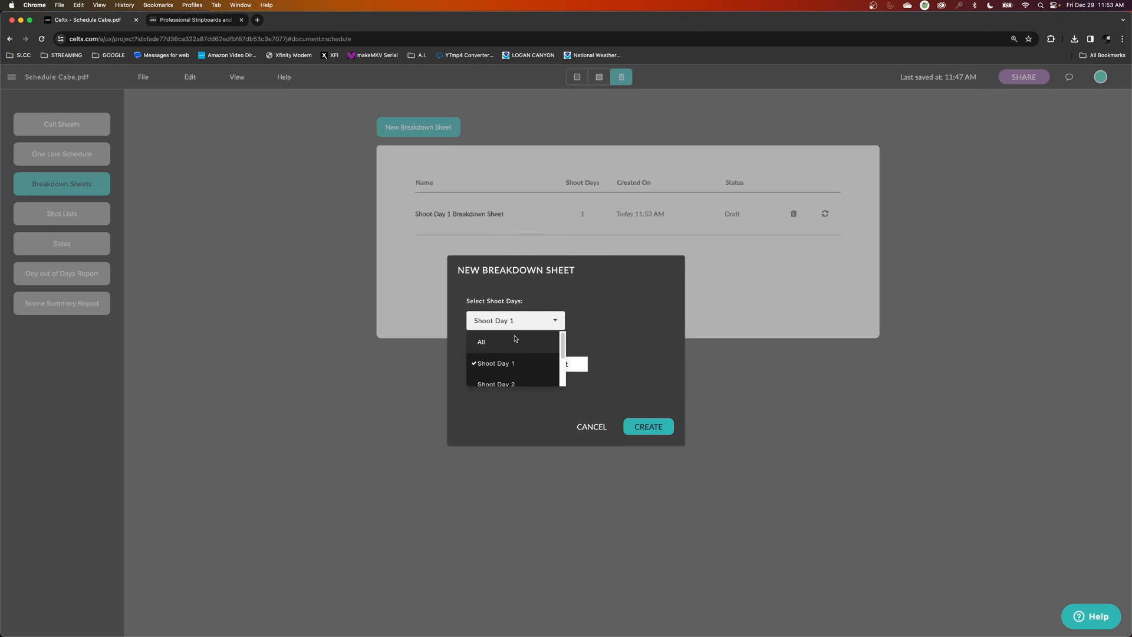
click(495, 384)
click(659, 429)
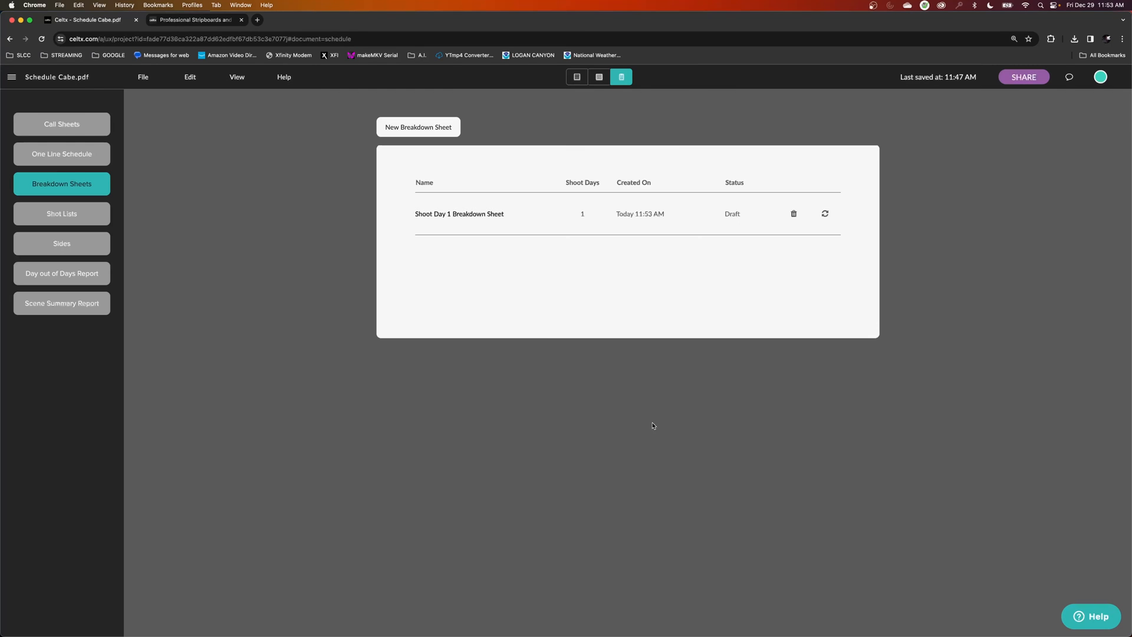
click(442, 130)
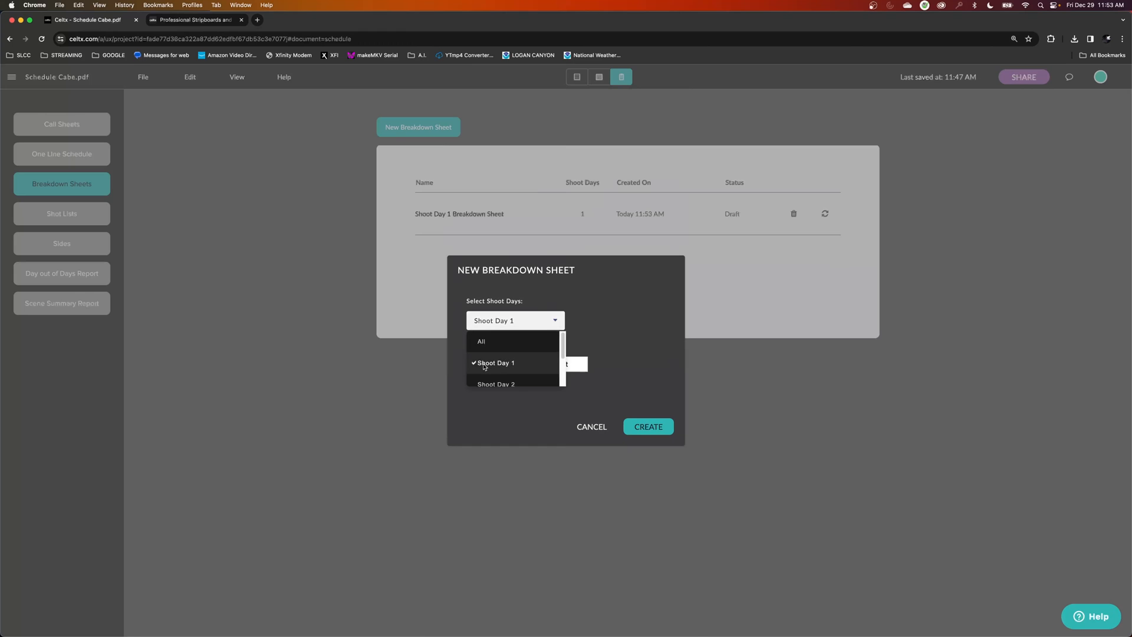
click(502, 382)
click(505, 371)
click(655, 427)
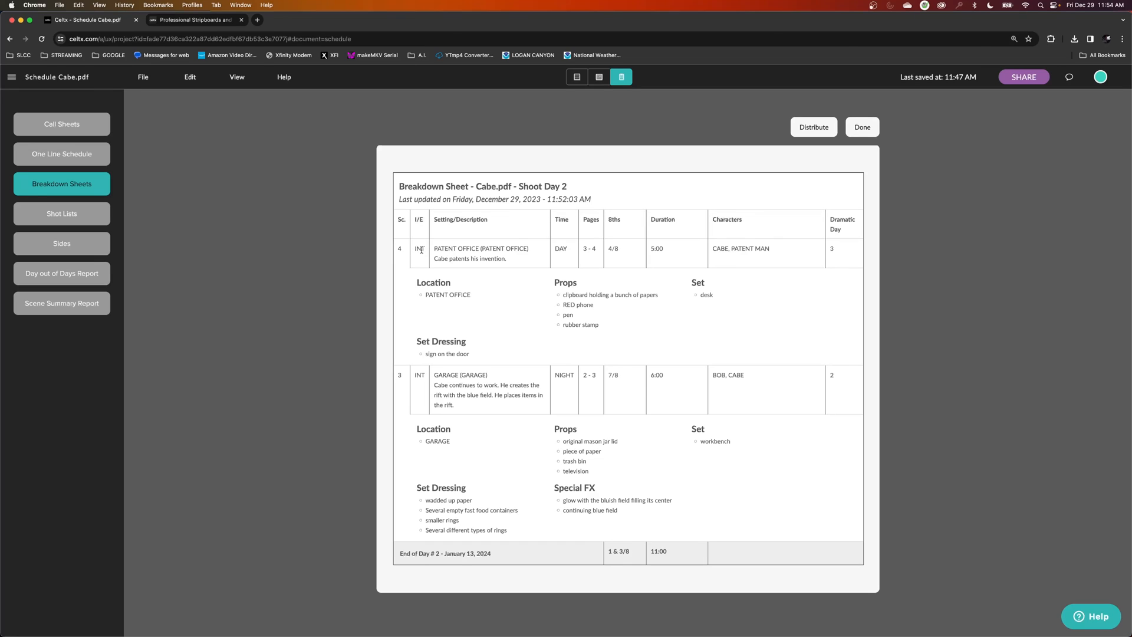
Examine the locations, props, sets, set dressing and special FX listed for scenes 4 and 3 on the Shoot Day 2 breakdown sheet.
drag(399, 248, 721, 346)
click(415, 276)
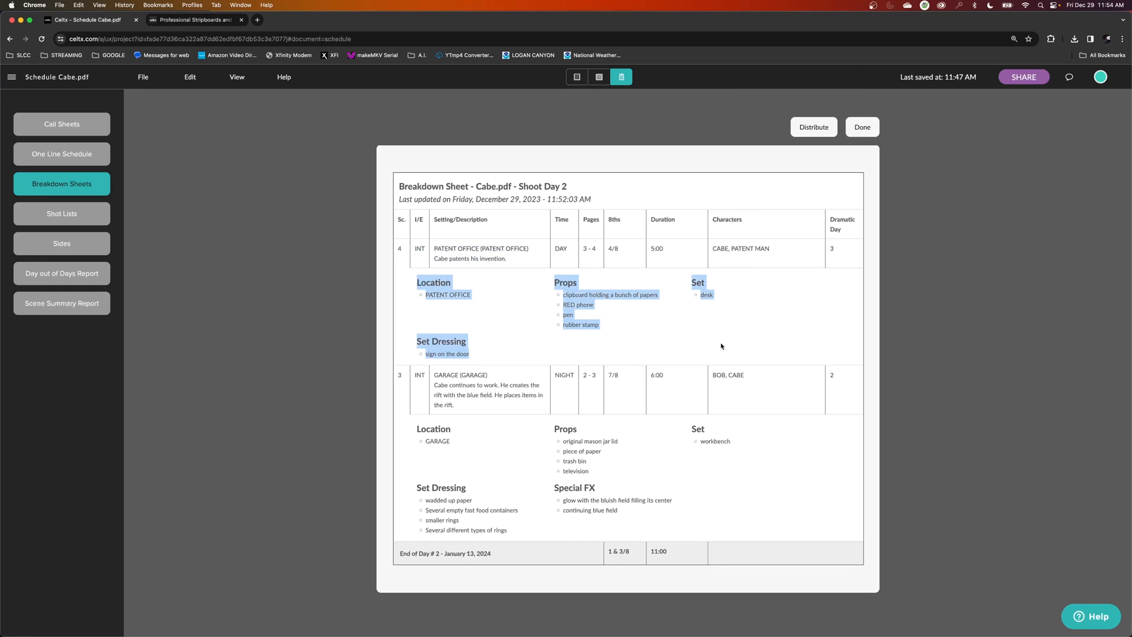
click(419, 427)
drag(420, 427, 702, 516)
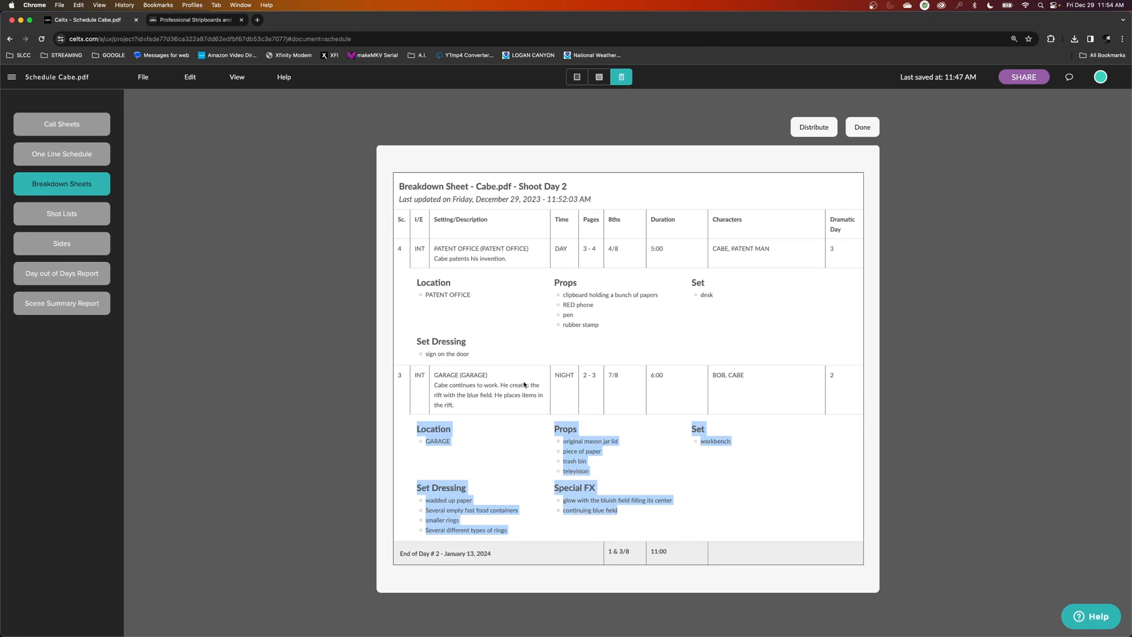
click(448, 429)
drag(437, 430, 701, 514)
click(744, 408)
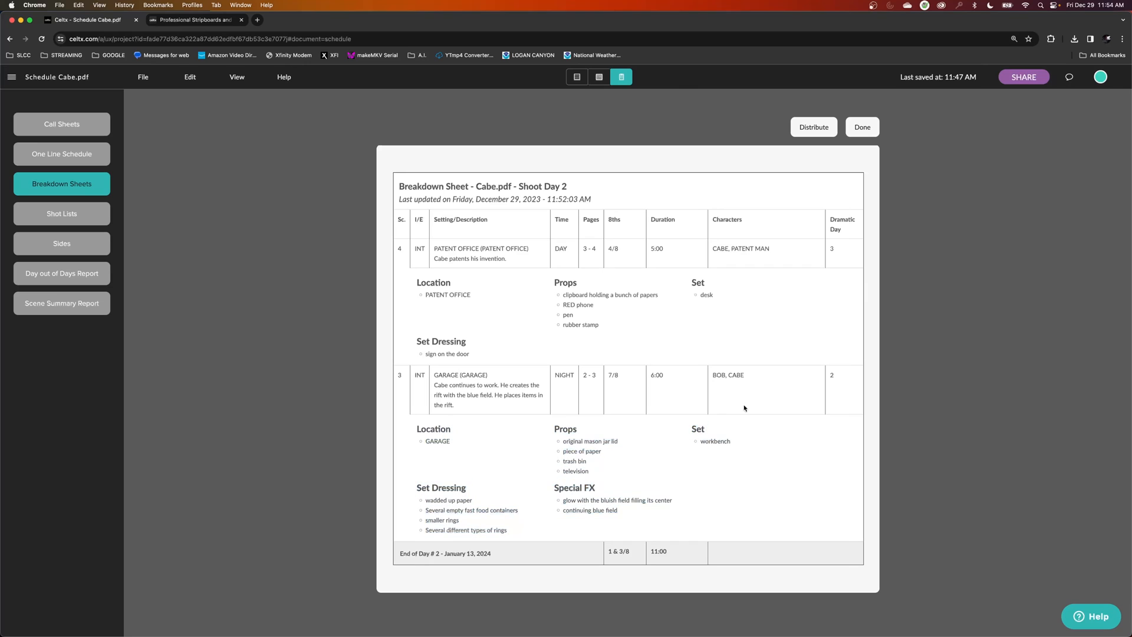
click(858, 130)
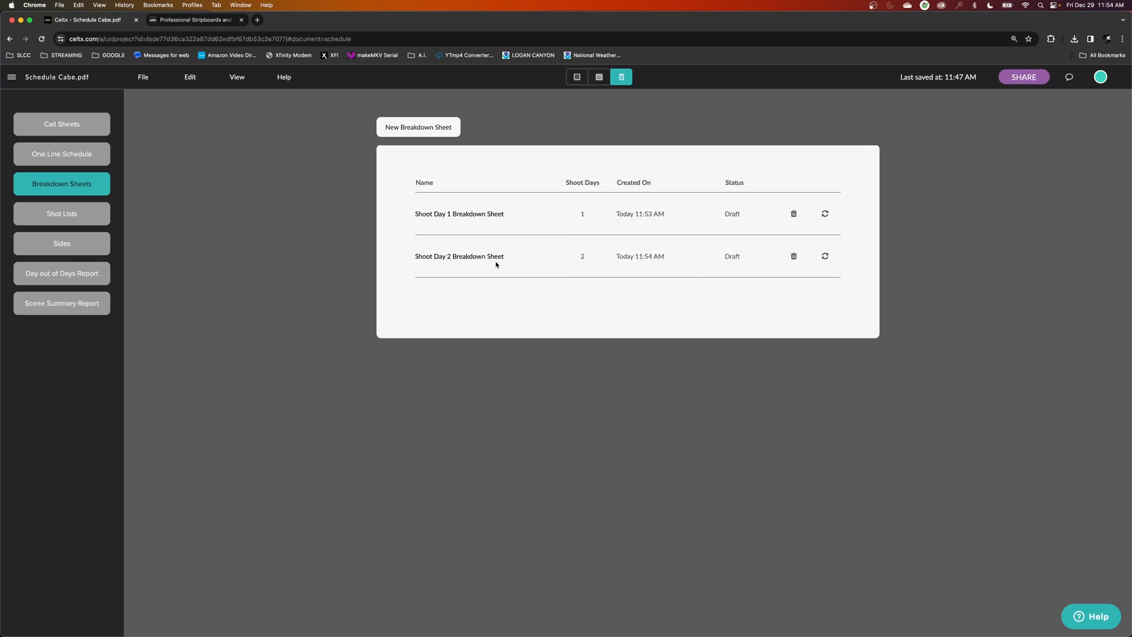
Remove the Shoot Day 2 breakdown sheet from the report list.
click(794, 257)
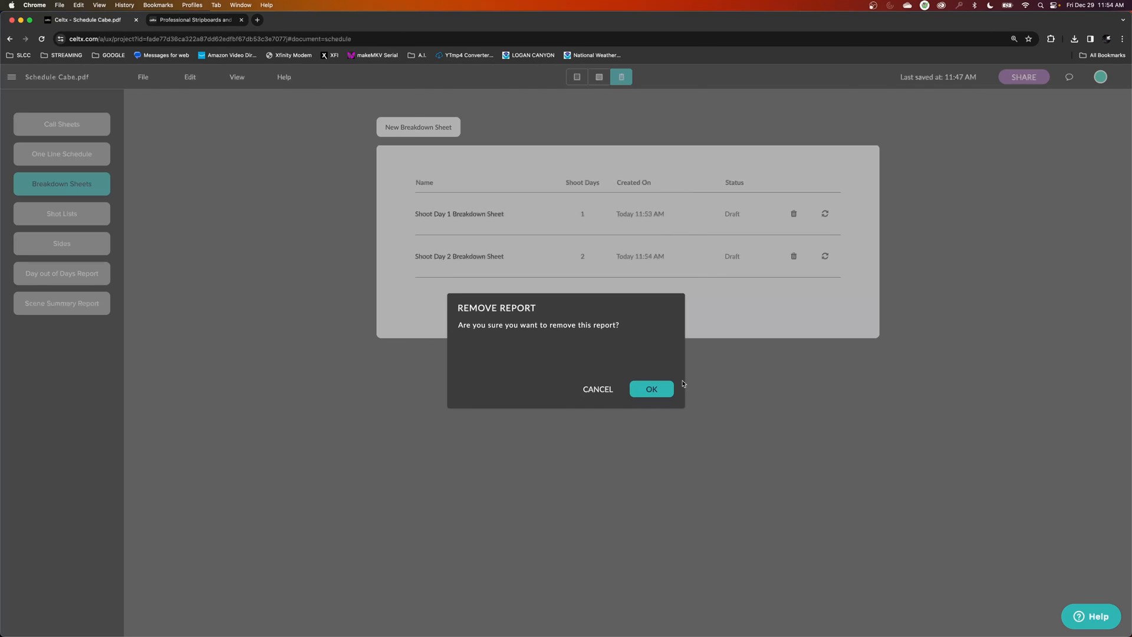
click(671, 388)
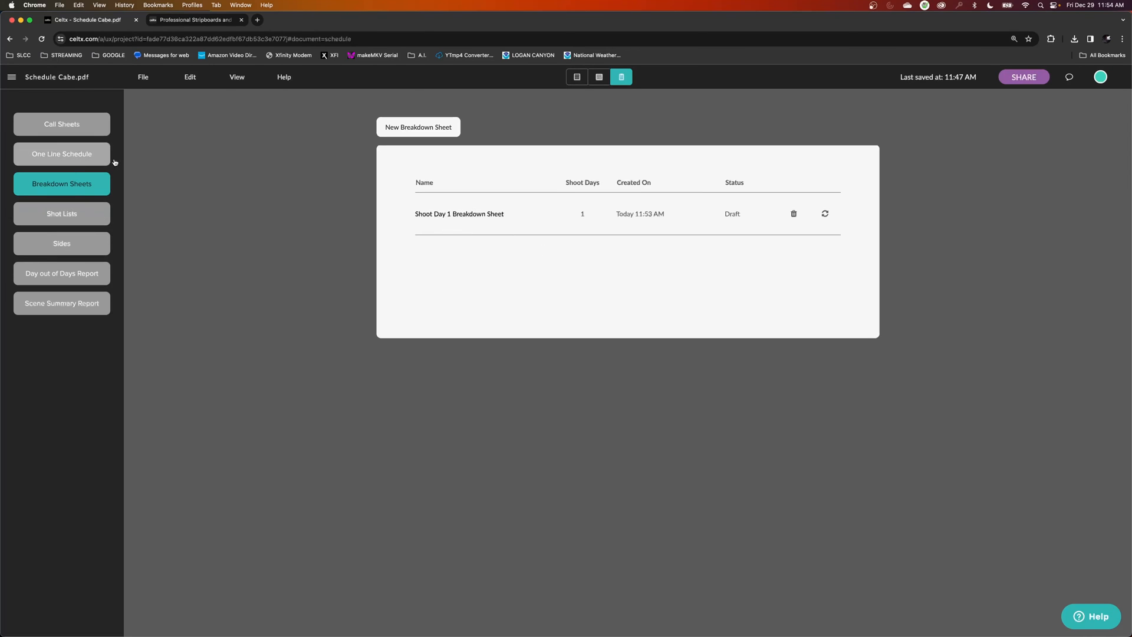
Review the makeup entries on the Shoot Day 1 breakdown sheet and return to the list of breakdown sheets.
click(447, 217)
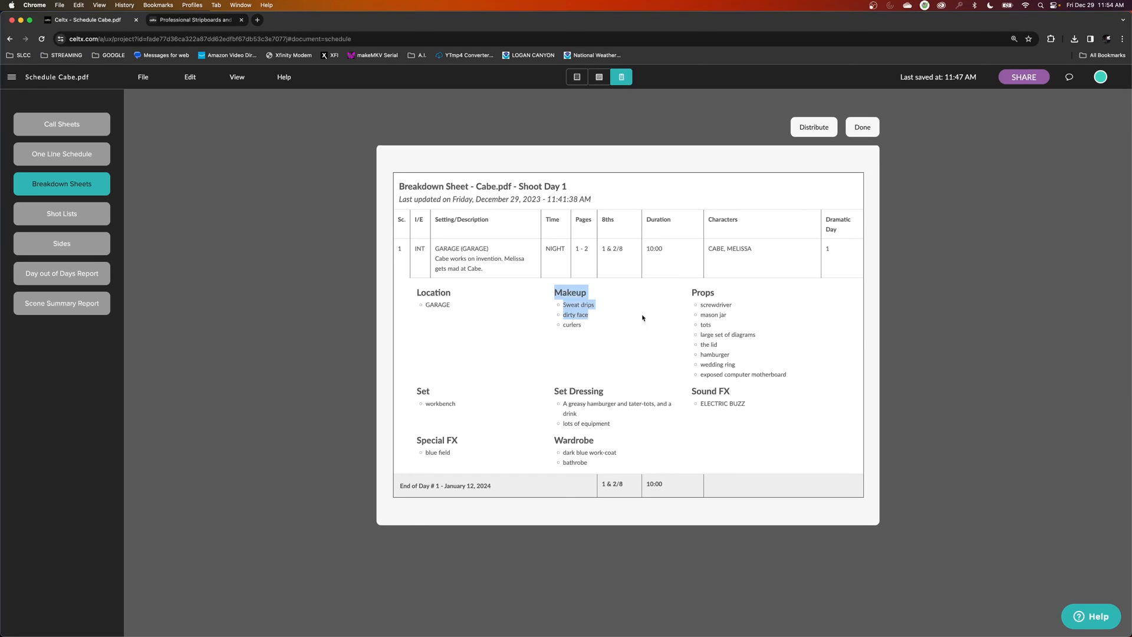
click(862, 129)
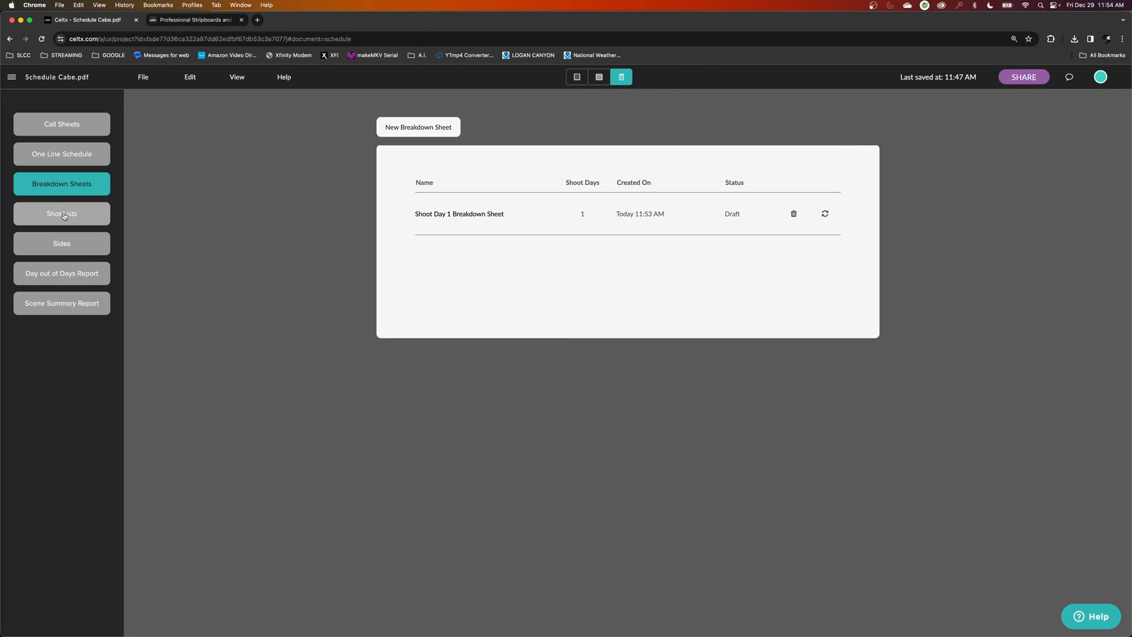
Create a call sheet for Shoot Day 1 with the next day summary on, and look over its sections.
click(89, 130)
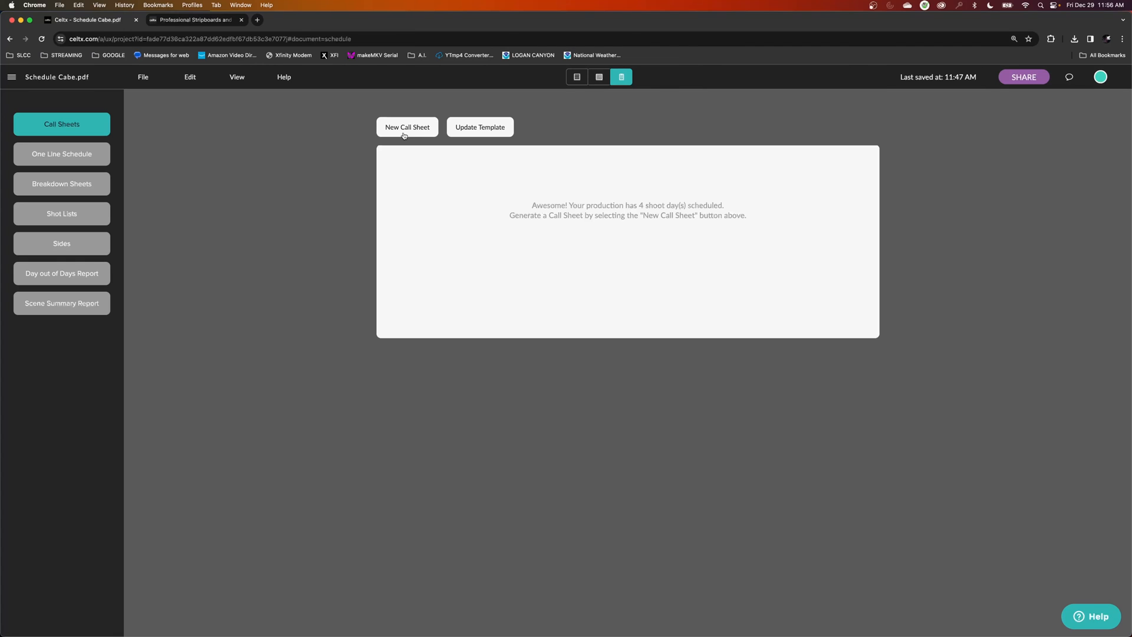
click(406, 133)
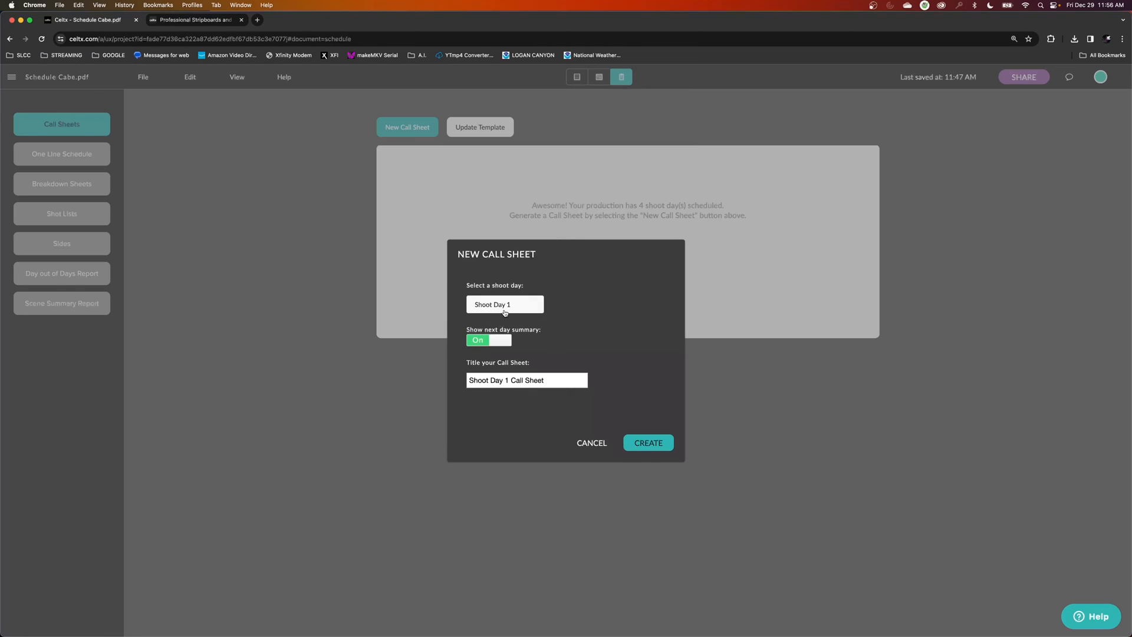
click(656, 448)
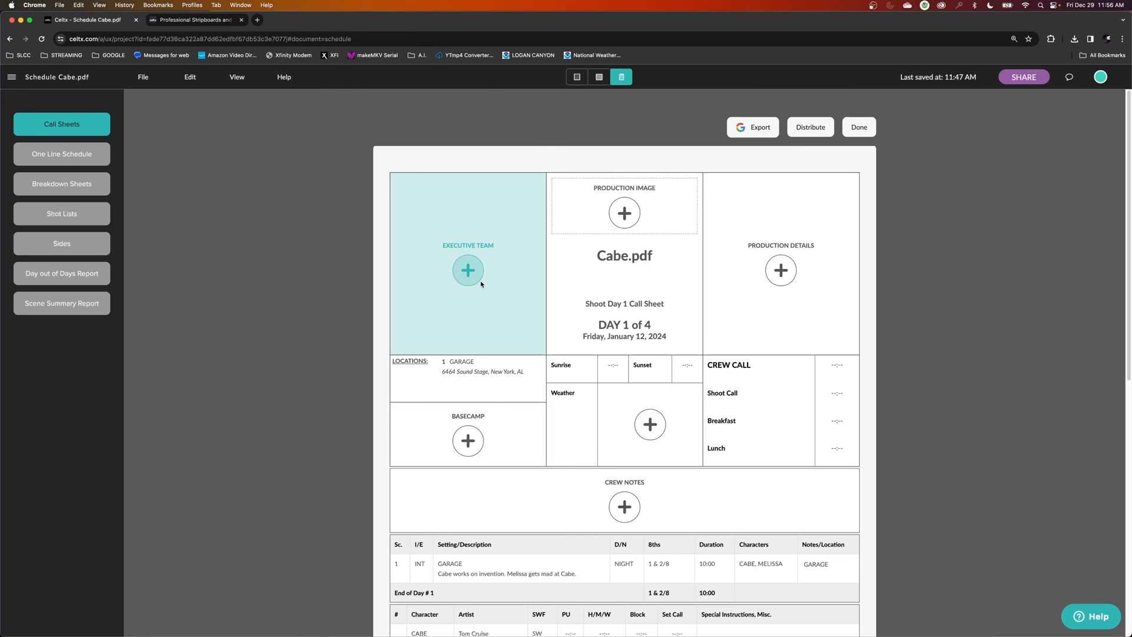
scroll(516, 255, down, 3)
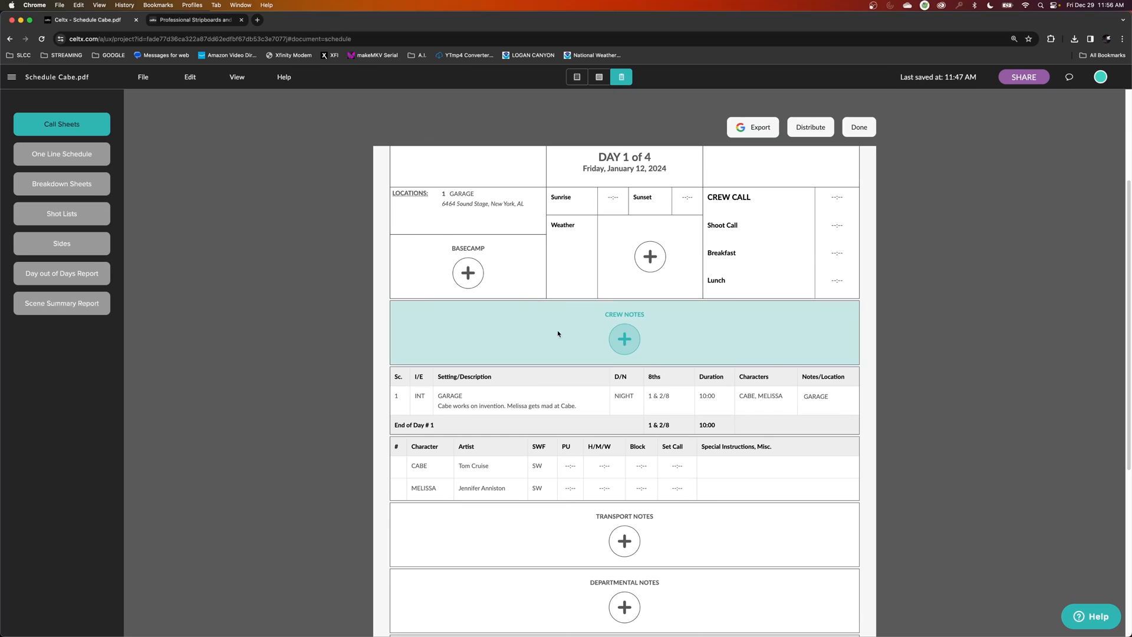
scroll(480, 306, up, 3)
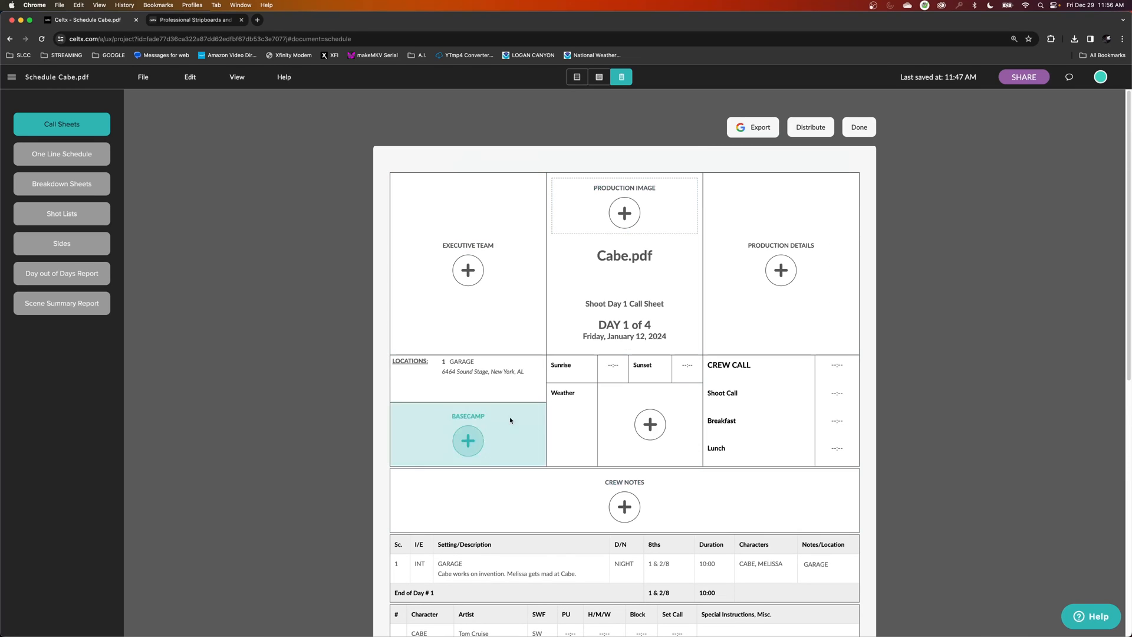
Examine the GARAGE location and its address in the locations section of the Shoot Day 1 call sheet.
mouse_move(12, 78)
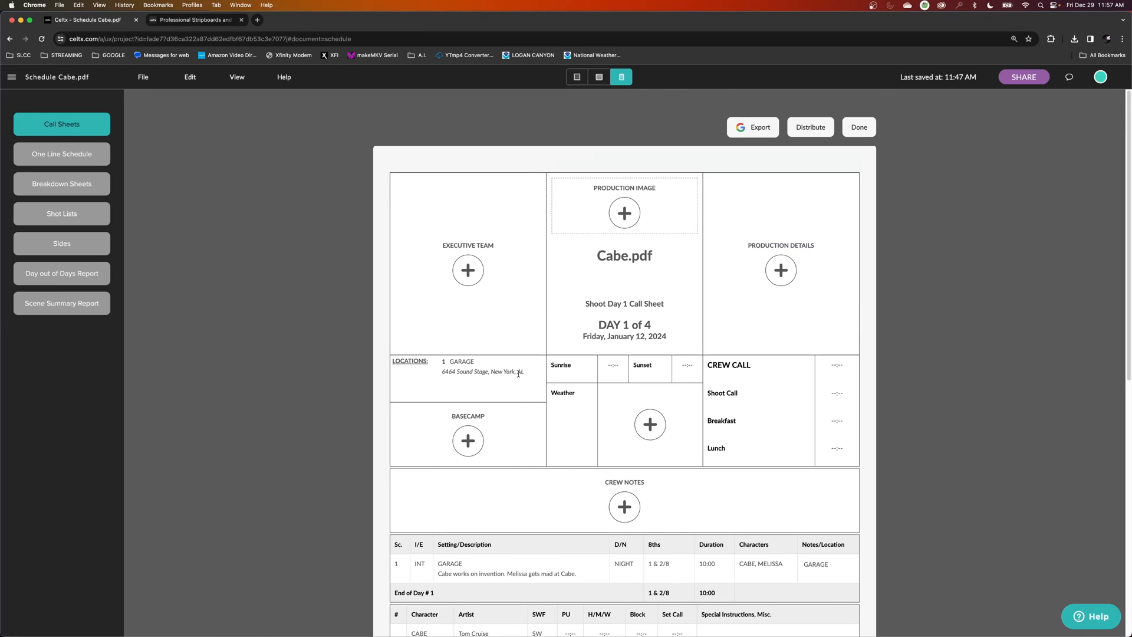
drag(524, 372, 440, 373)
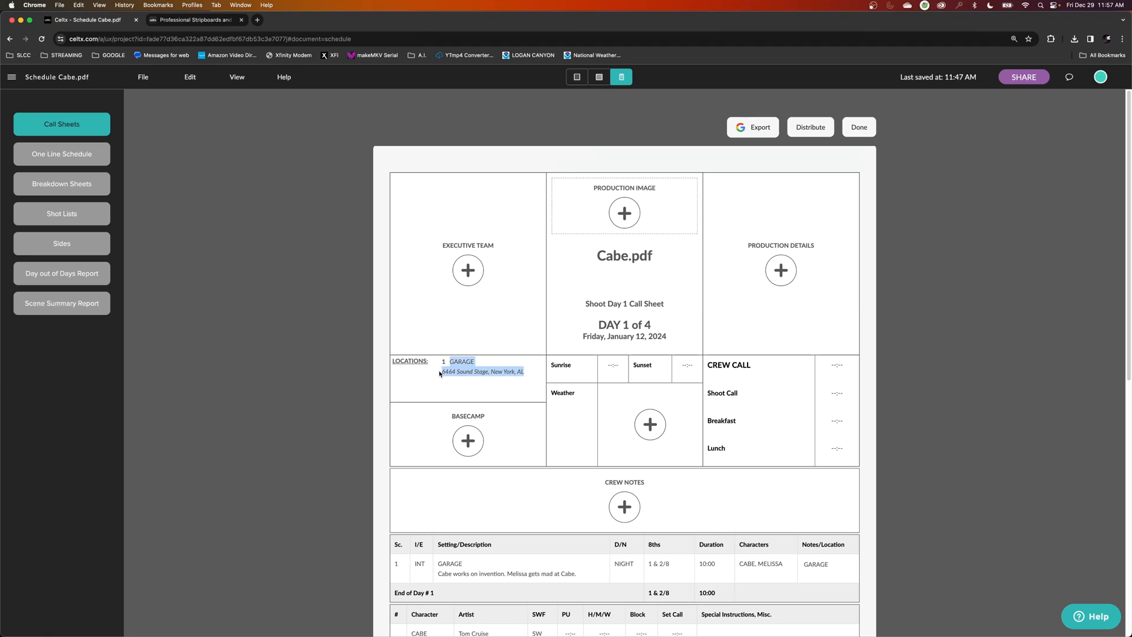
click(445, 379)
double_click(471, 373)
click(501, 373)
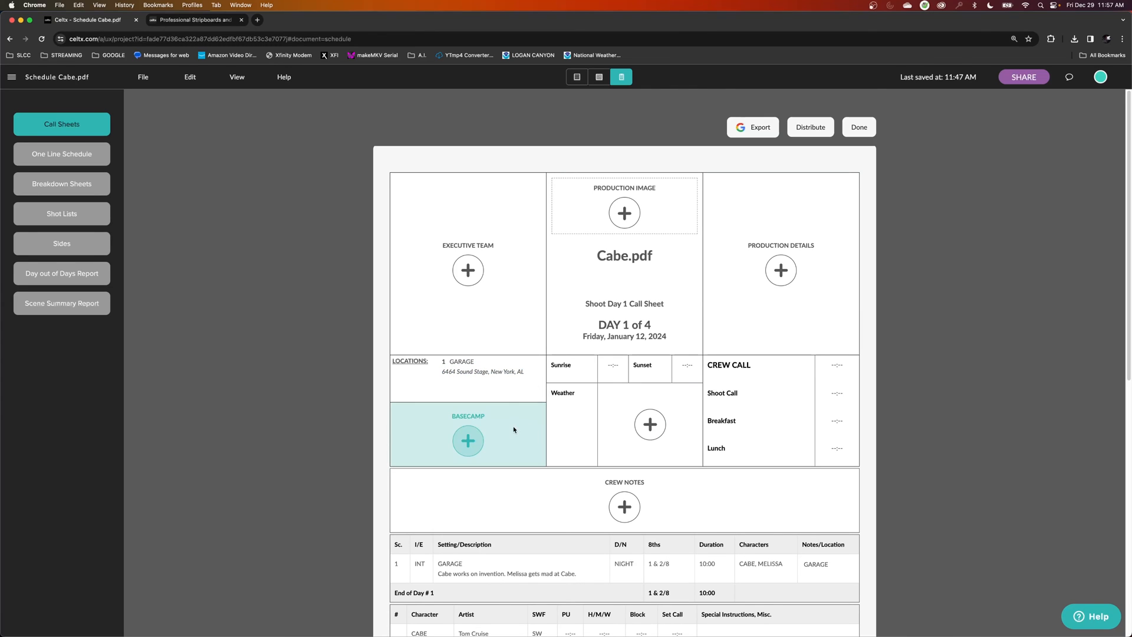
drag(464, 373, 510, 381)
click(505, 381)
click(510, 381)
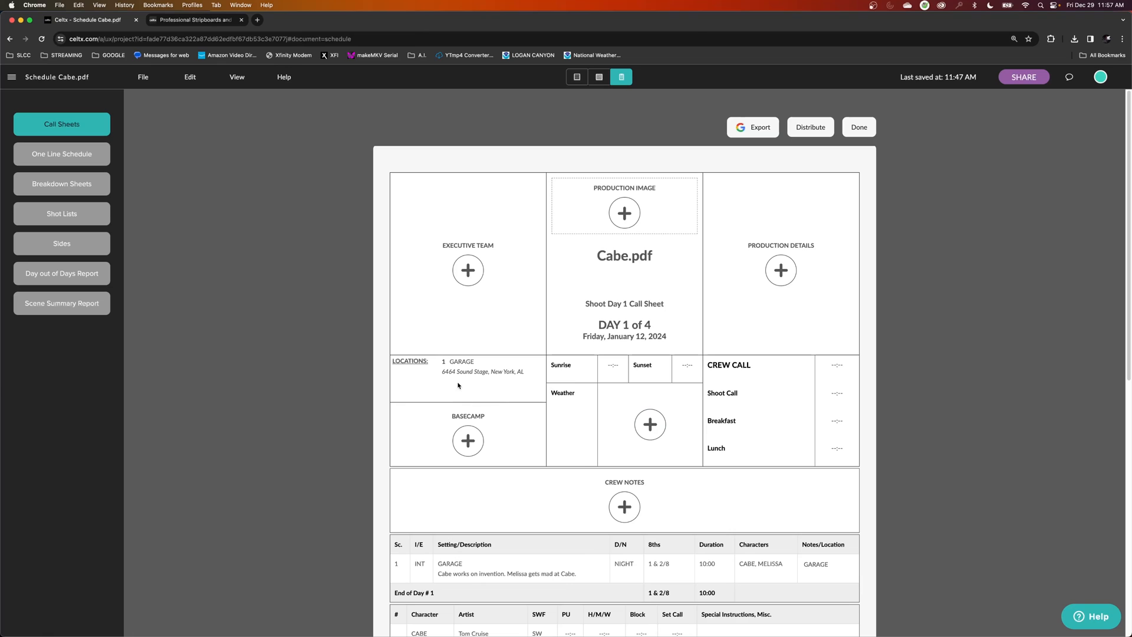
drag(445, 371, 517, 372)
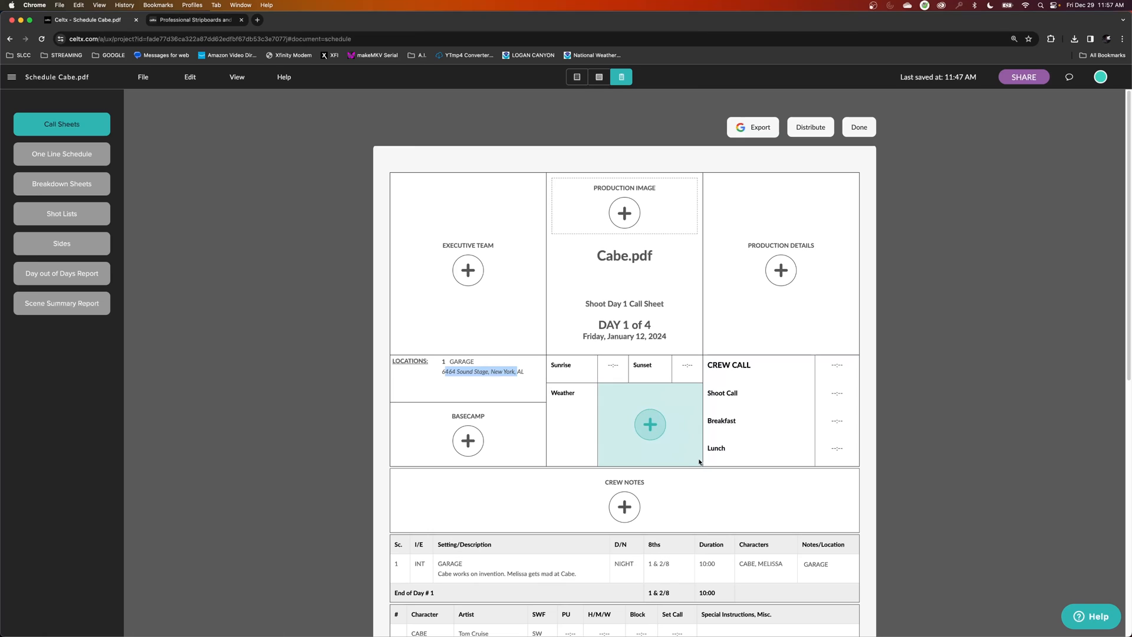
View the Production Details fields of the Shoot Day 1 call sheet and leave them without saving.
click(781, 270)
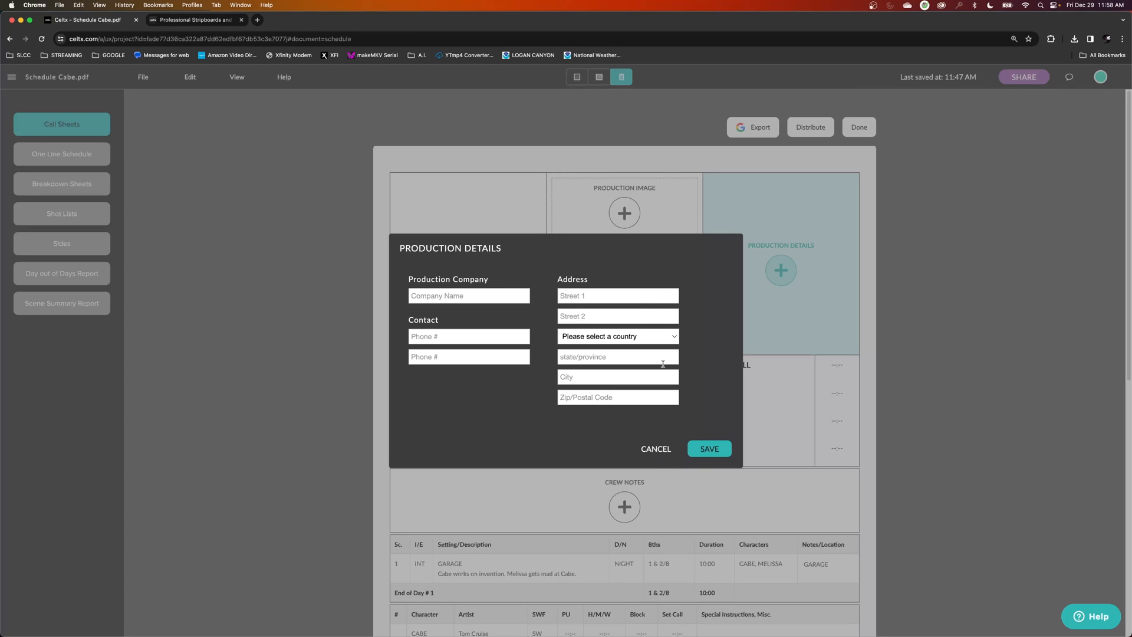
click(658, 451)
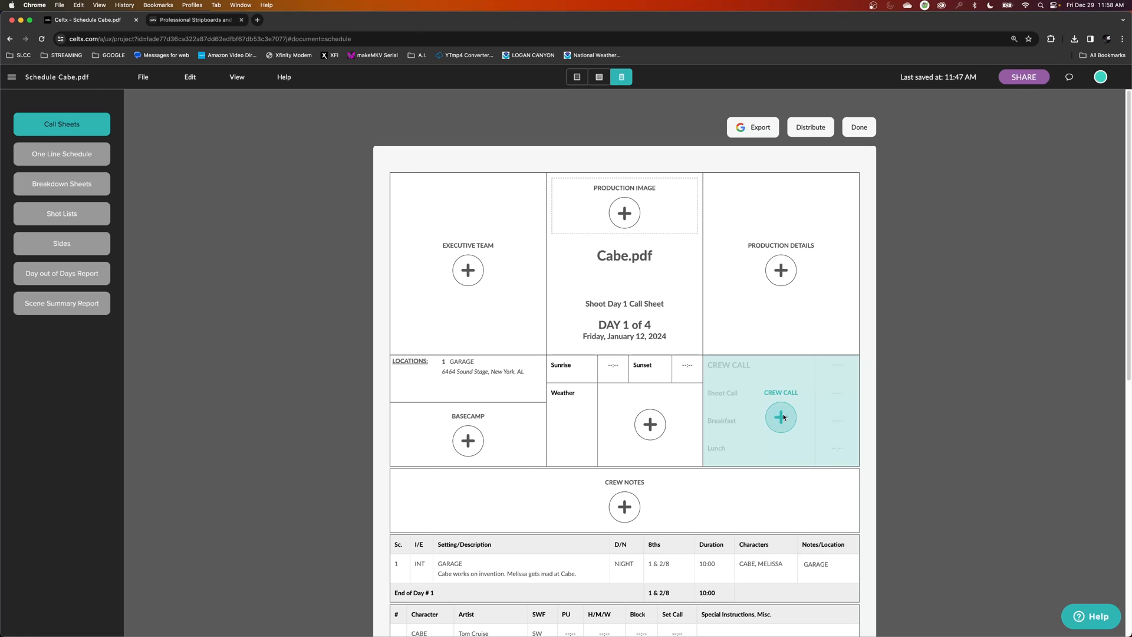
Open the crew call times on the Shoot Day 1 call sheet and set Crew Call to 8:00.
click(781, 416)
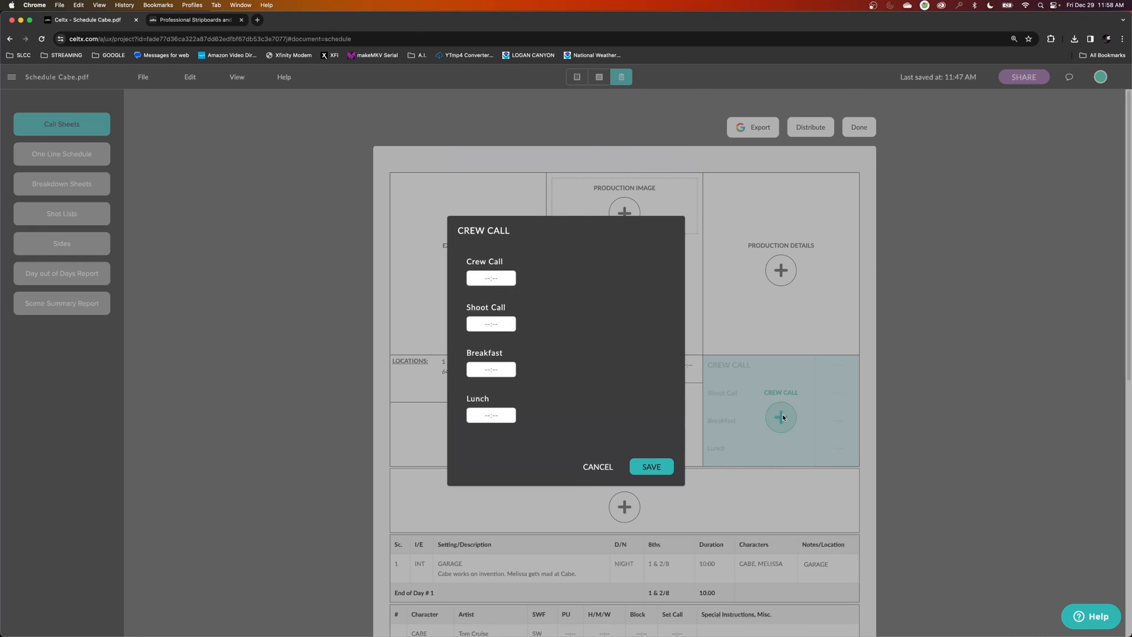
click(488, 278)
text(1)
drag(502, 278, 484, 277)
text(3:00)
click(497, 314)
click(490, 277)
text(8:00)
click(555, 300)
Set Shoot Call to 11:00 and Lunch to 13:00, leaving Breakfast empty, and save the crew call times.
click(489, 324)
text(11:00)
click(494, 412)
text(1:400)
drag(505, 415, 477, 413)
text(13:00)
click(718, 499)
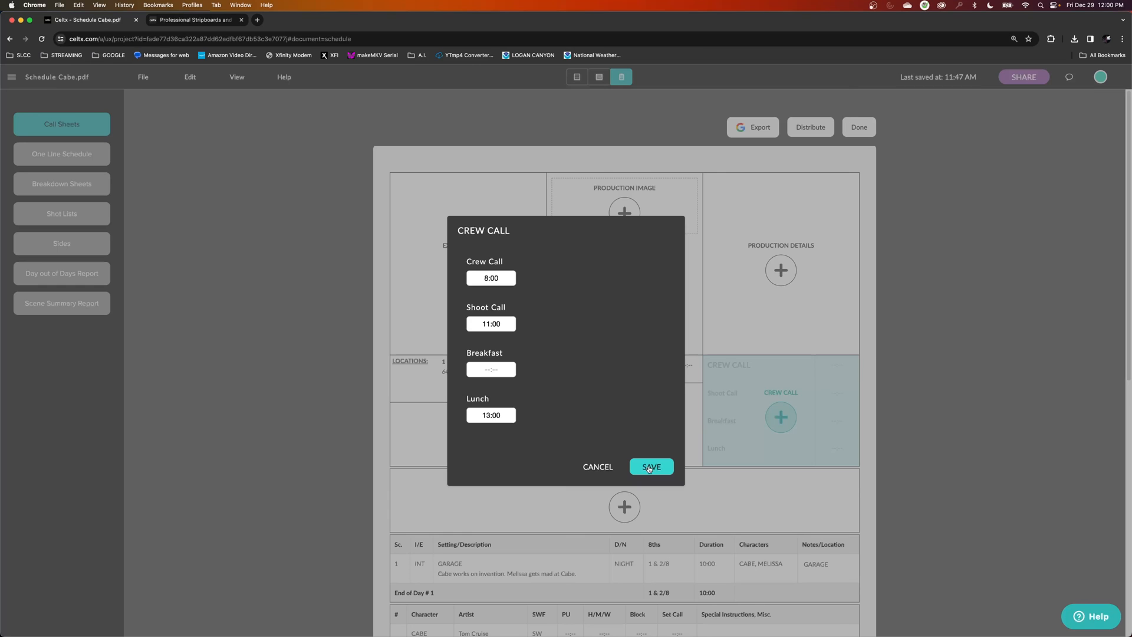
click(649, 468)
scroll(652, 470, down, 4)
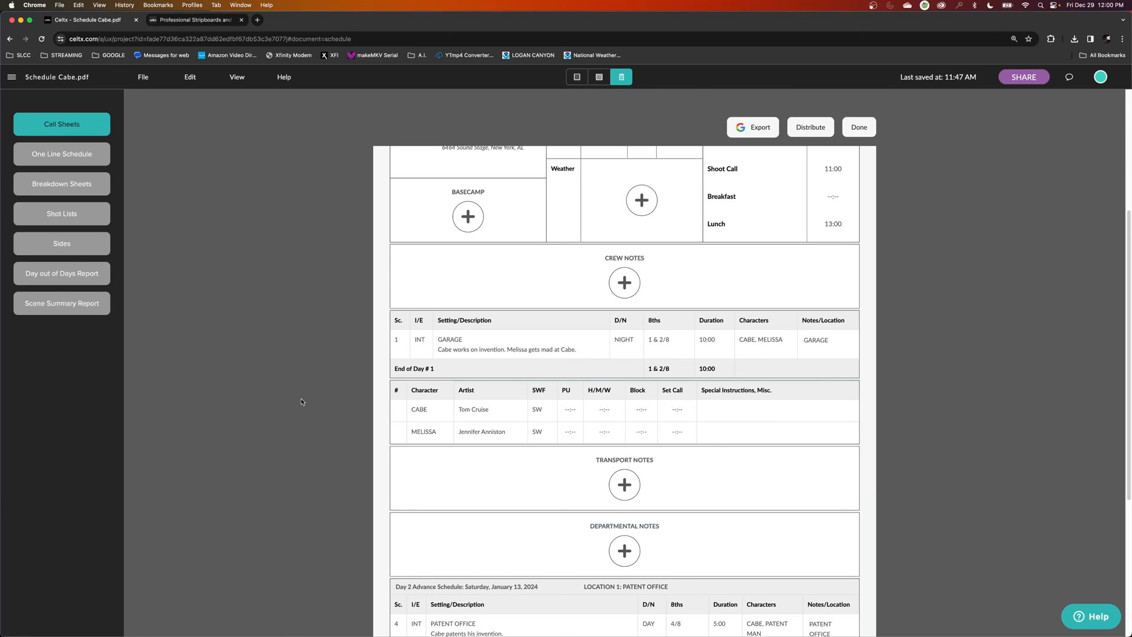
scroll(339, 442, up, 1)
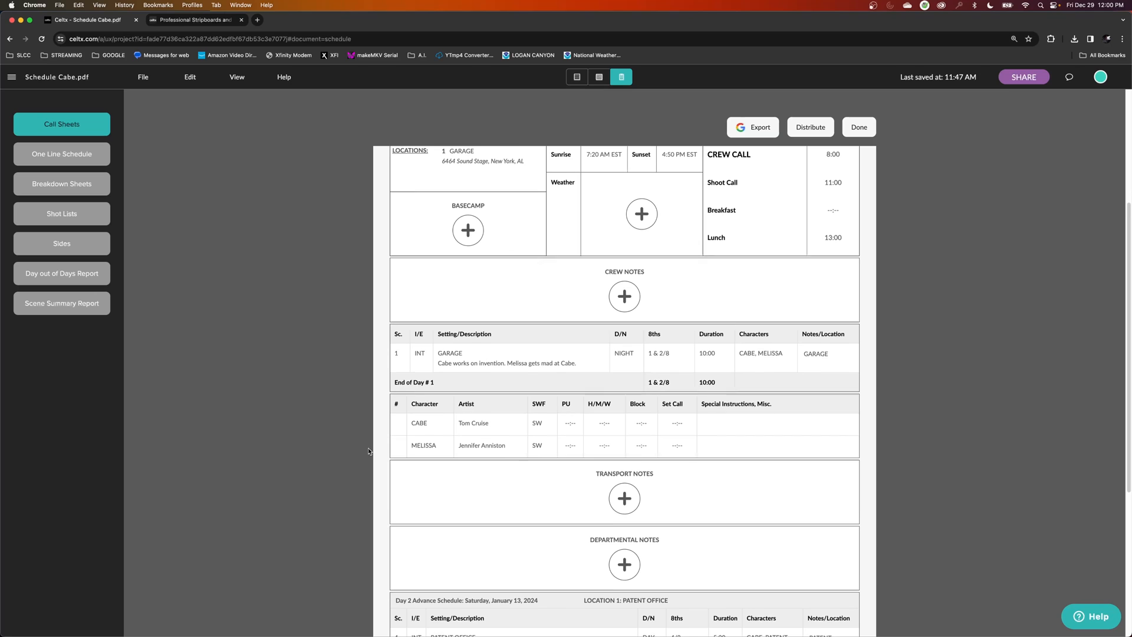
scroll(368, 451, down, 2)
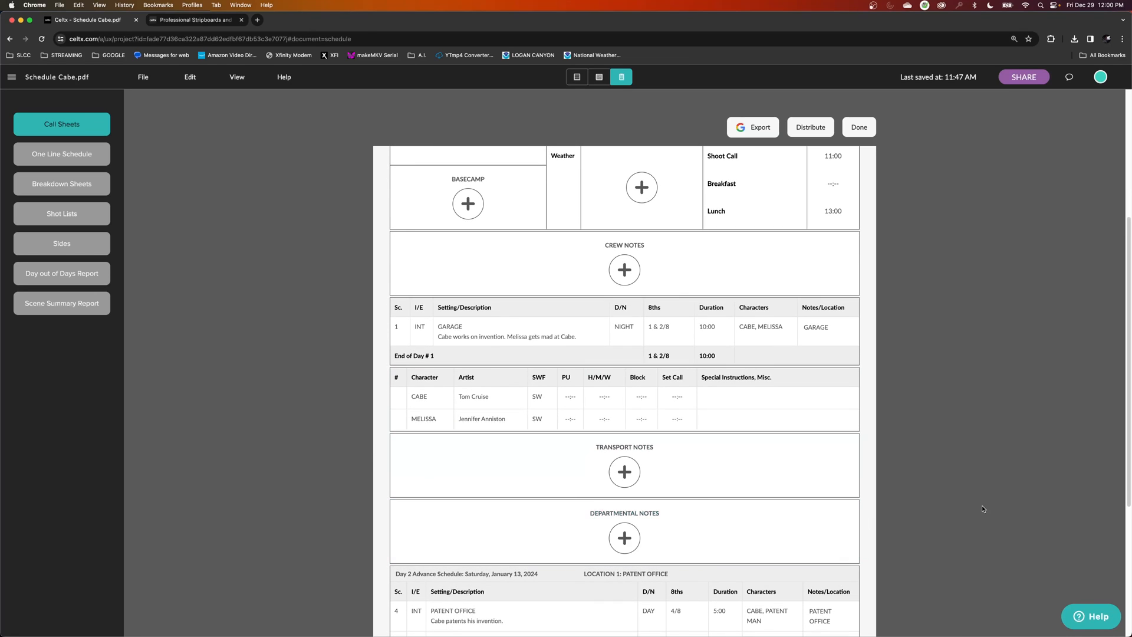
scroll(980, 504, down, 10)
scroll(958, 368, up, 5)
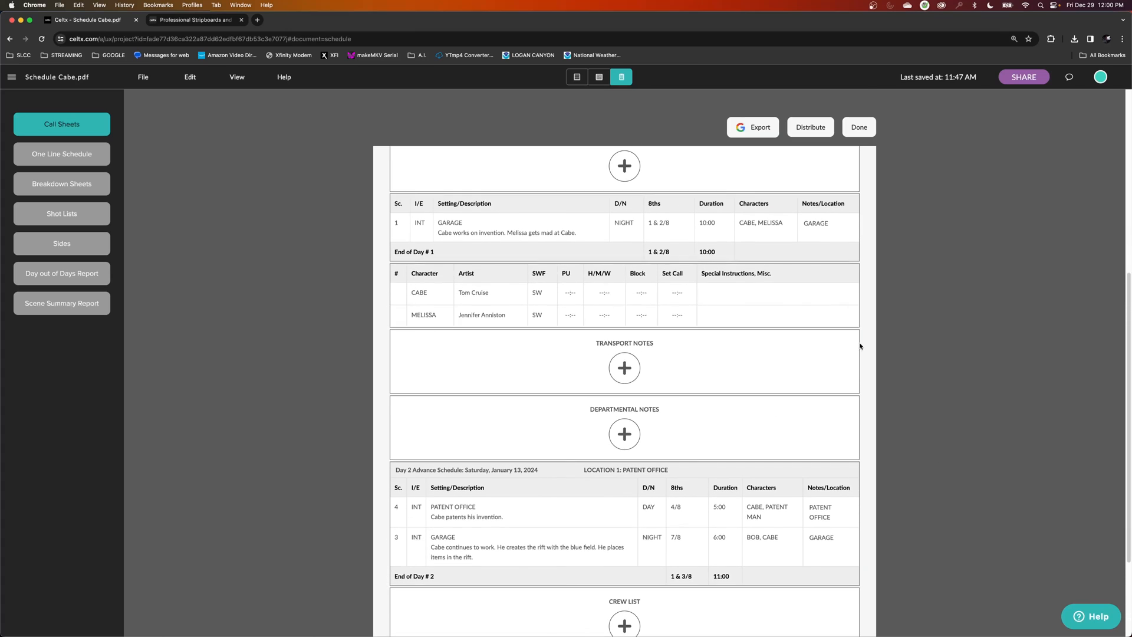
click(622, 299)
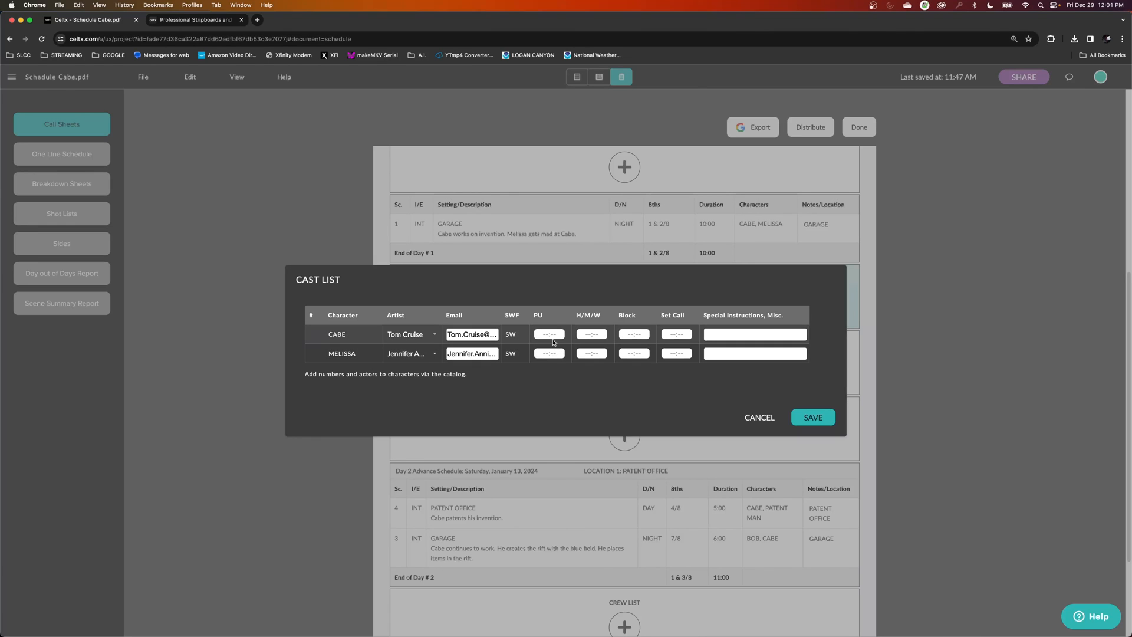
click(589, 334)
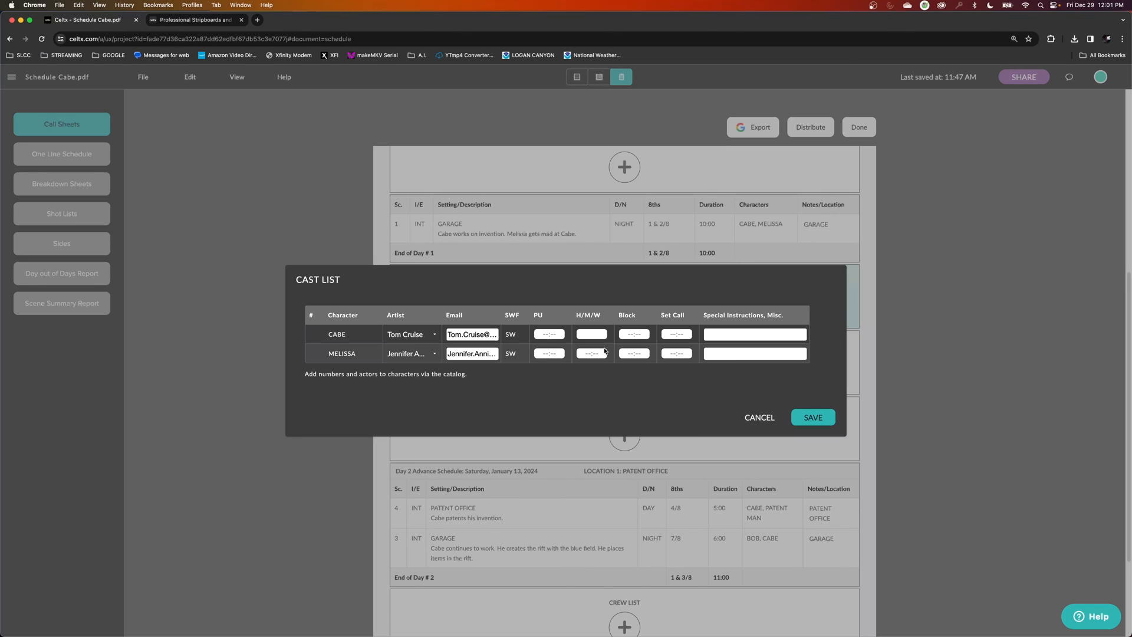
text(9:00)
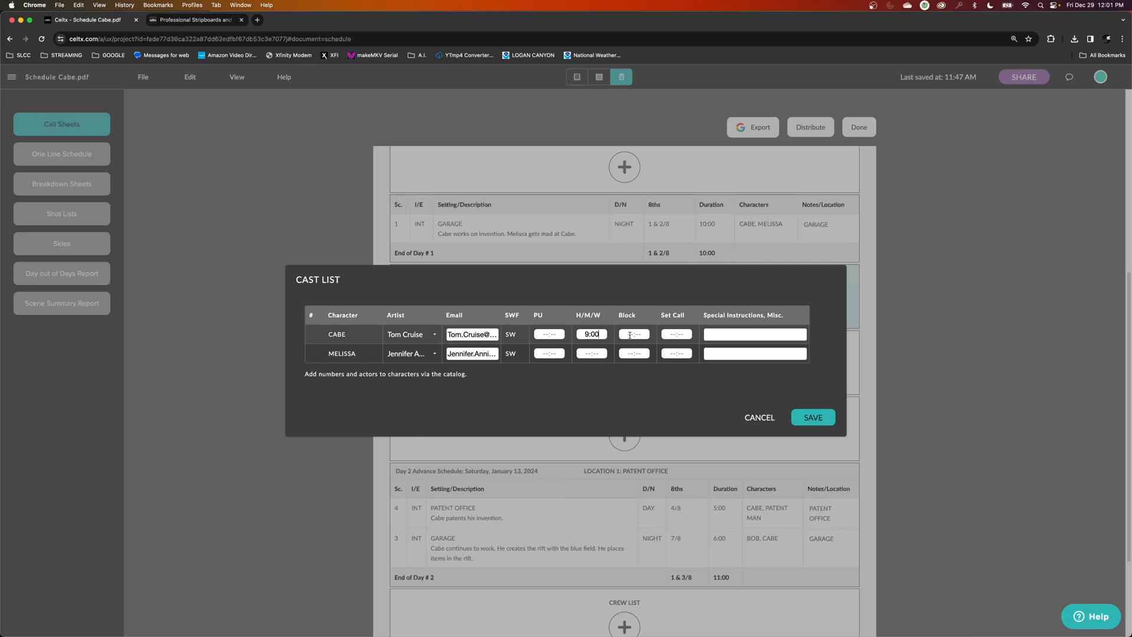
click(672, 334)
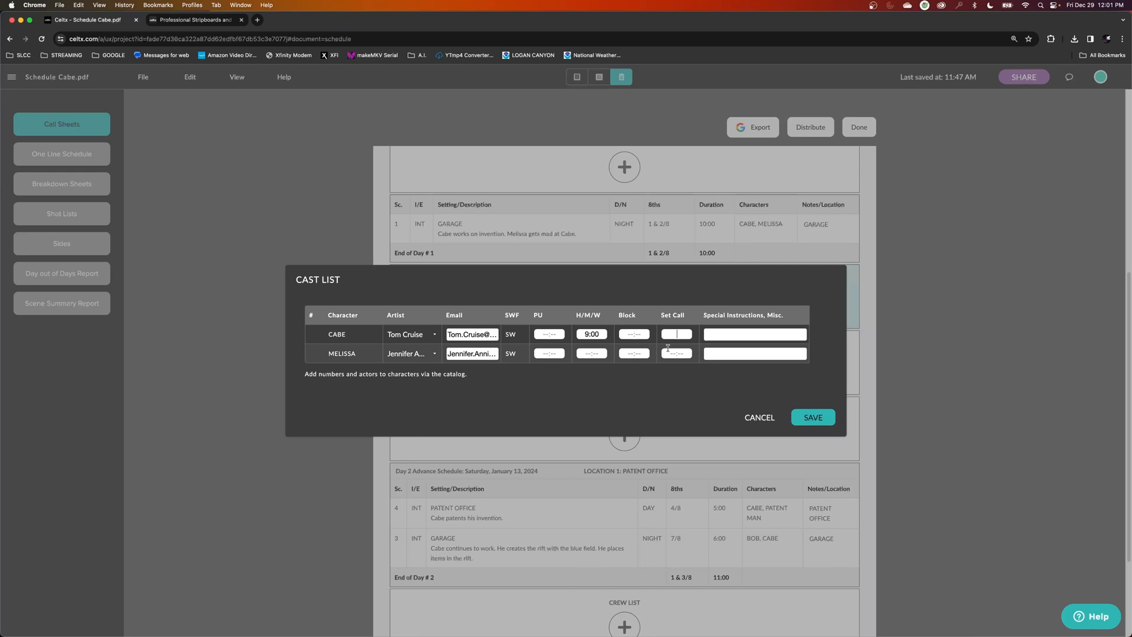
text(11:00)
click(551, 334)
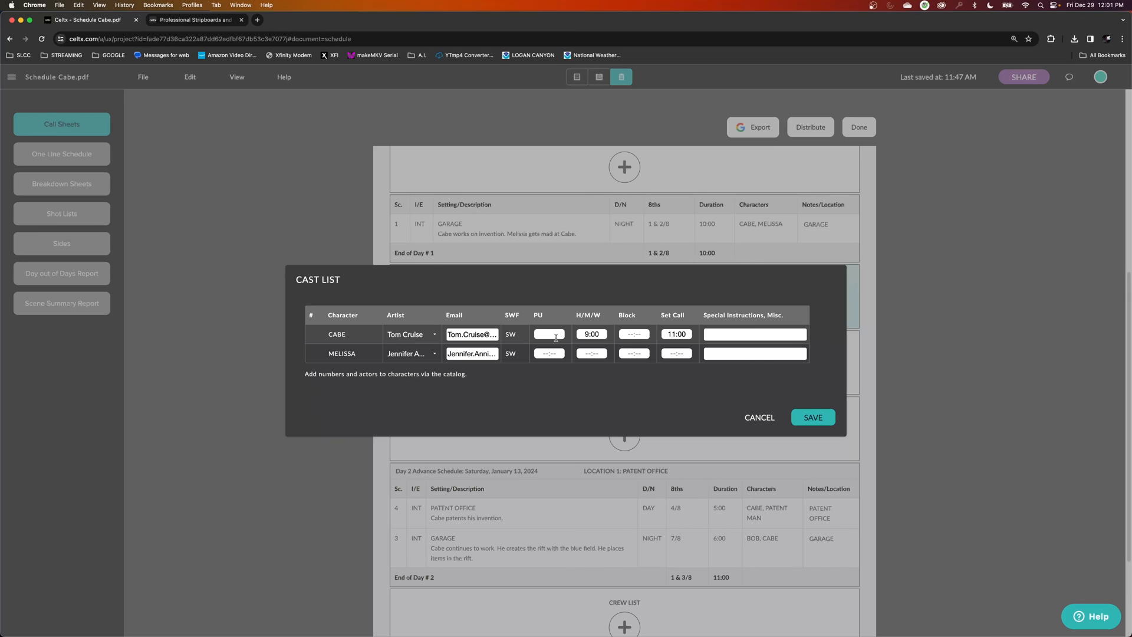
text(8:00)
key(Tab)
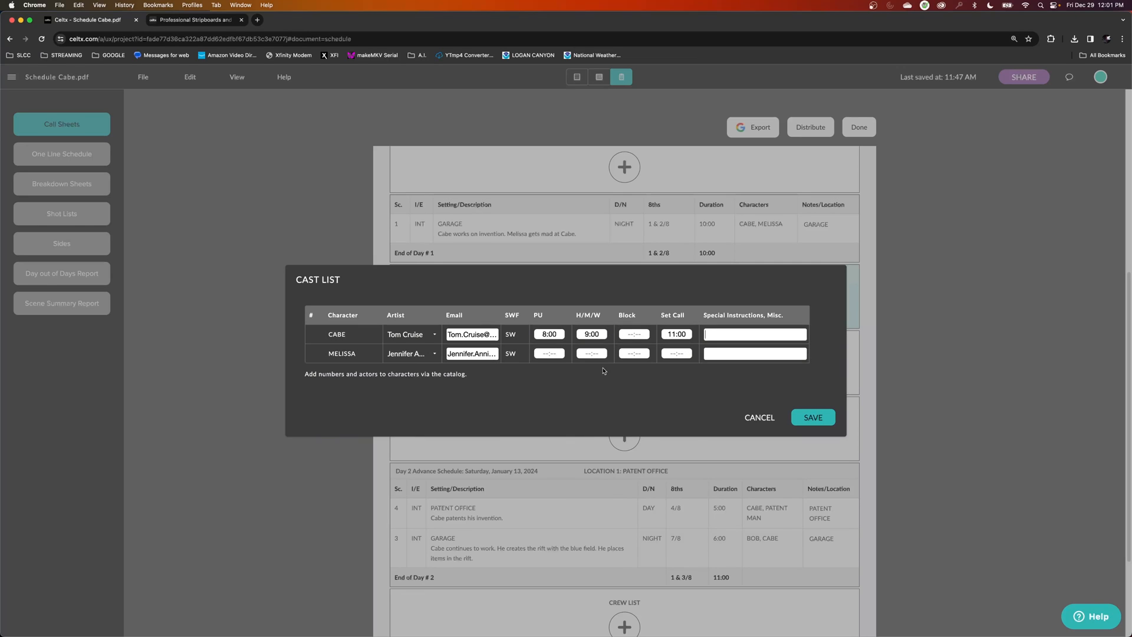
click(549, 354)
text(80)
click(591, 353)
click(759, 416)
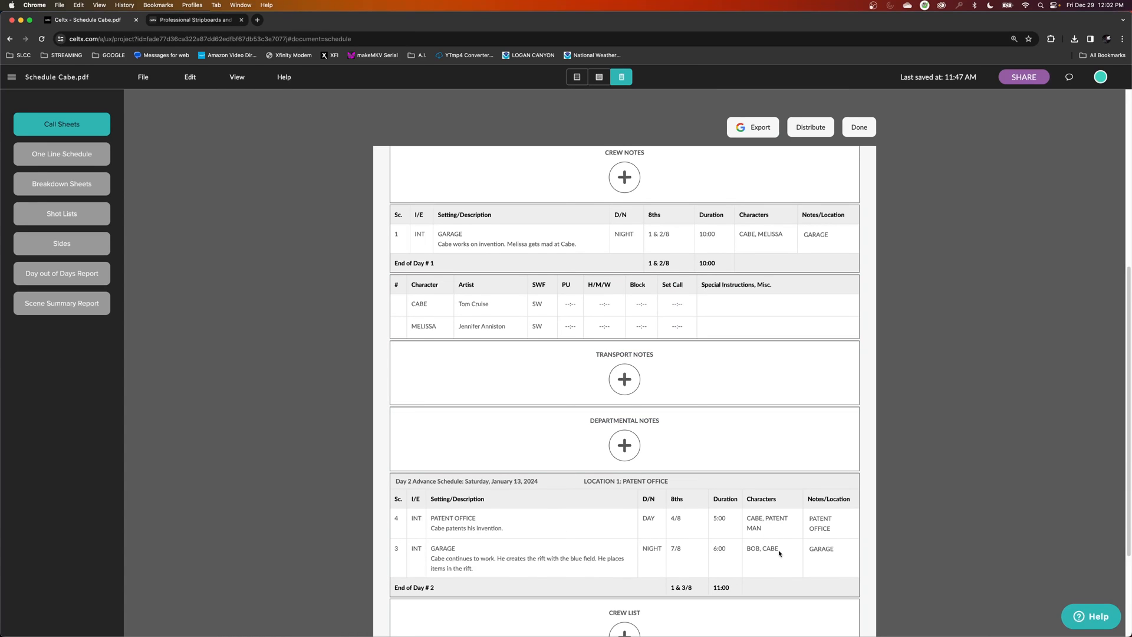
Examine the characters listed for scenes 4 and 3 in the Day 2 advance schedule.
drag(748, 519, 756, 528)
scroll(689, 538, down, 2)
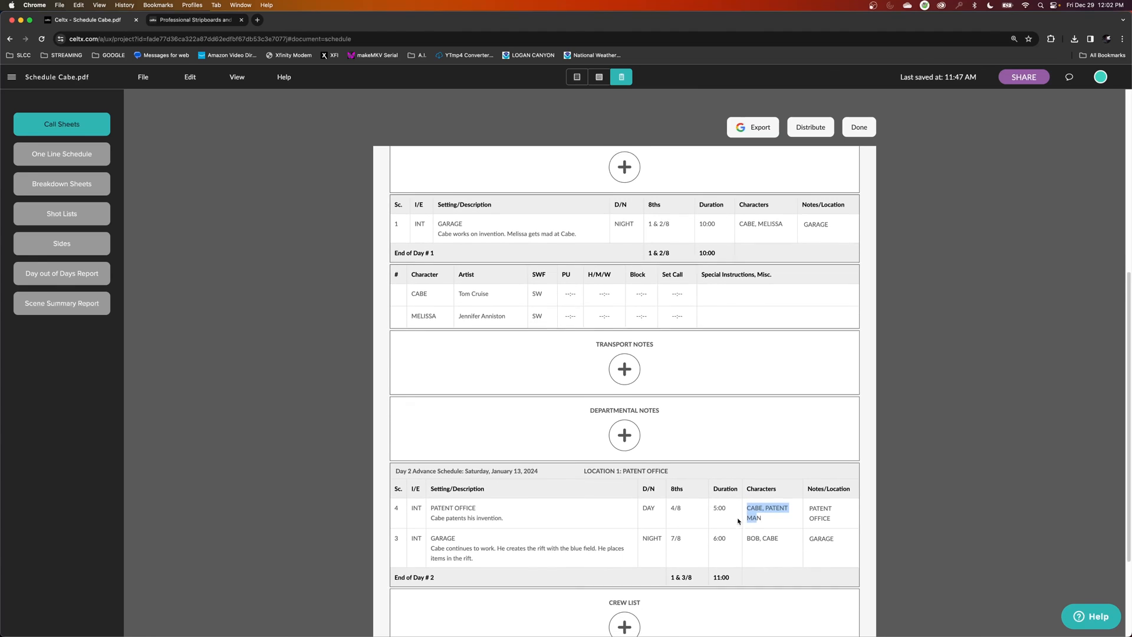
click(754, 467)
drag(764, 475, 738, 466)
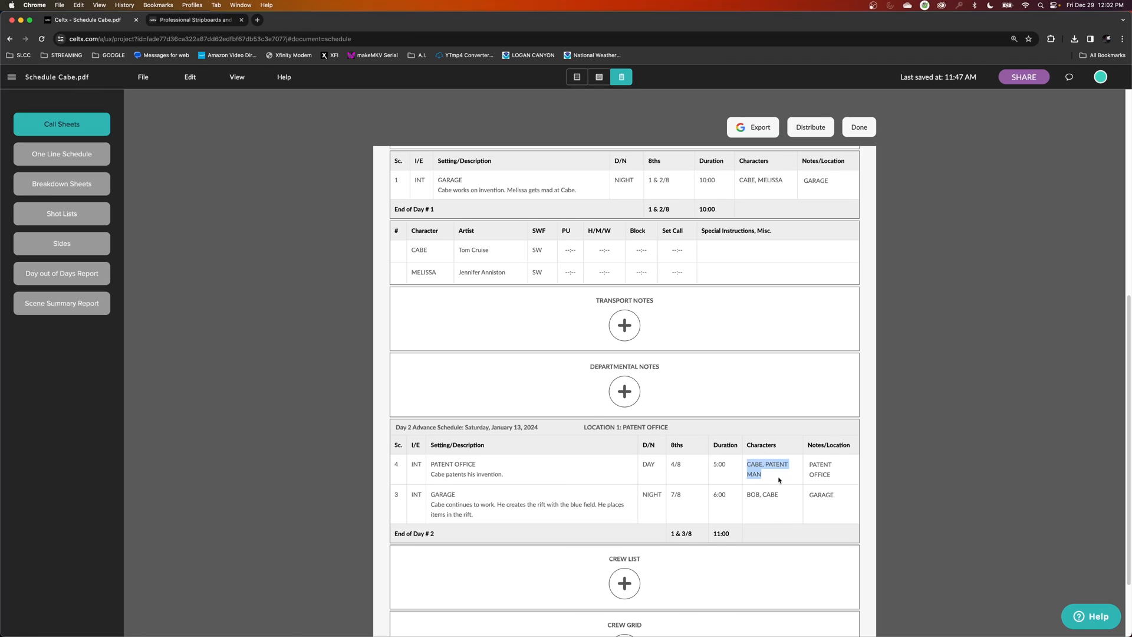
mouse_move(779, 496)
mouse_down()
mouse_move(746, 496)
mouse_move(789, 502)
mouse_up()
click(749, 495)
mouse_move(750, 464)
mouse_down()
mouse_move(768, 494)
mouse_move(765, 464)
mouse_up()
click(776, 474)
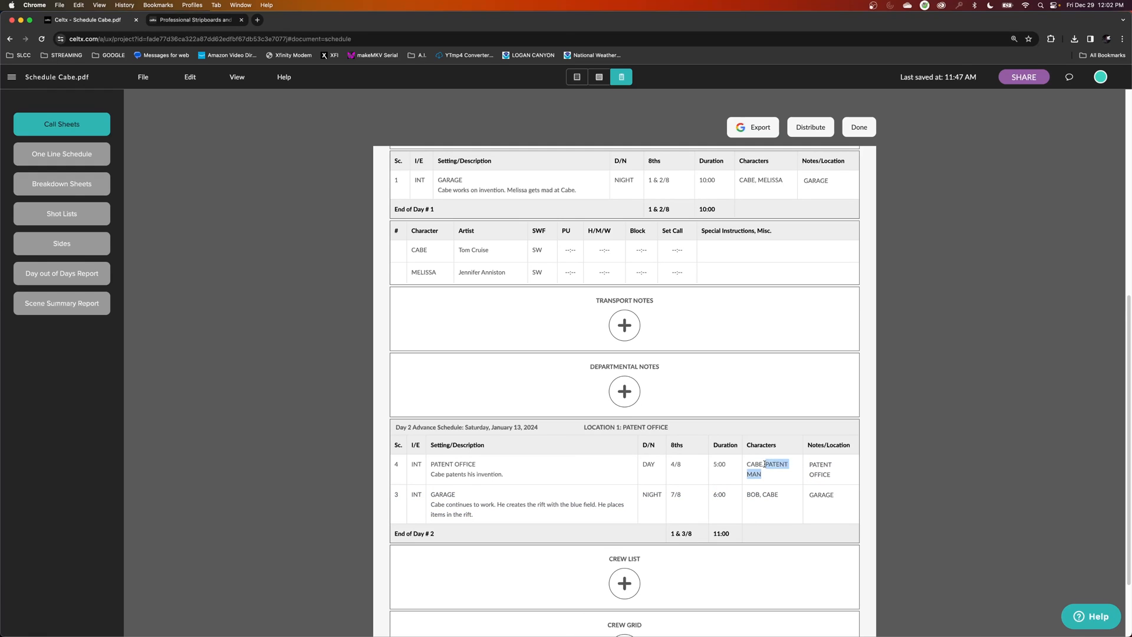
double_click(754, 494)
double_click(719, 465)
triple_click(765, 478)
drag(760, 494, 750, 493)
In the call sheet's cast list, set CABE's PU to 8:00, H/M/W to 9:00 and Set Call to 11:00.
scroll(625, 466, up, 3)
click(620, 459)
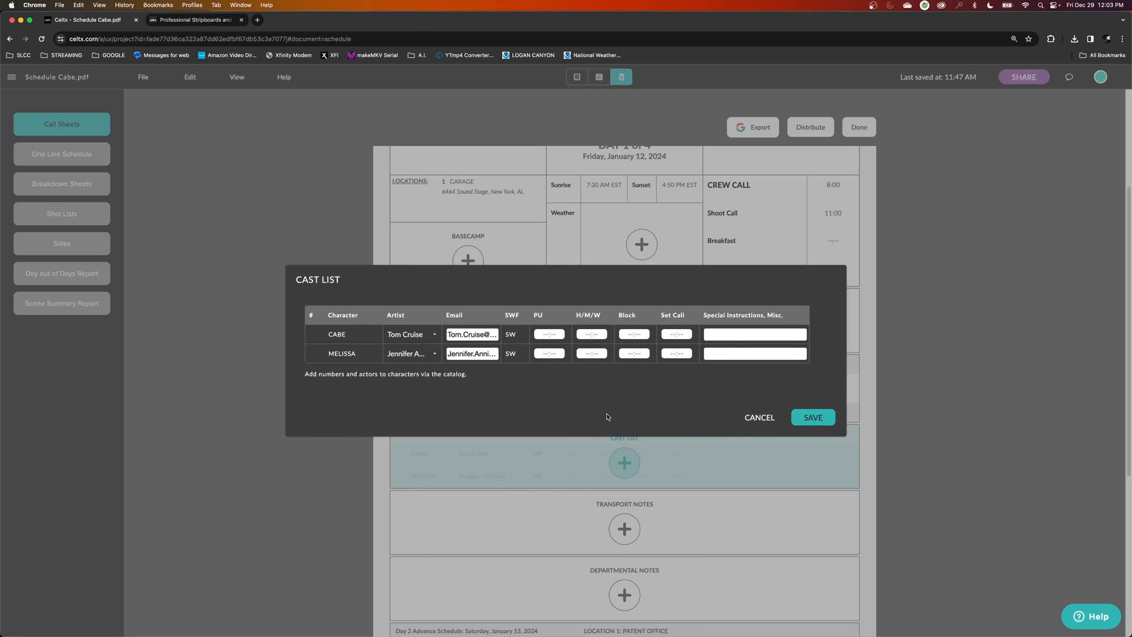
click(549, 334)
text(8:00)
key(Tab)
text(9:00)
click(671, 334)
text(1100)
Set MELISSA's PU to 8:00, H/M/W to 9:00 and Set Call to 11:00, and save the cast list.
click(547, 353)
text(8:0)
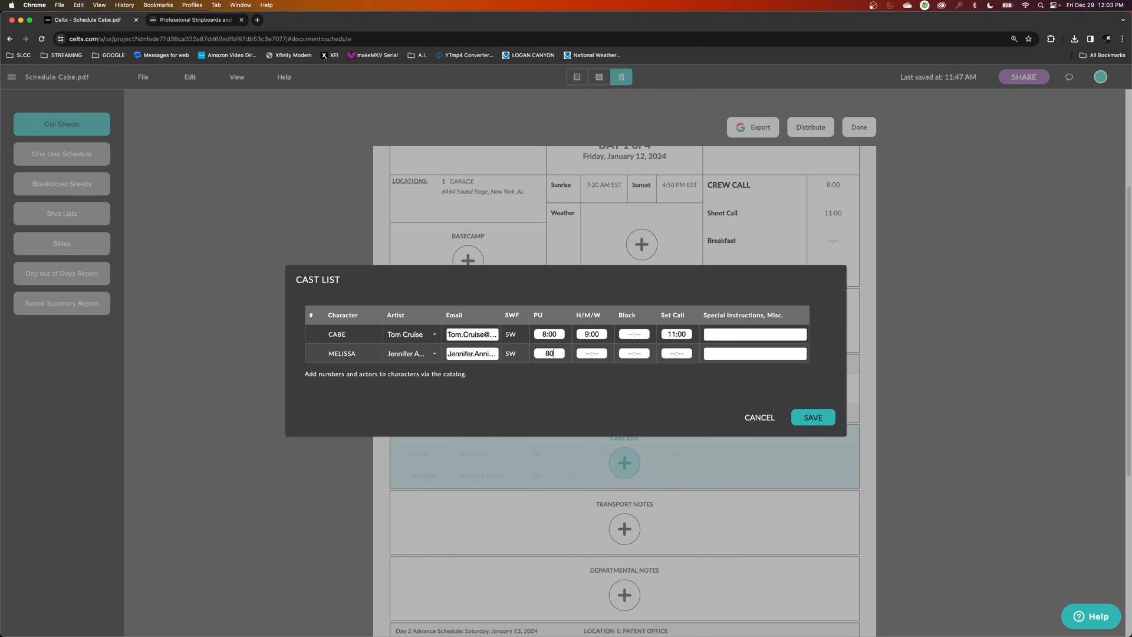
text(0)
key(Tab)
text(900)
key(Tab)
key(Tab)
text(11:00)
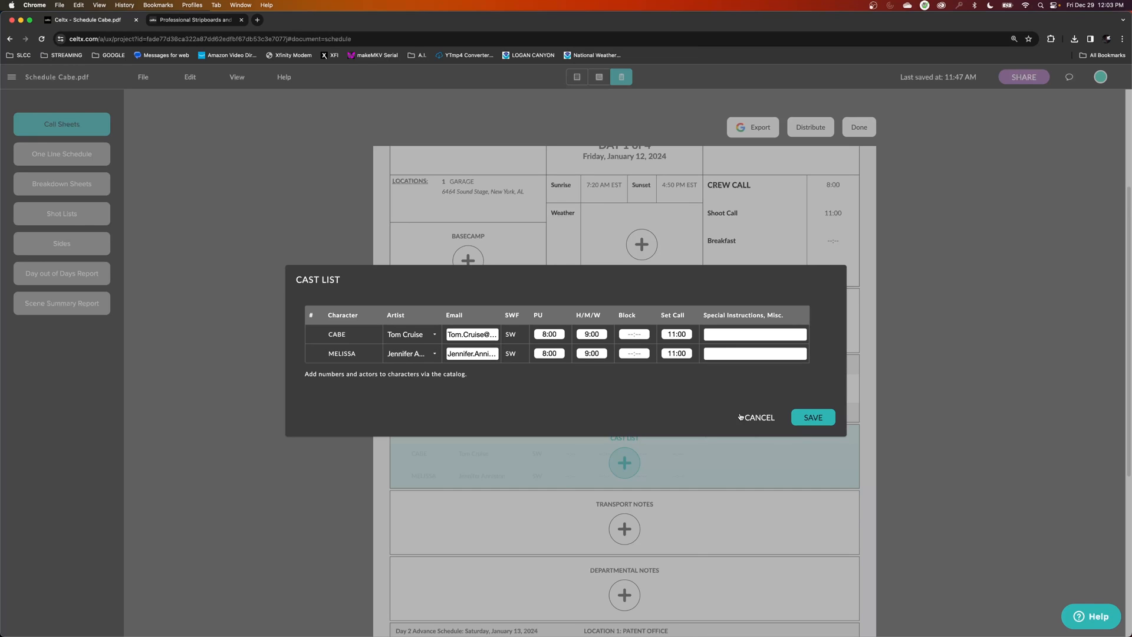
click(808, 421)
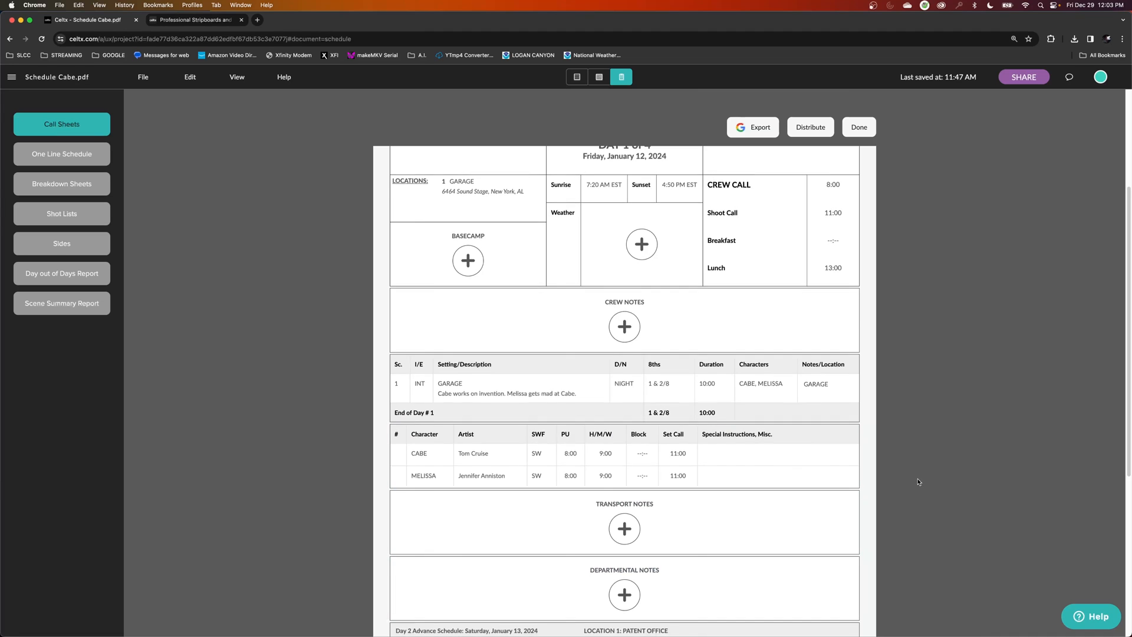
Include the Director, Key Grip, Gaffer, Director of Photography and Sound Mixer/Recordist in the call sheet's crew list and save it.
scroll(918, 480, down, 5)
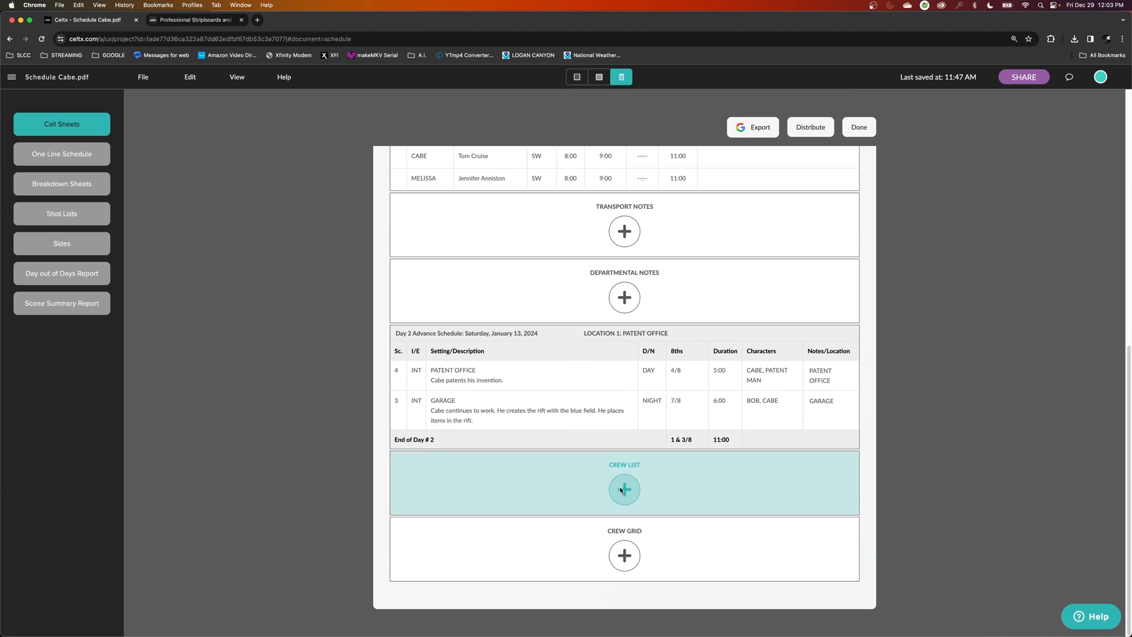
click(620, 491)
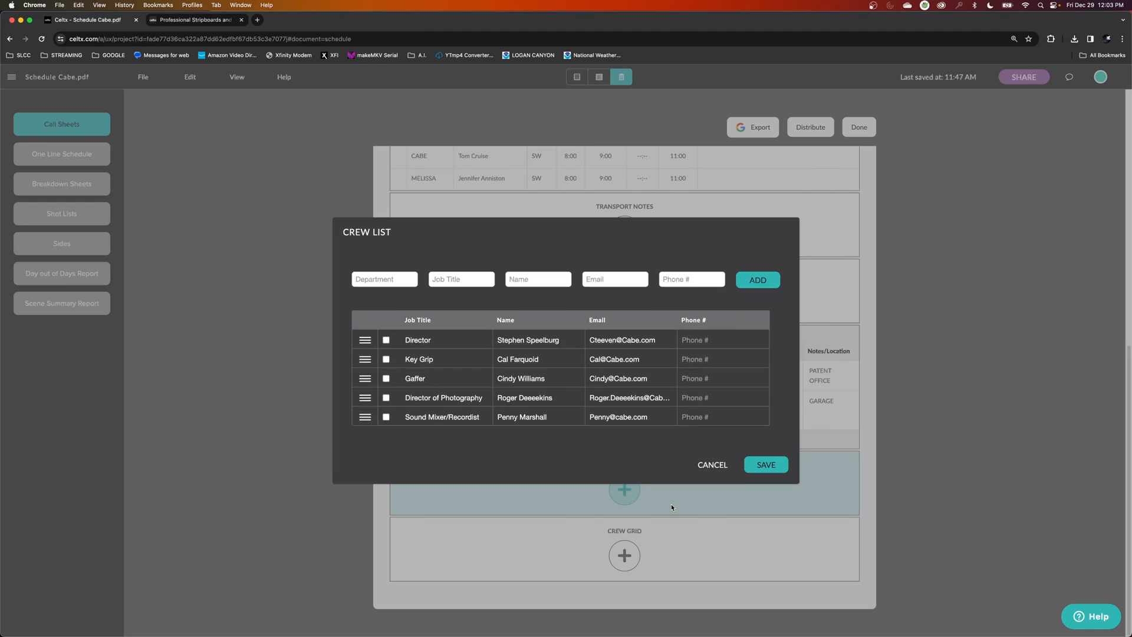
click(387, 341)
click(386, 359)
click(386, 378)
click(386, 398)
click(386, 416)
click(766, 465)
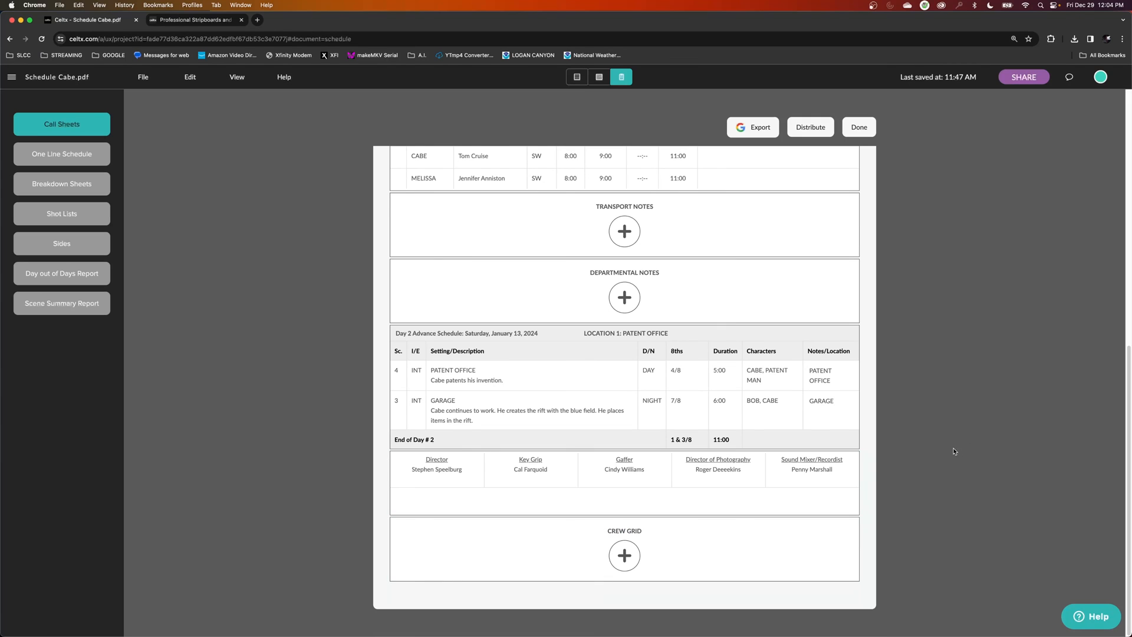
Look over the filled-in Shoot Day 1 call sheet from the header to the crew list.
scroll(940, 450, up, 5)
scroll(937, 448, up, 5)
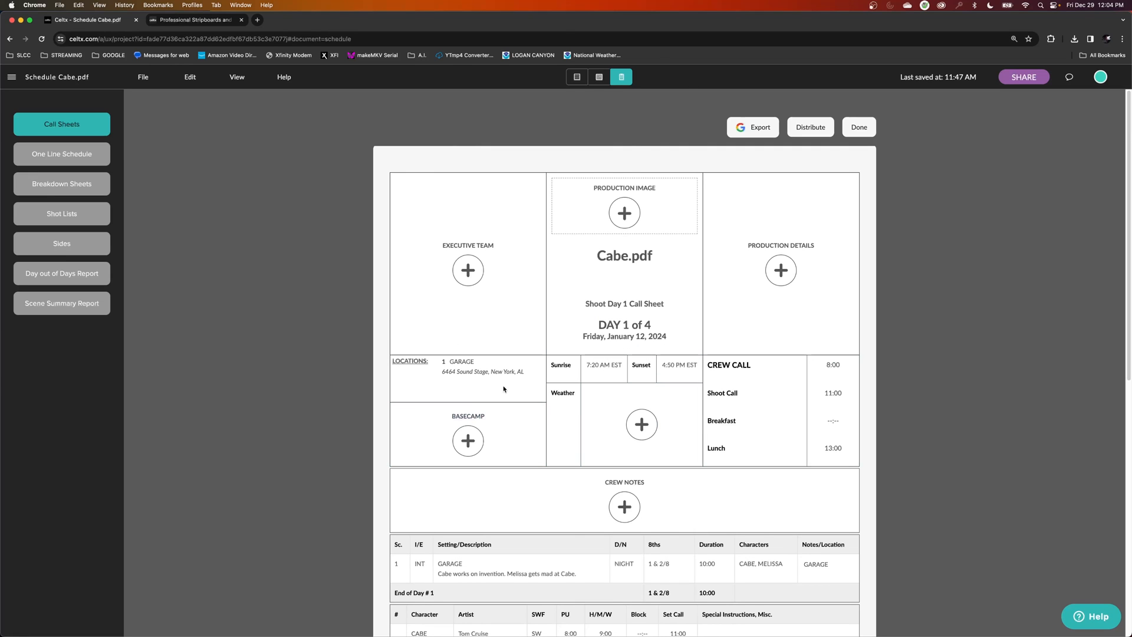
scroll(707, 480, down, 3)
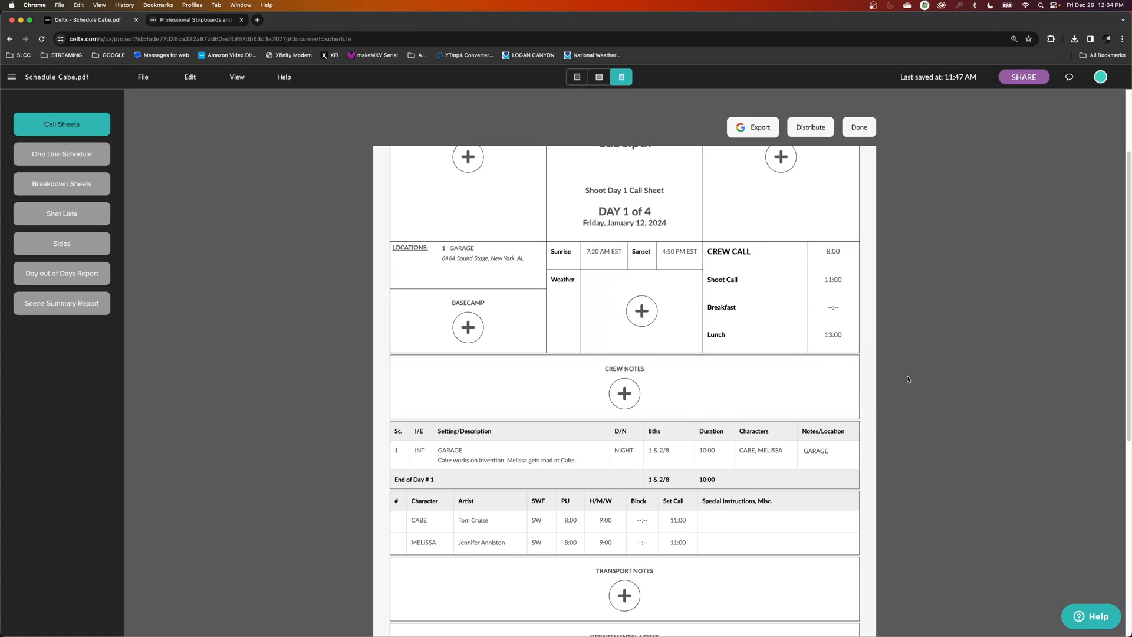
scroll(805, 427, down, 3)
scroll(960, 491, down, 6)
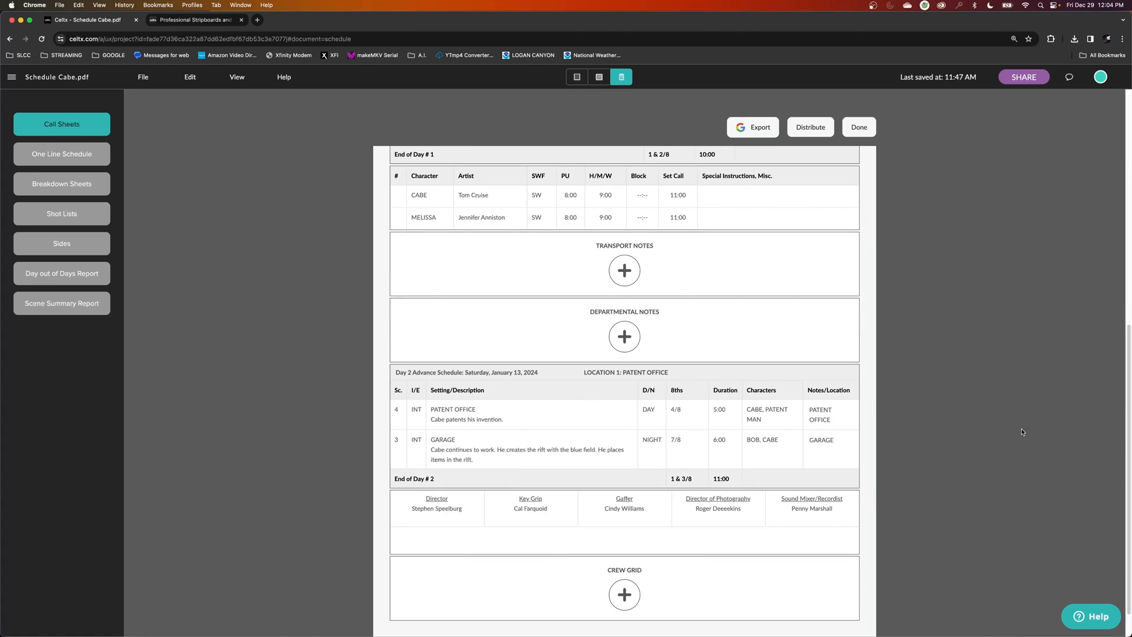
scroll(1003, 430, up, 8)
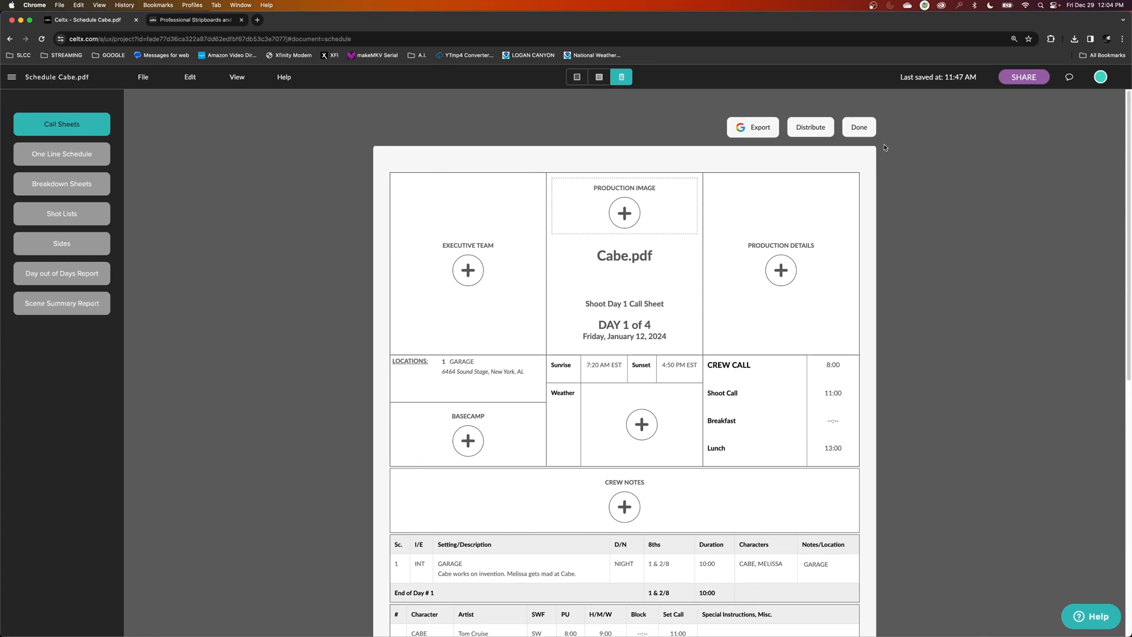
Preview distributing the Shoot Day 1 call sheet, look through its recipient list, and leave without changing recipients or sending.
click(810, 126)
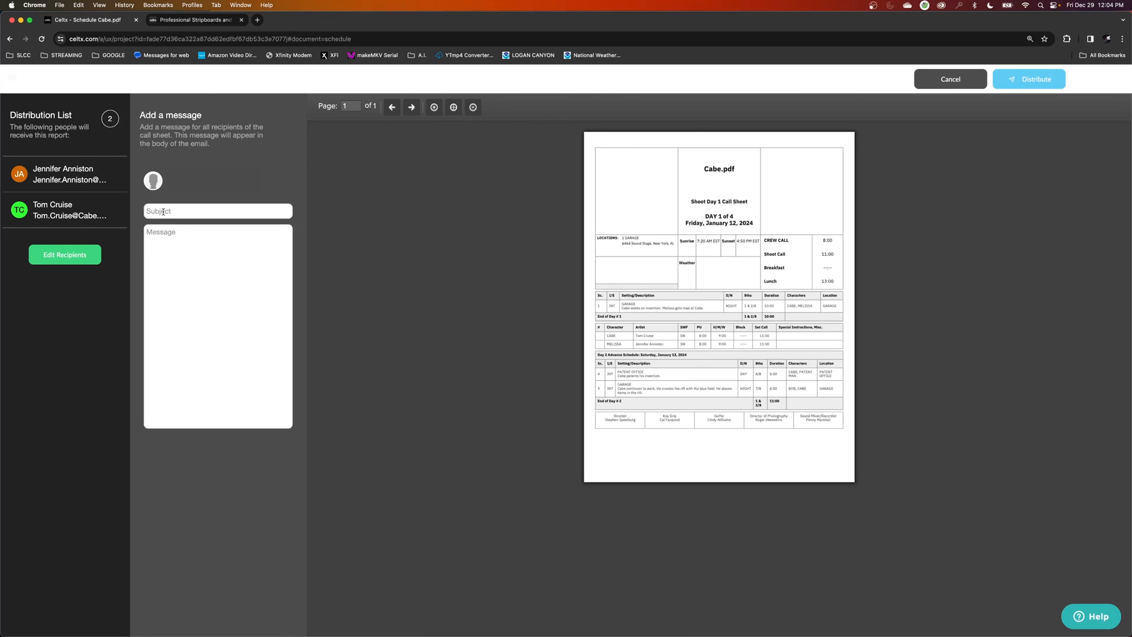
click(91, 259)
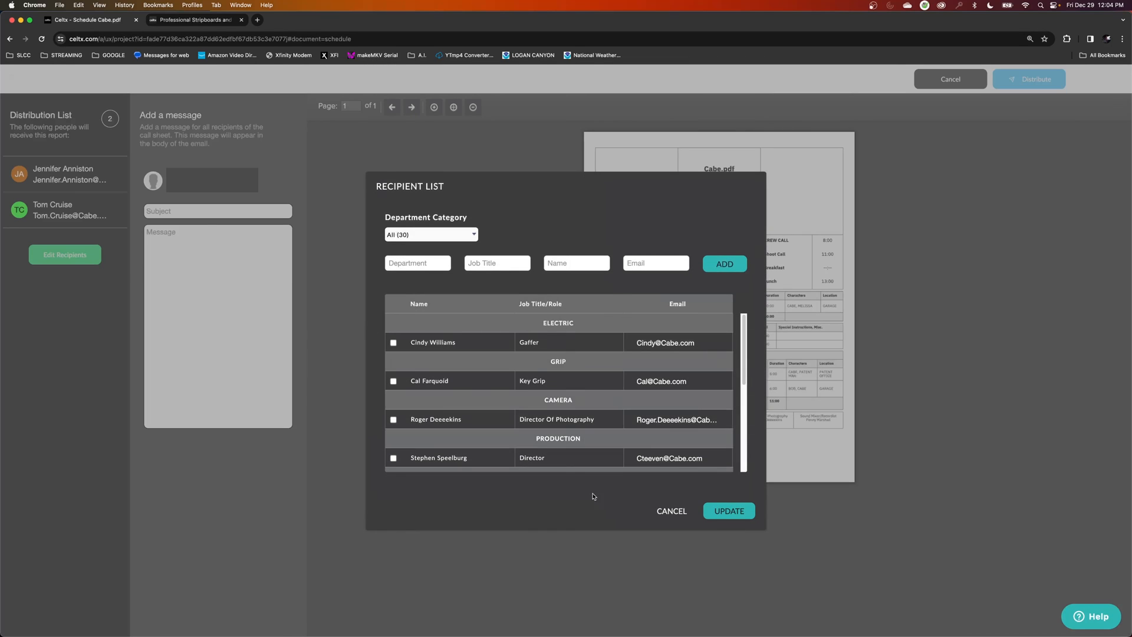
scroll(531, 403, down, 5)
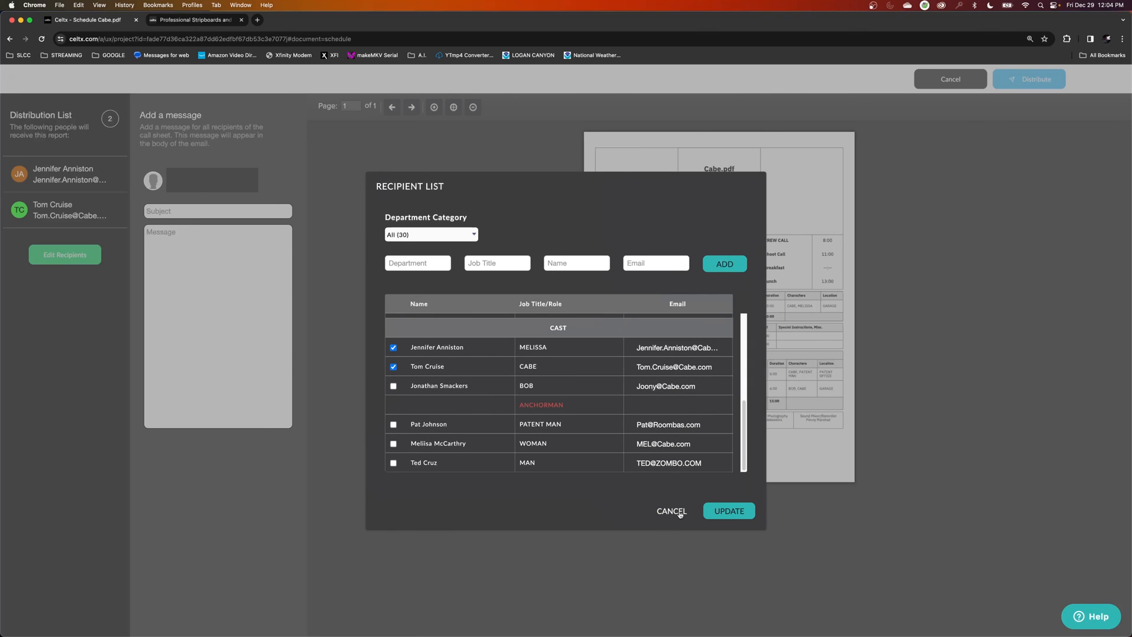
scroll(647, 424, up, 5)
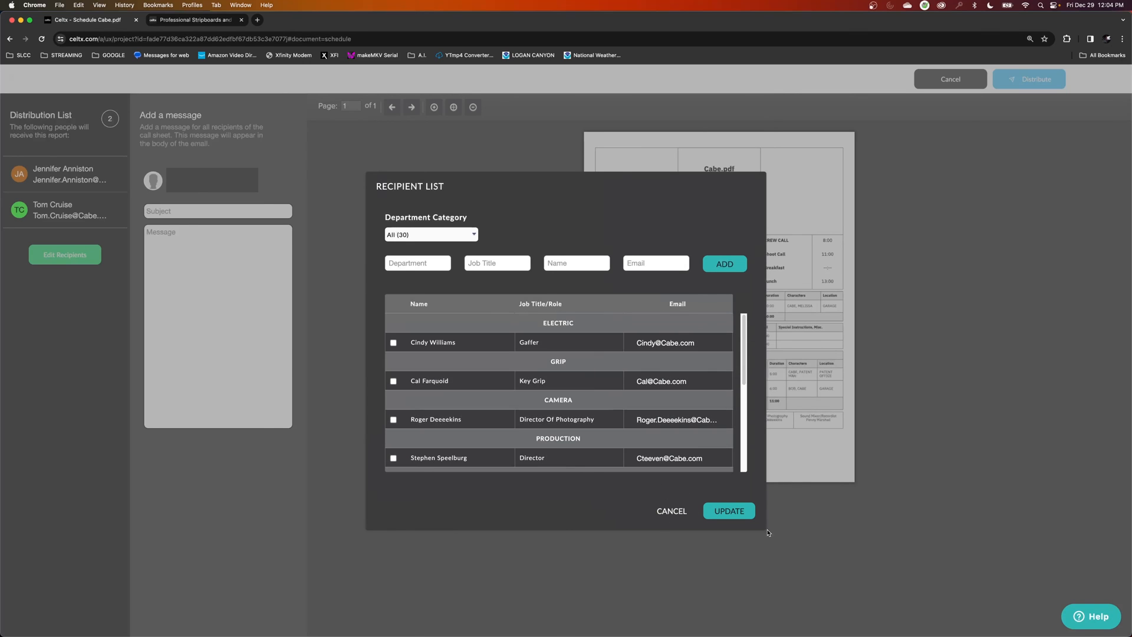
click(671, 511)
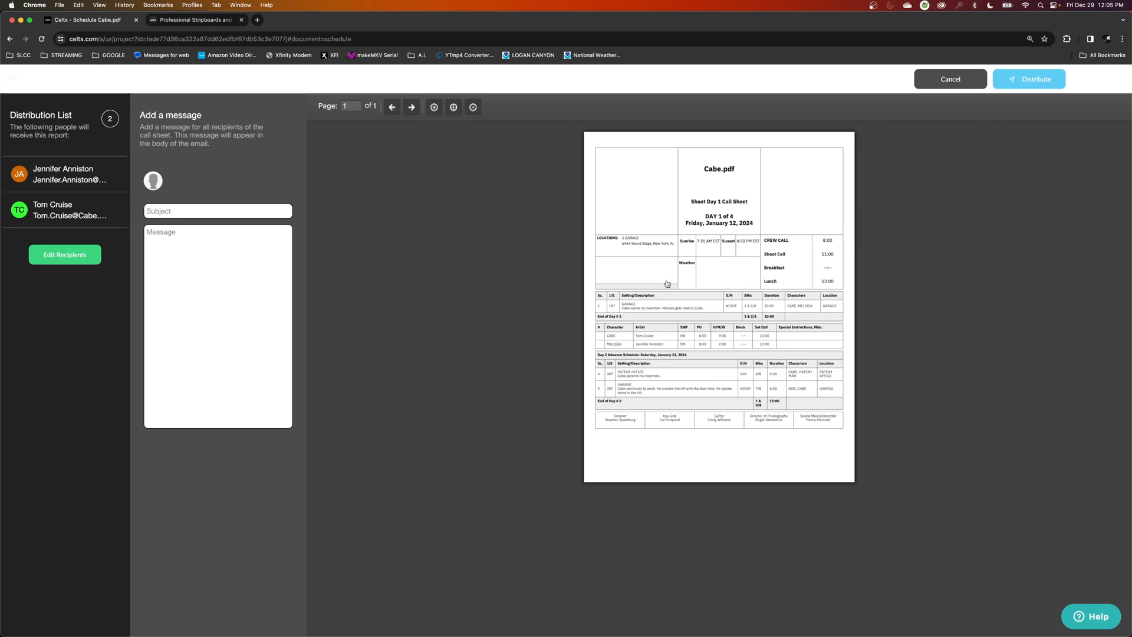
click(948, 80)
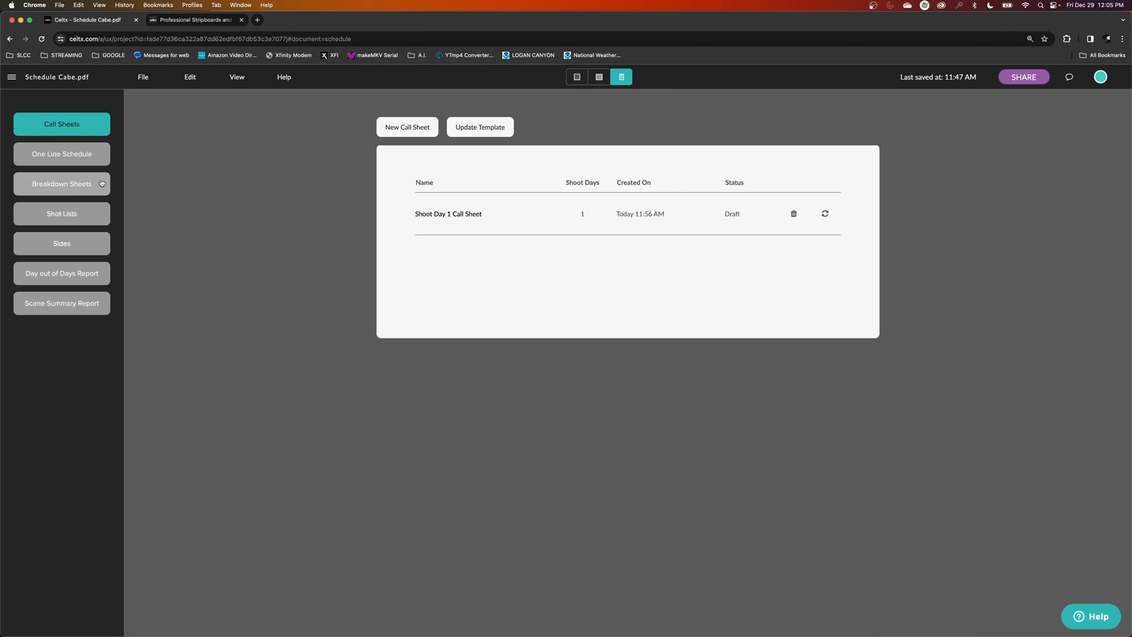
Check the lists of One Line Schedules, sides and breakdown sheets, and return to the list of call sheets.
click(90, 165)
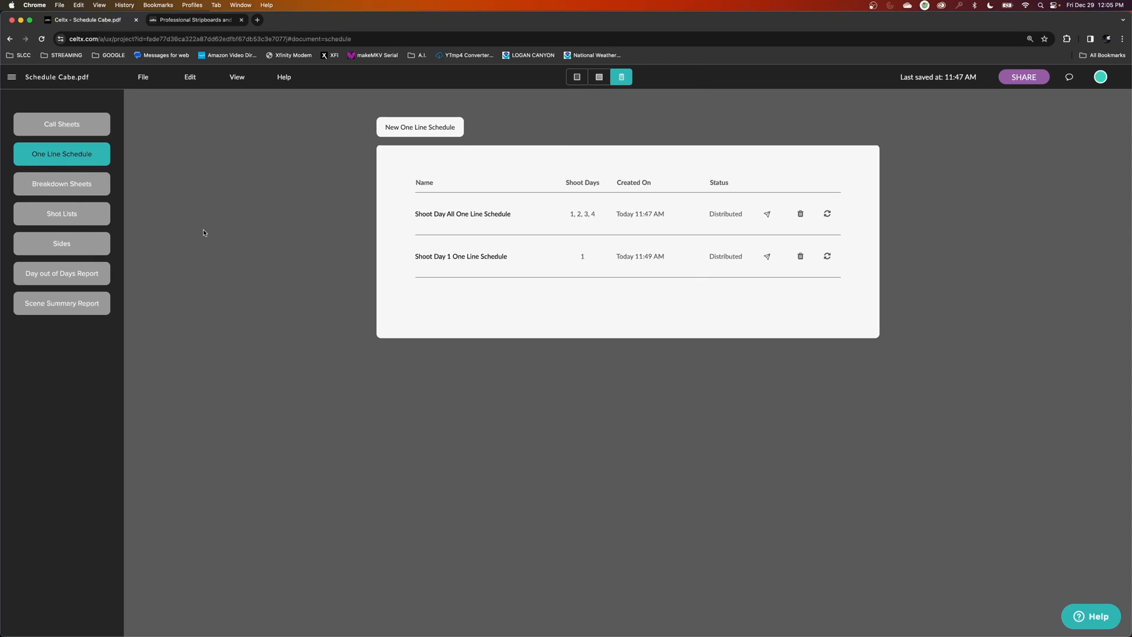
click(84, 248)
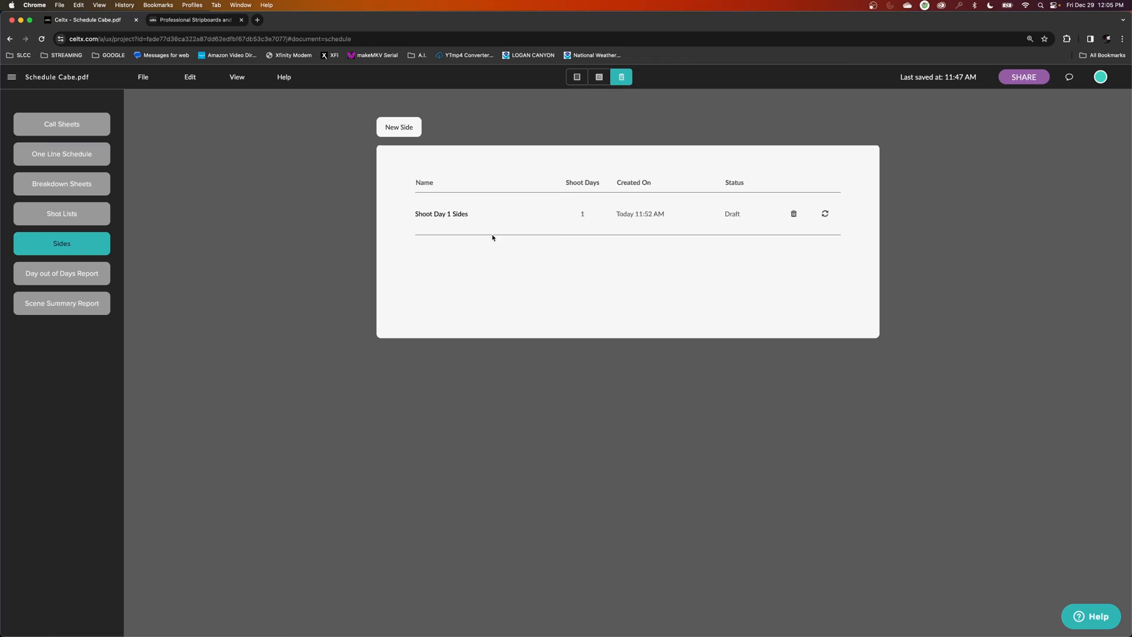
click(75, 187)
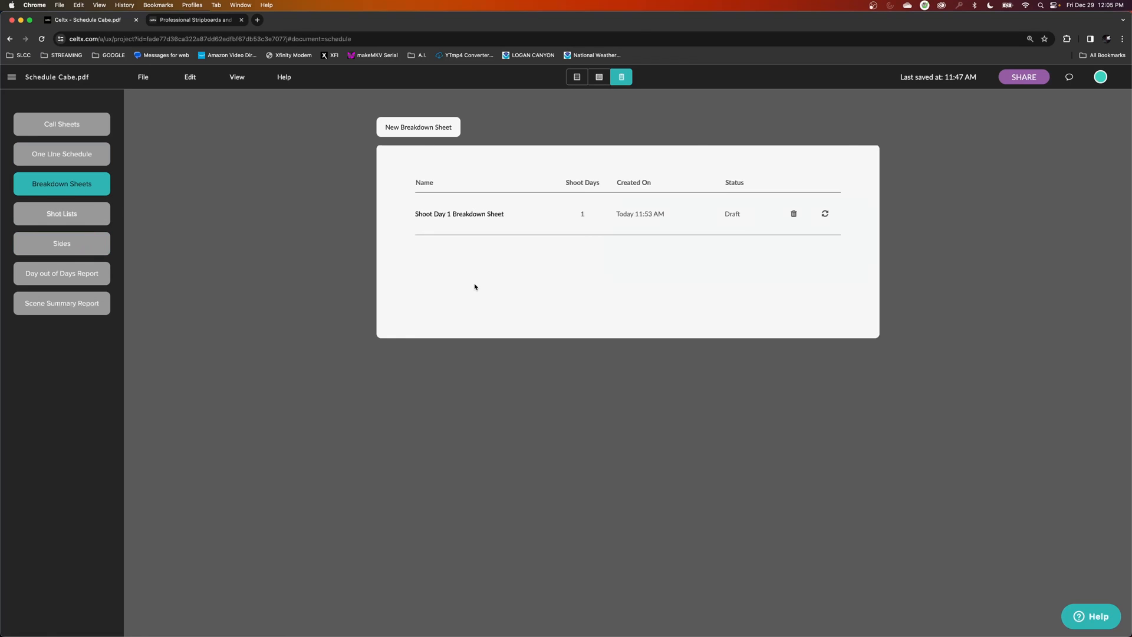
click(62, 124)
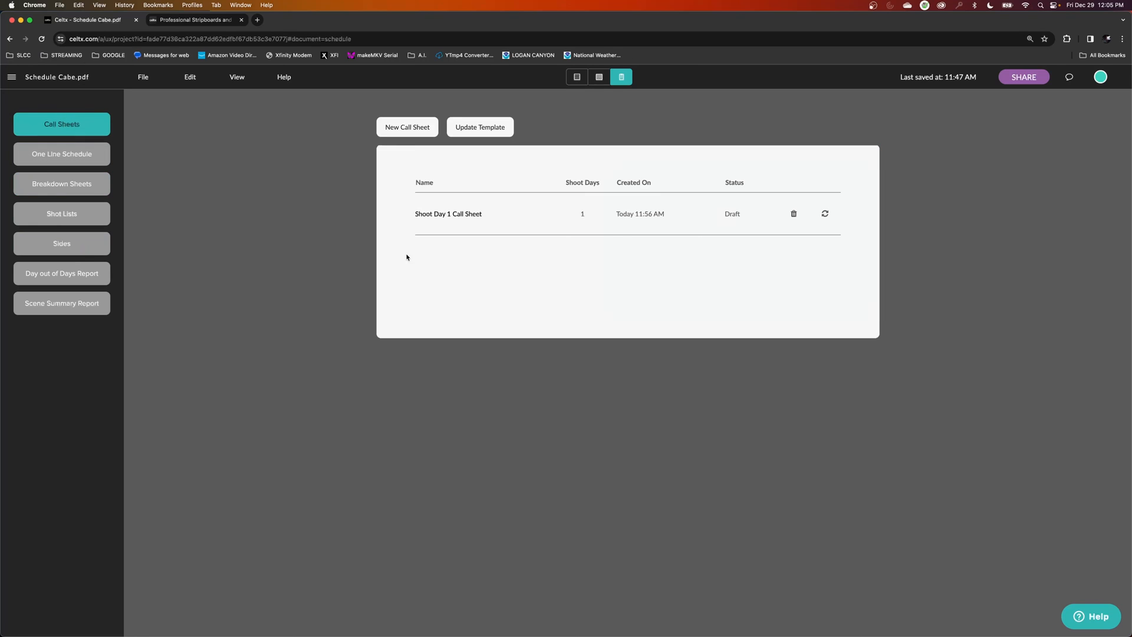